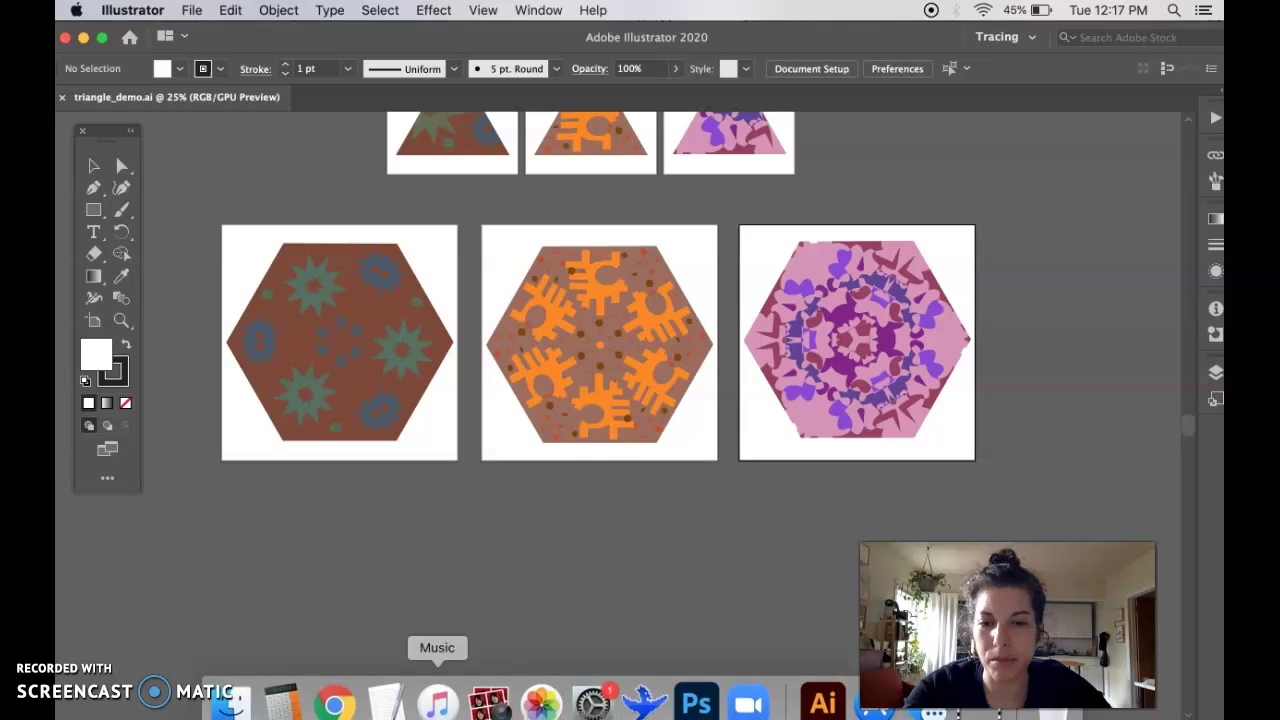
Switch to TextEdit and review the written instructions for making a pattern
click(380, 705)
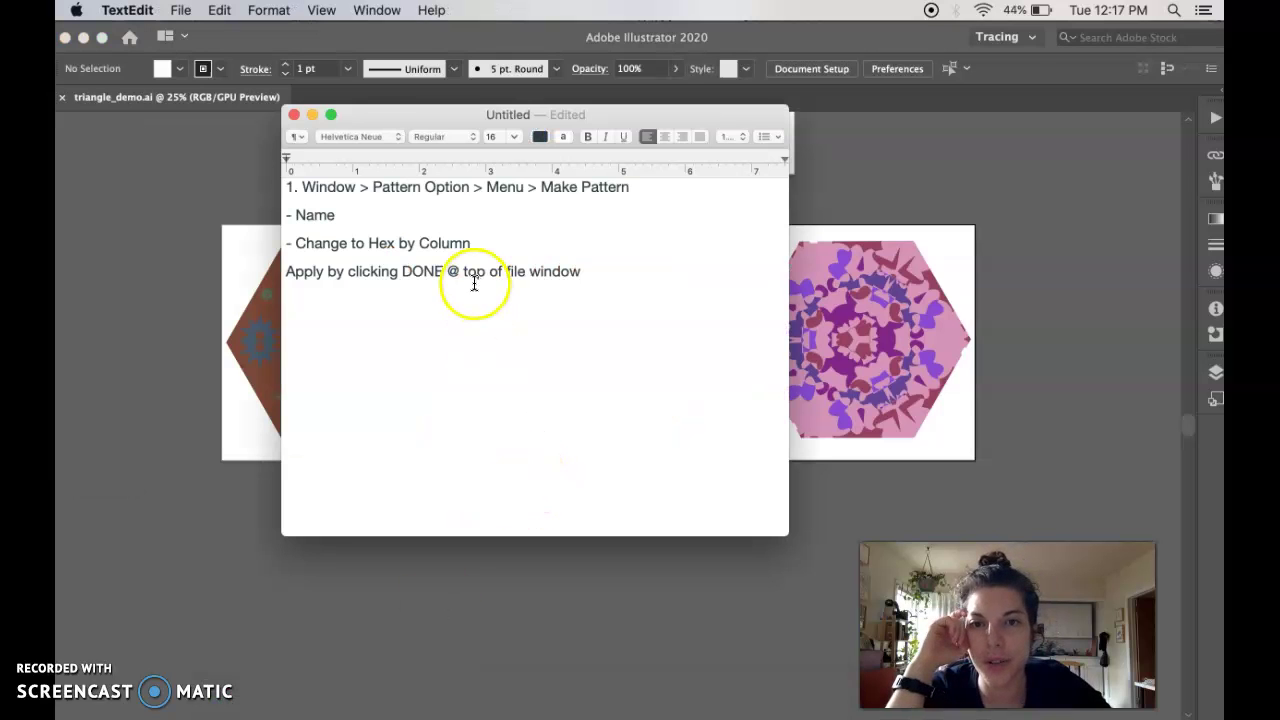
drag(478, 118, 568, 142)
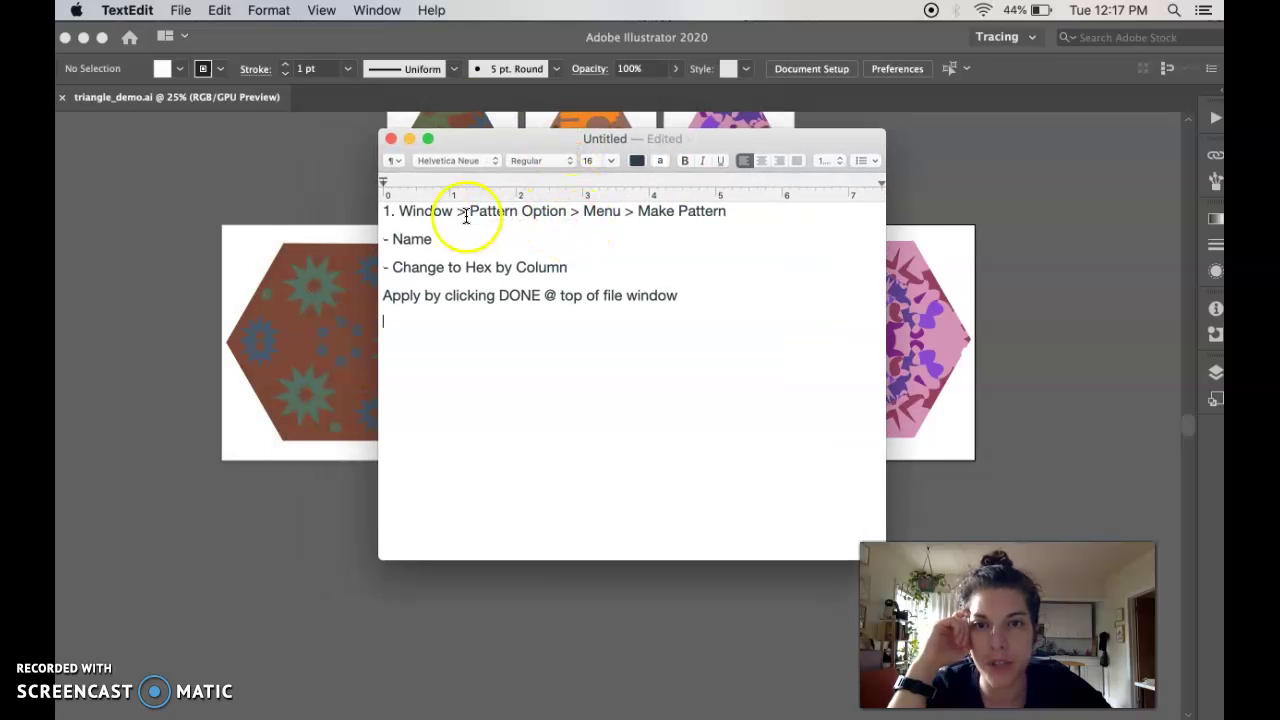
drag(398, 211, 584, 211)
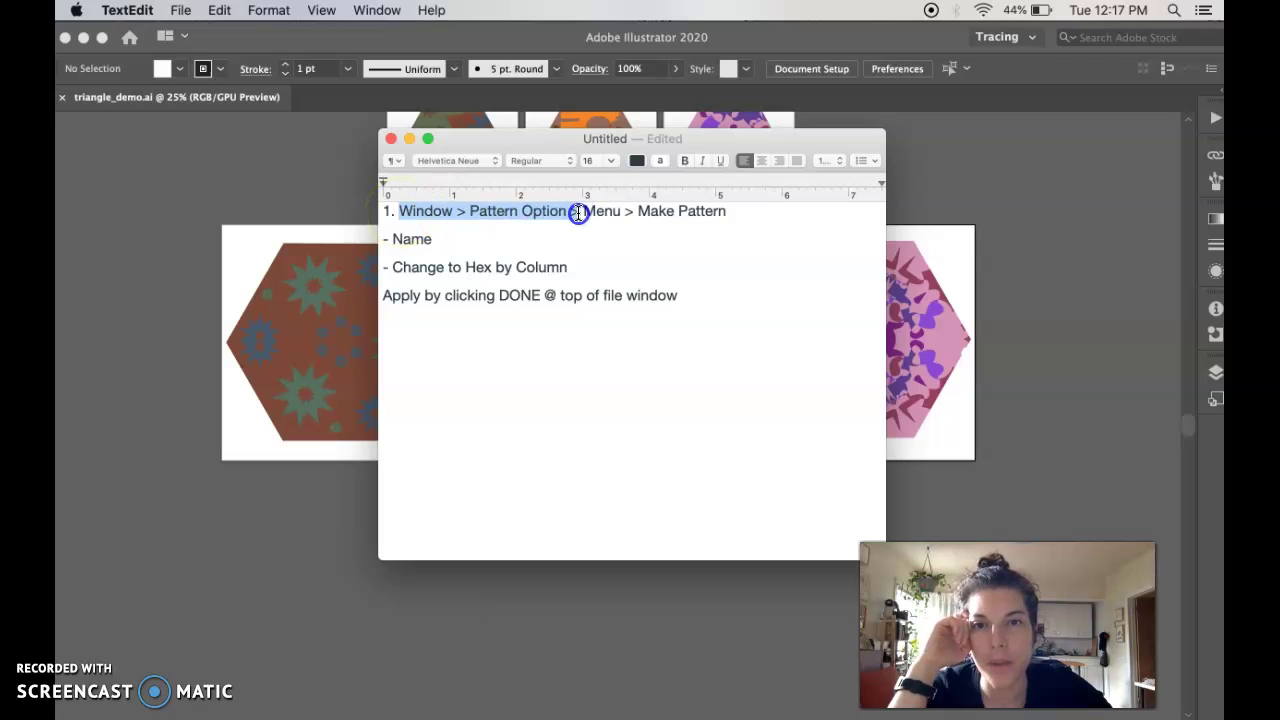
Return to Illustrator and bring up the Pattern Options, placed clear of the first two hexagon artboards
click(310, 132)
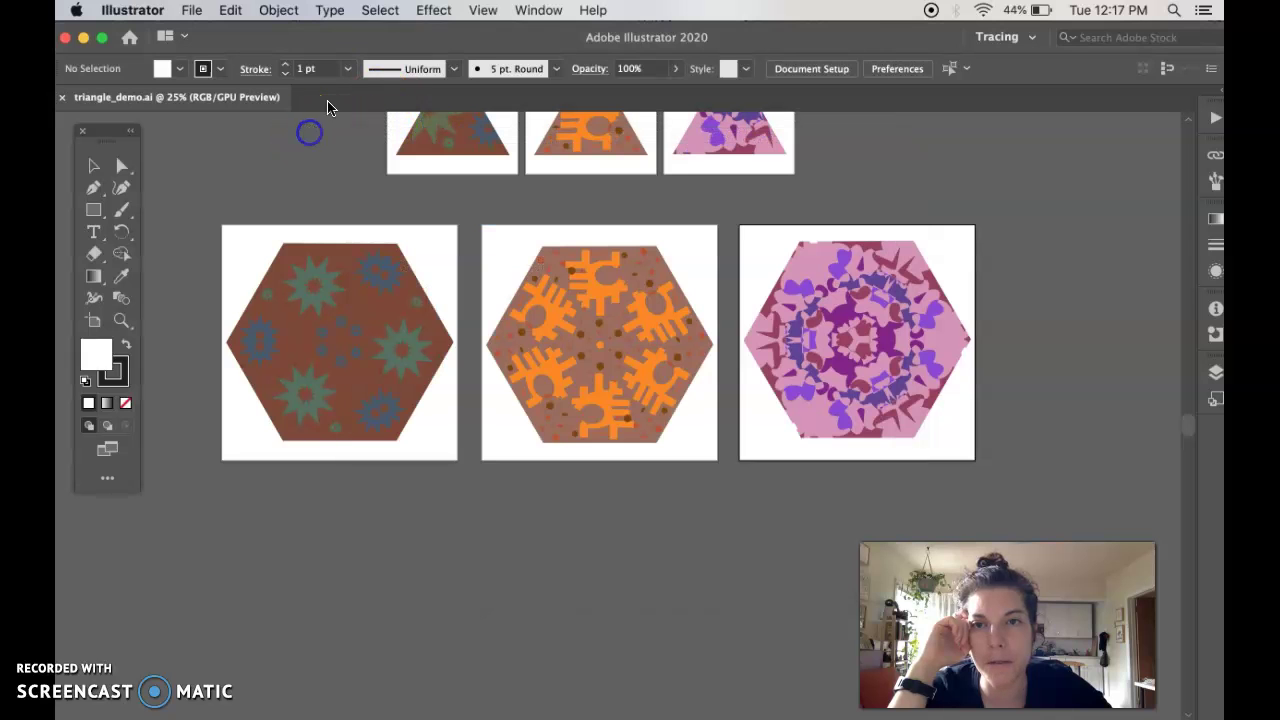
click(543, 12)
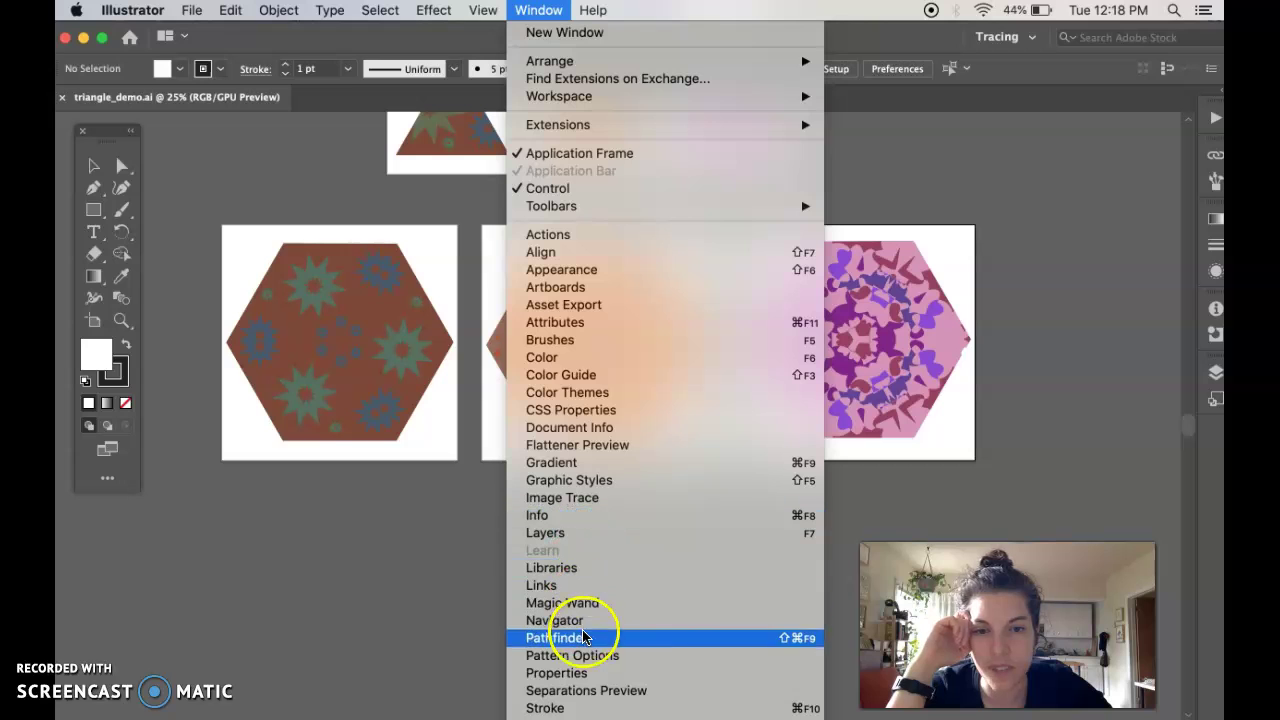
click(590, 656)
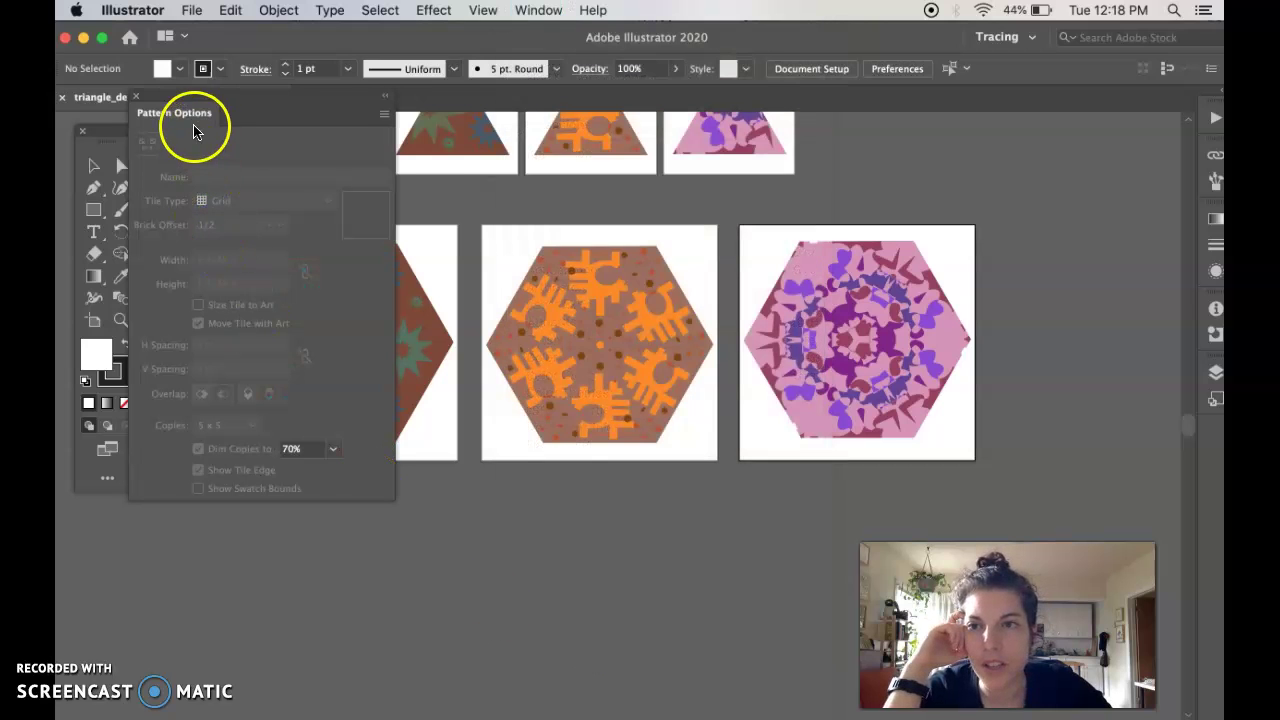
drag(189, 117, 967, 144)
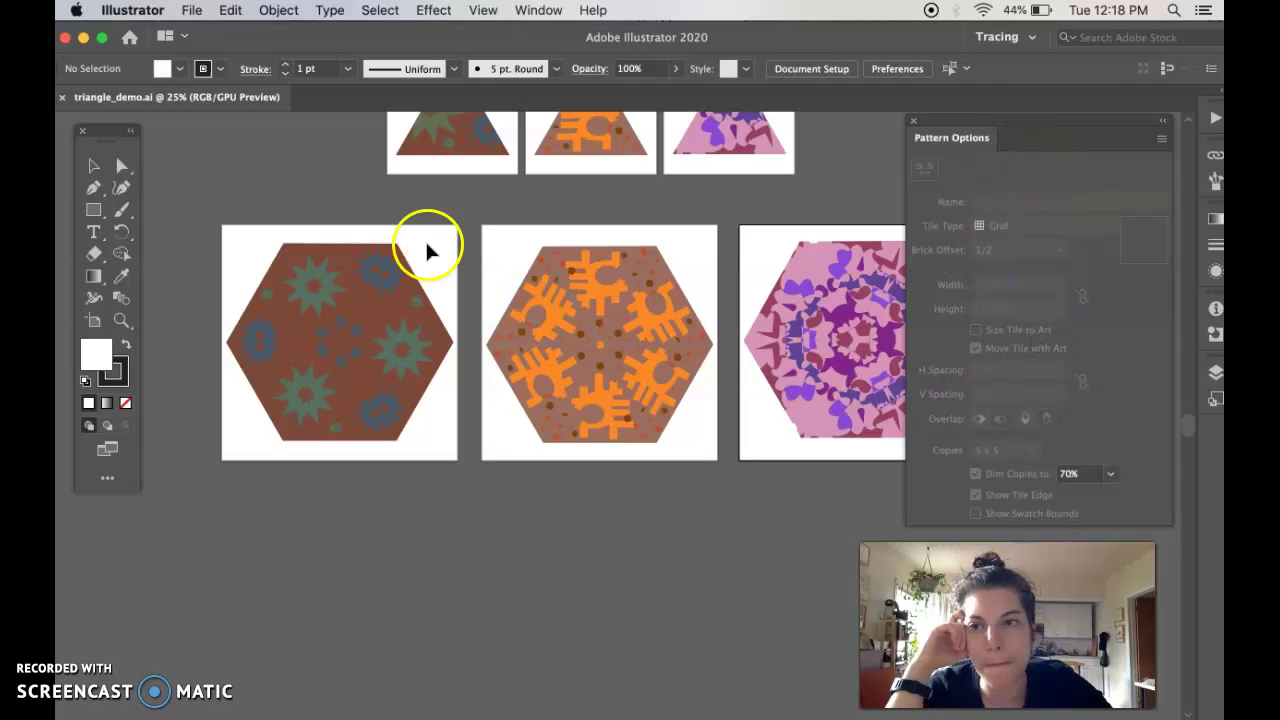
Make a new pattern from the brown hexagon with green and blue shapes, and turn off future display of the new-pattern notice
click(95, 166)
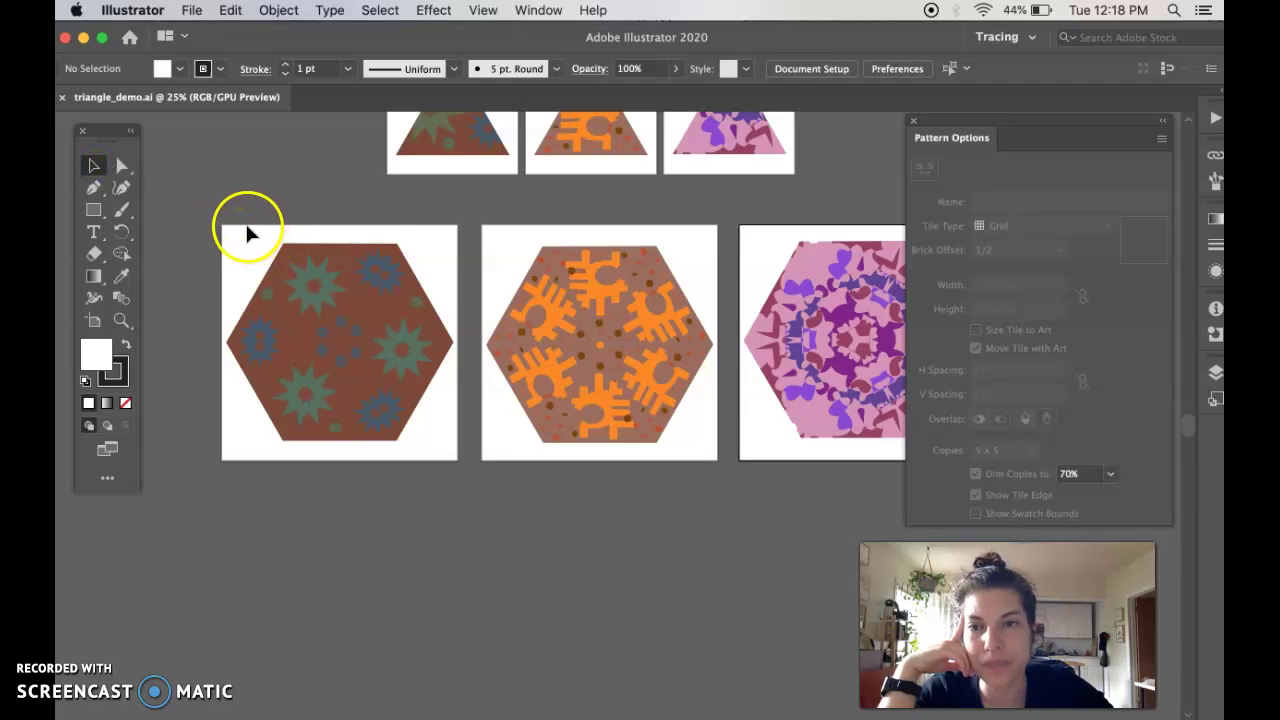
drag(392, 406, 466, 471)
click(329, 429)
drag(362, 290, 352, 410)
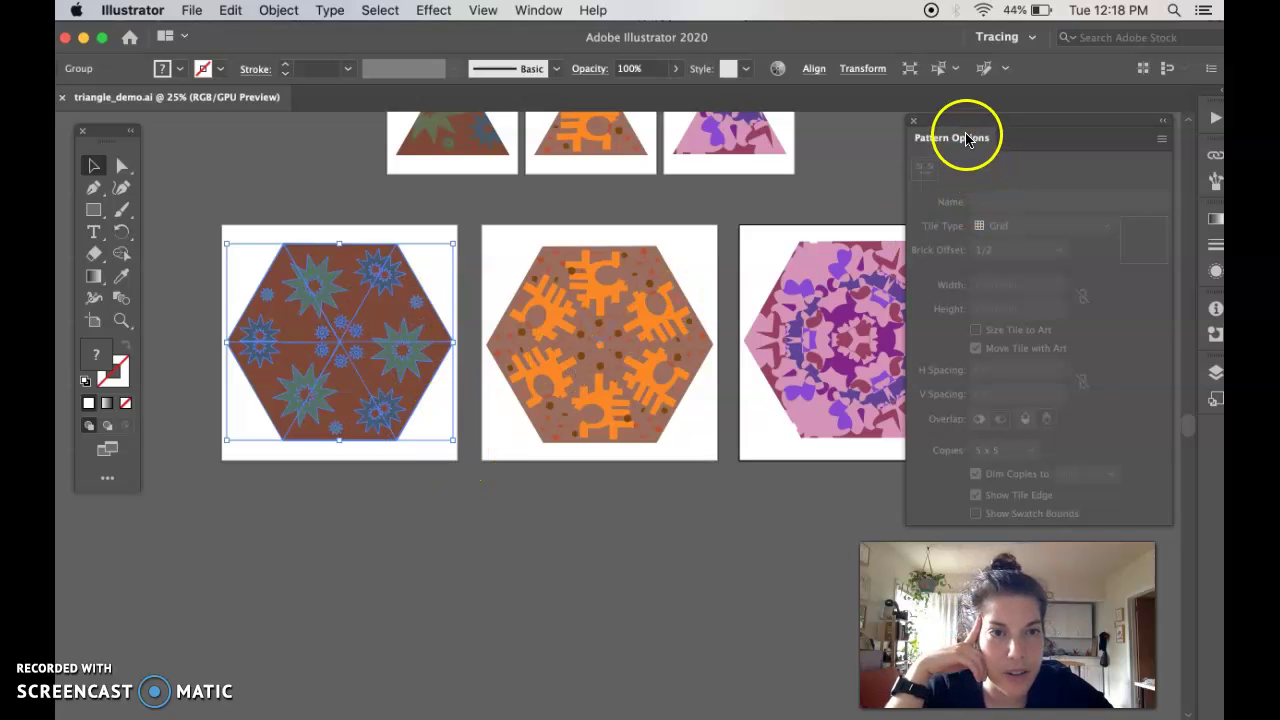
drag(966, 138, 921, 125)
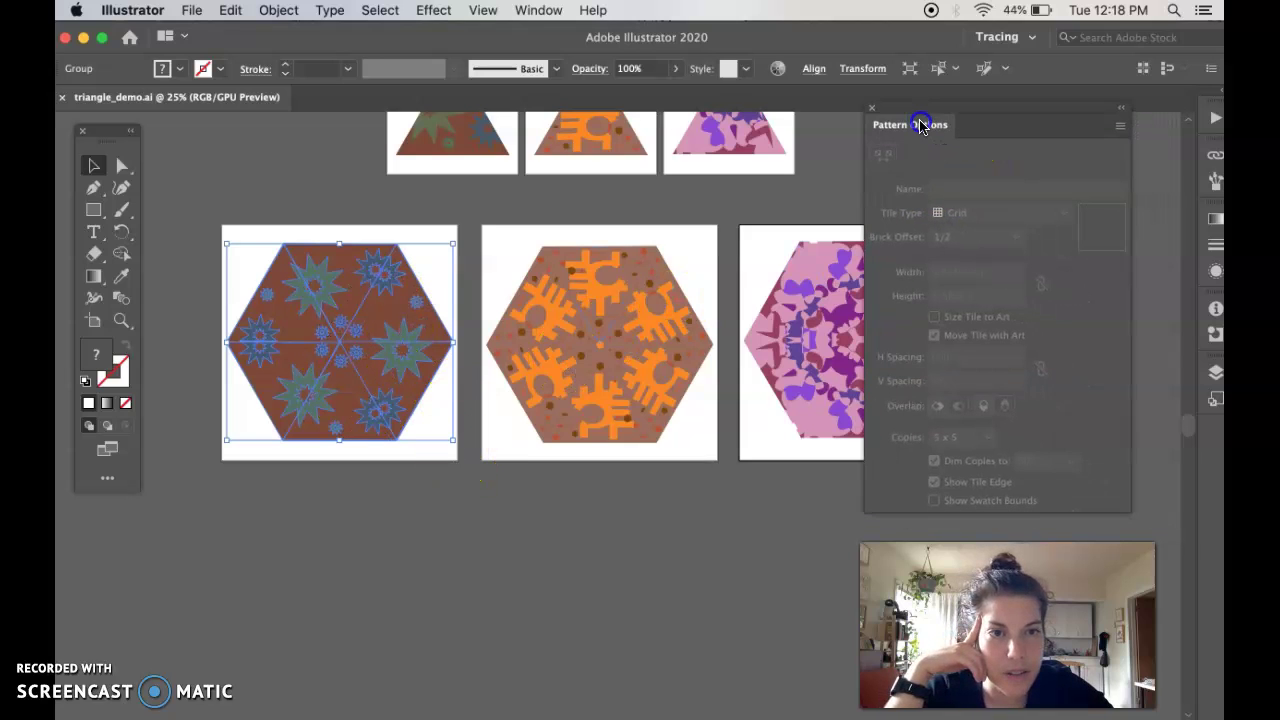
click(1120, 131)
click(1120, 133)
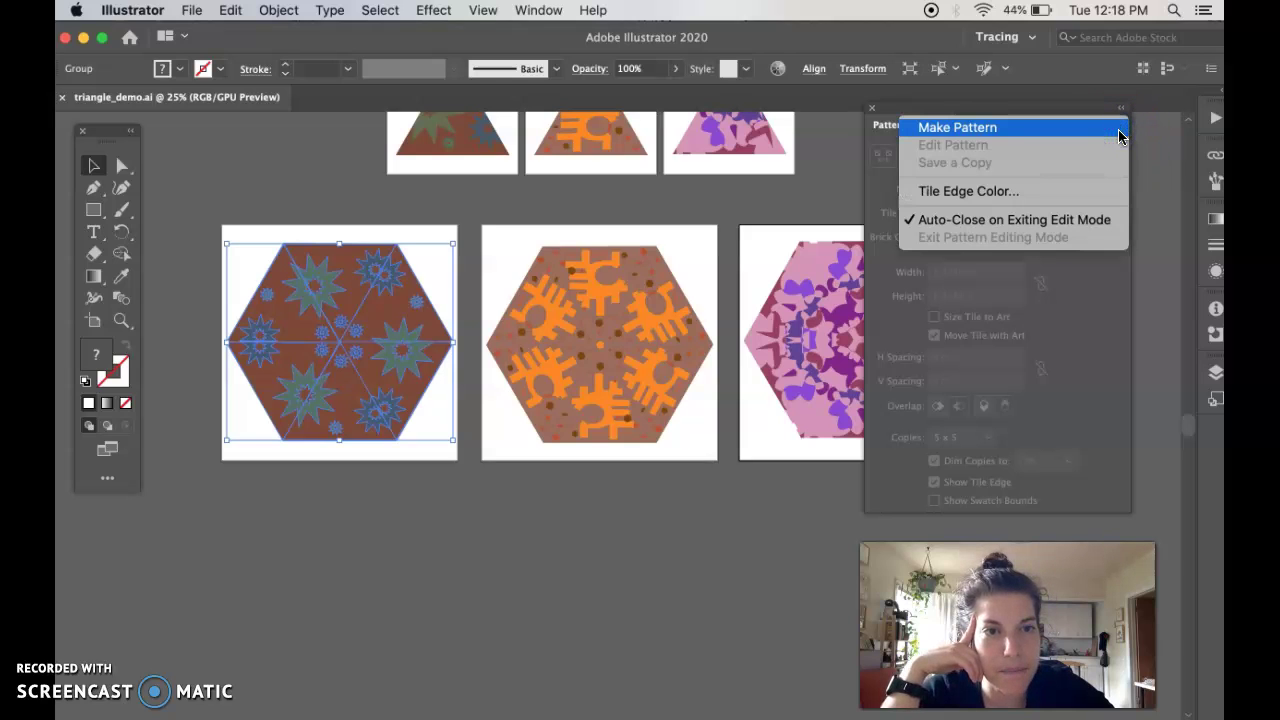
click(969, 128)
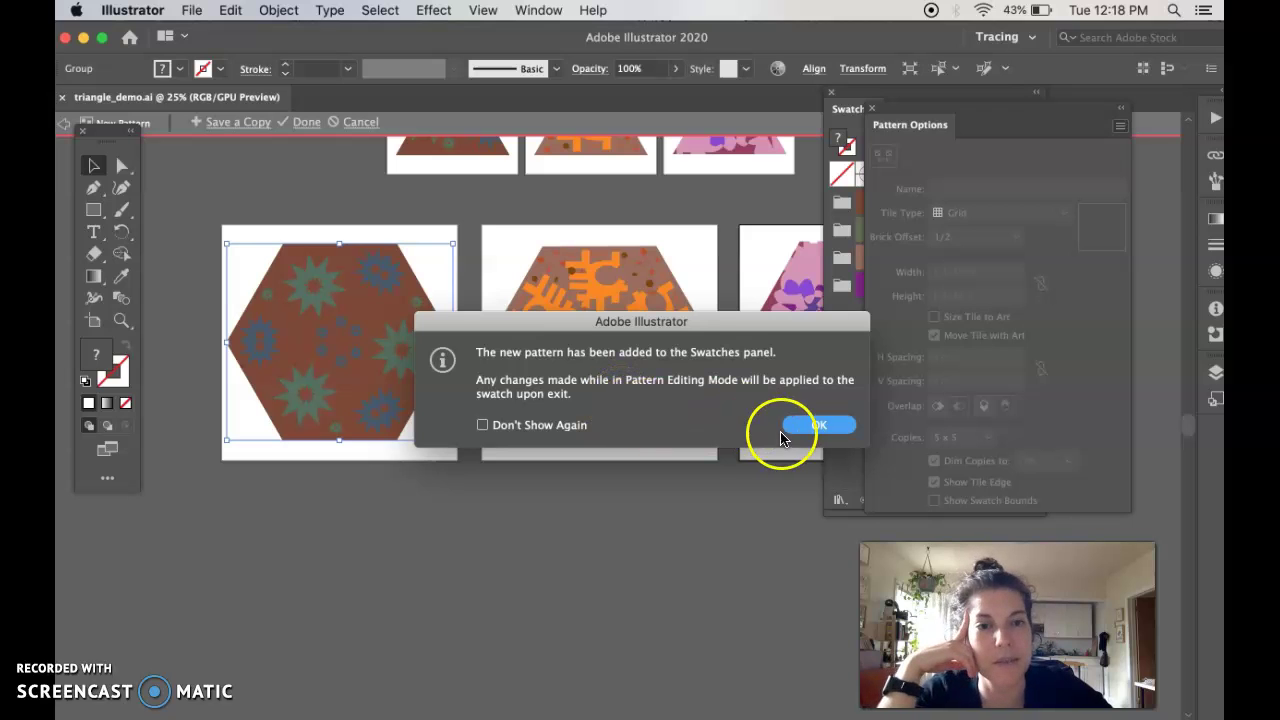
click(528, 425)
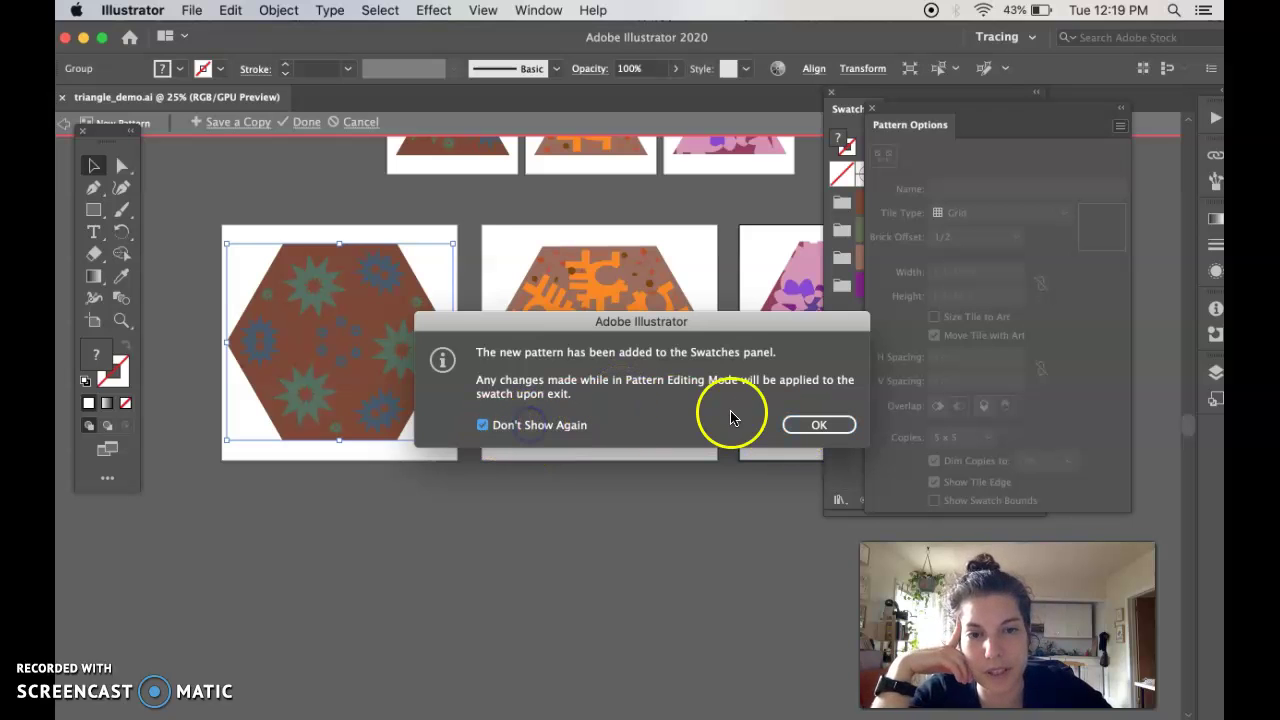
click(817, 424)
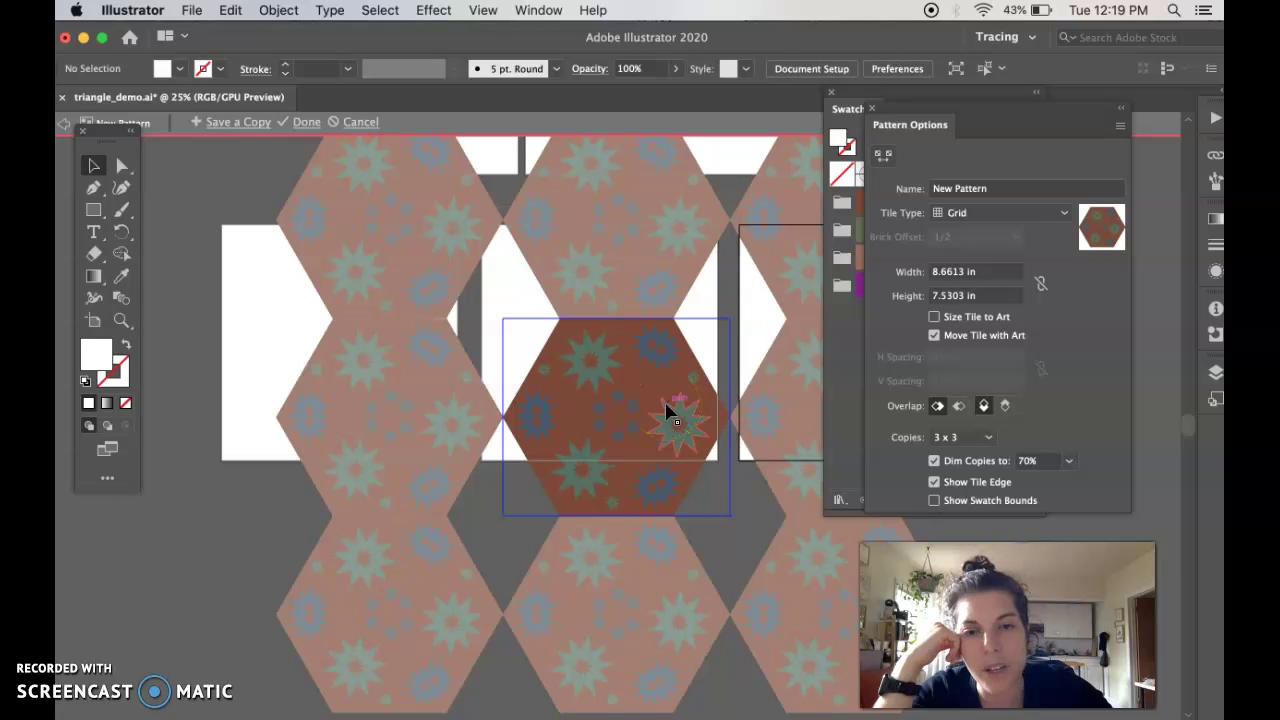
Name the new pattern "complimentary hexagon" and set its tile type to Hex by Column
click(484, 12)
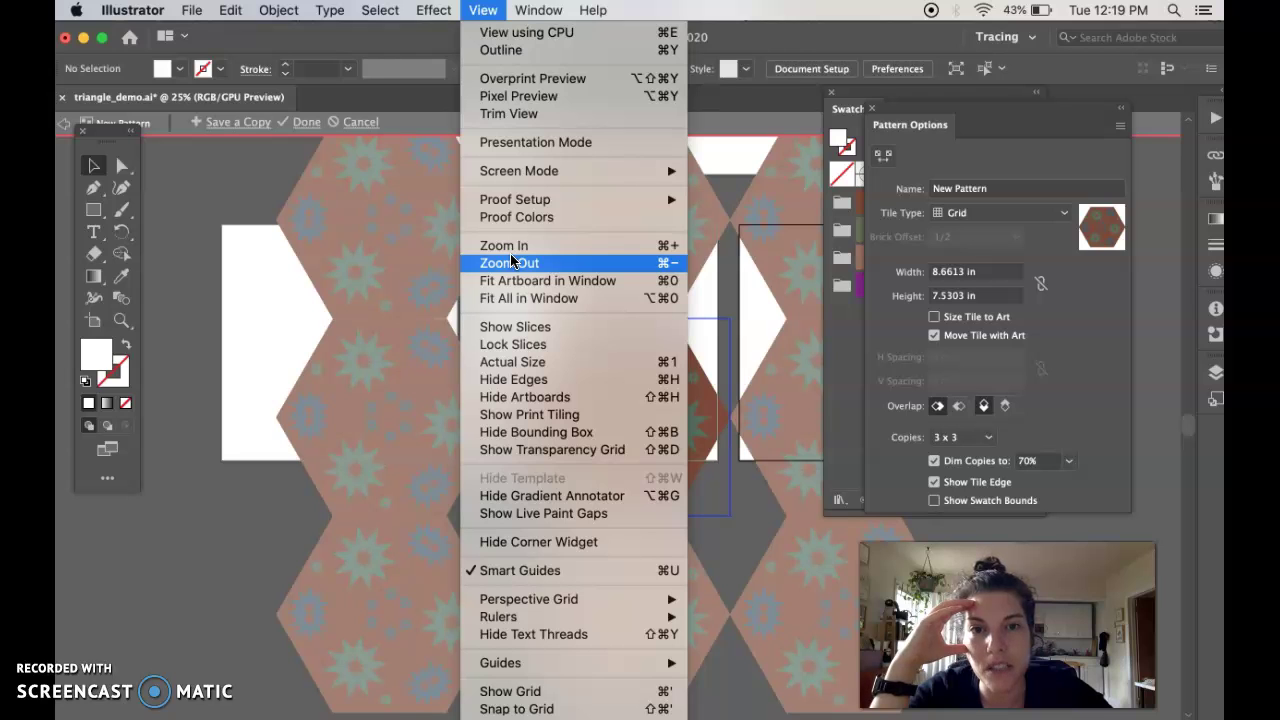
click(486, 12)
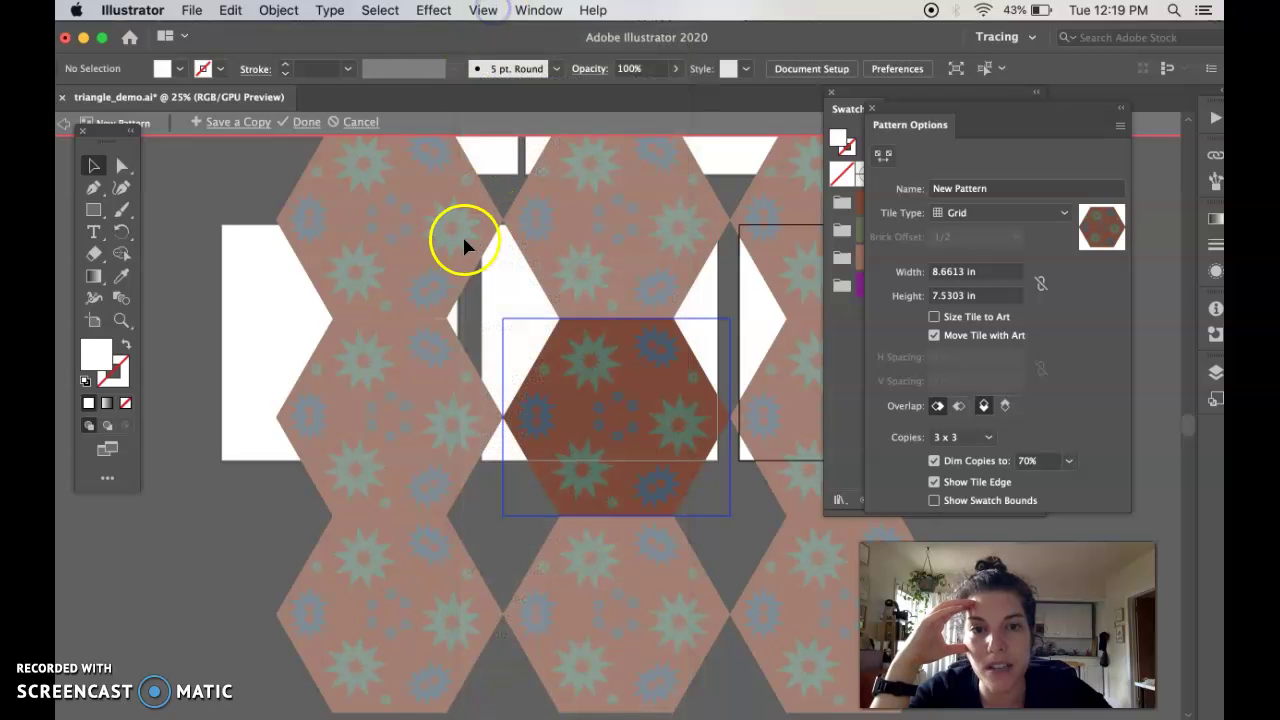
key(super+minus)
key(super+minus)
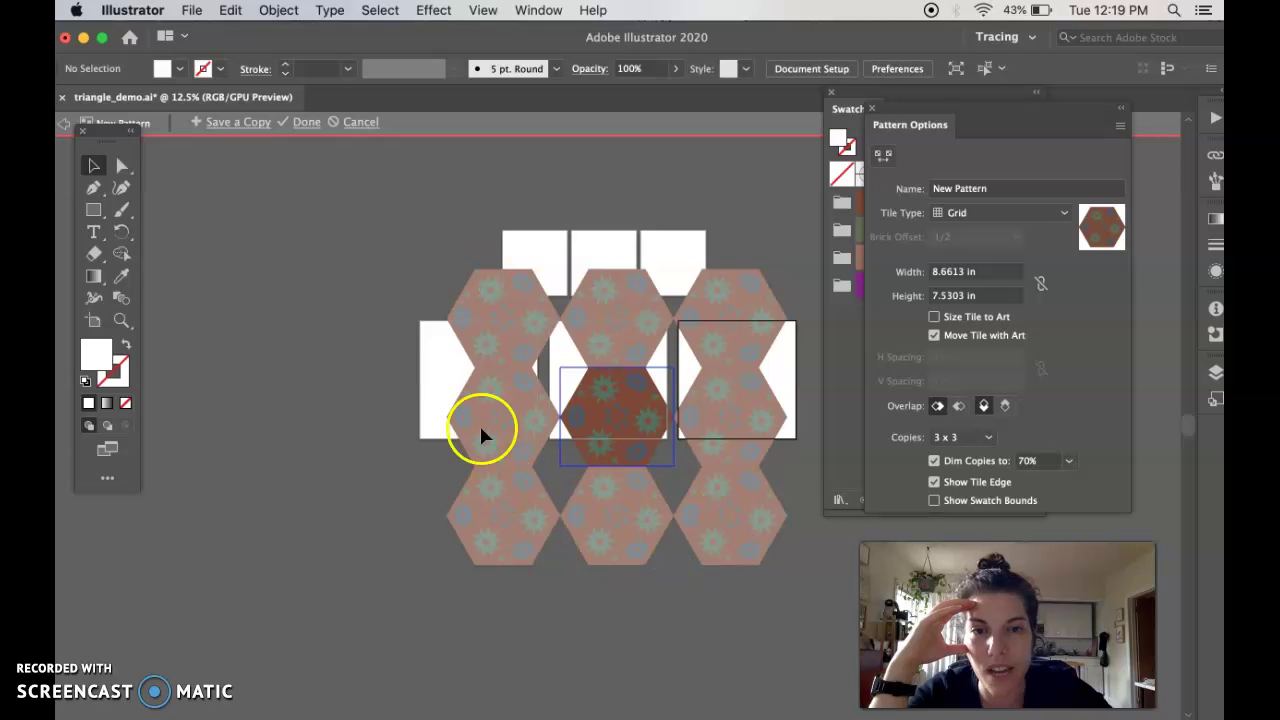
scroll(423, 554, right, 5)
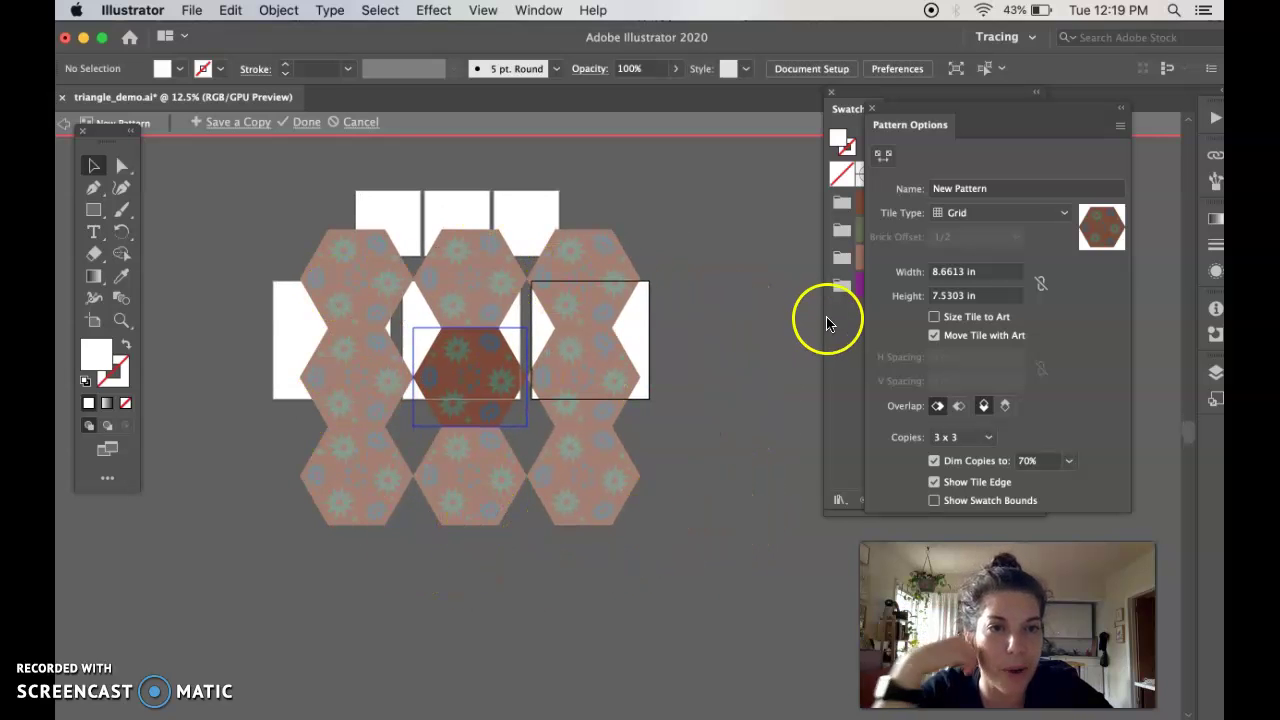
click(997, 187)
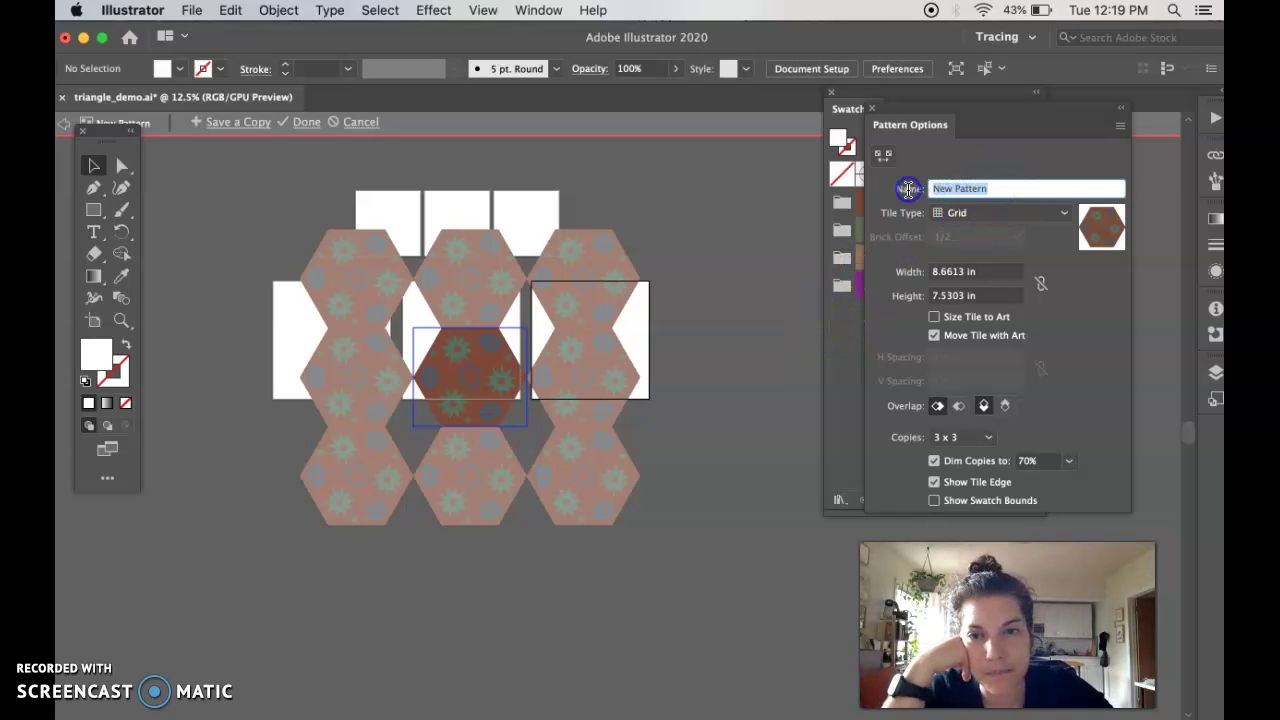
click(814, 315)
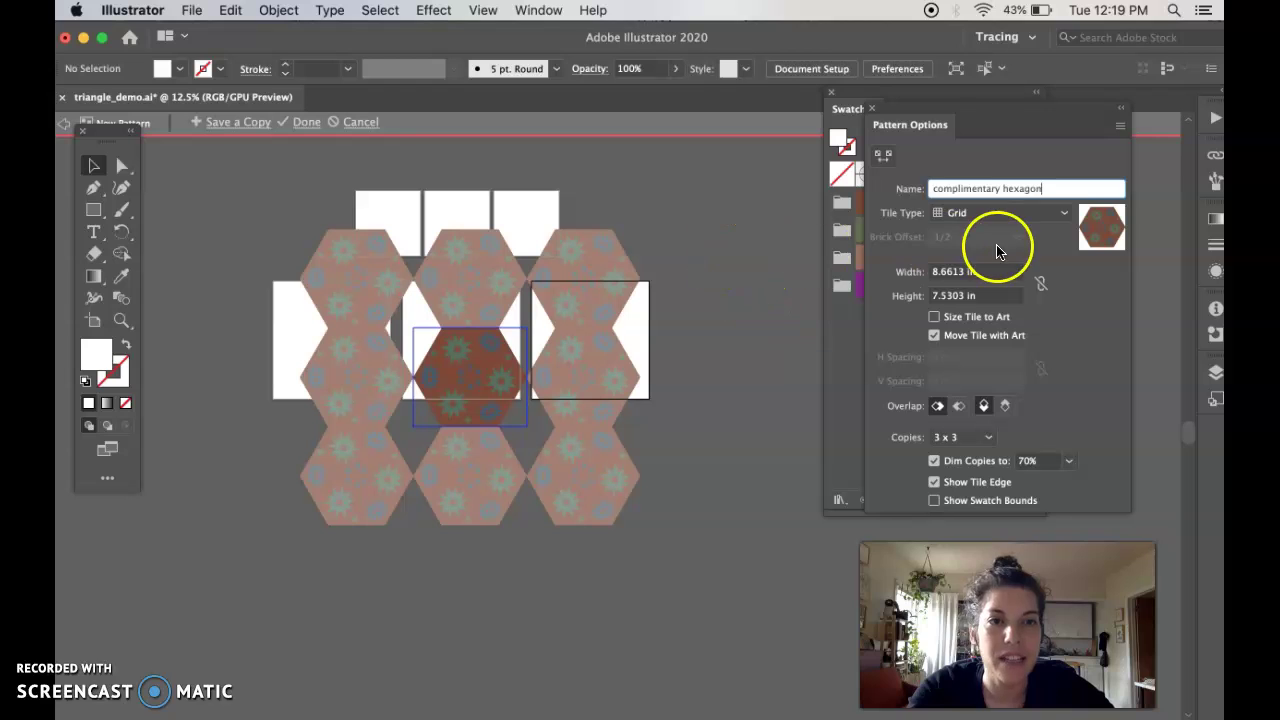
click(968, 213)
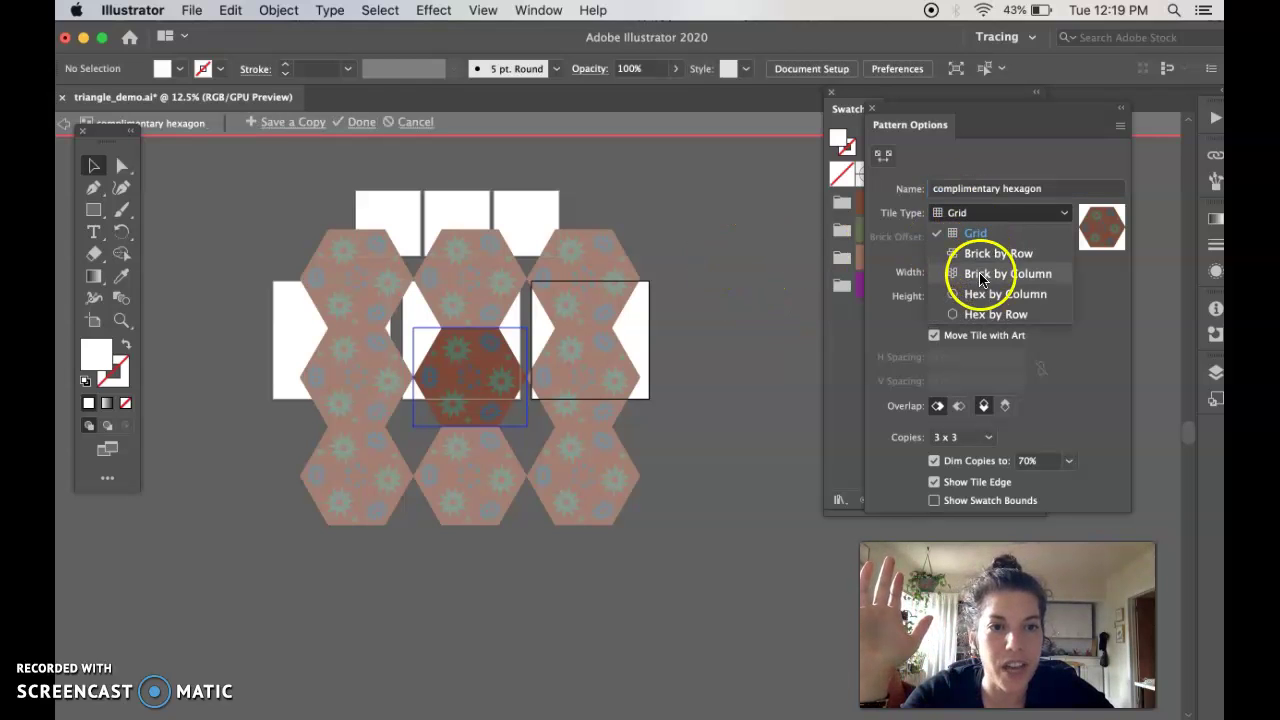
click(983, 294)
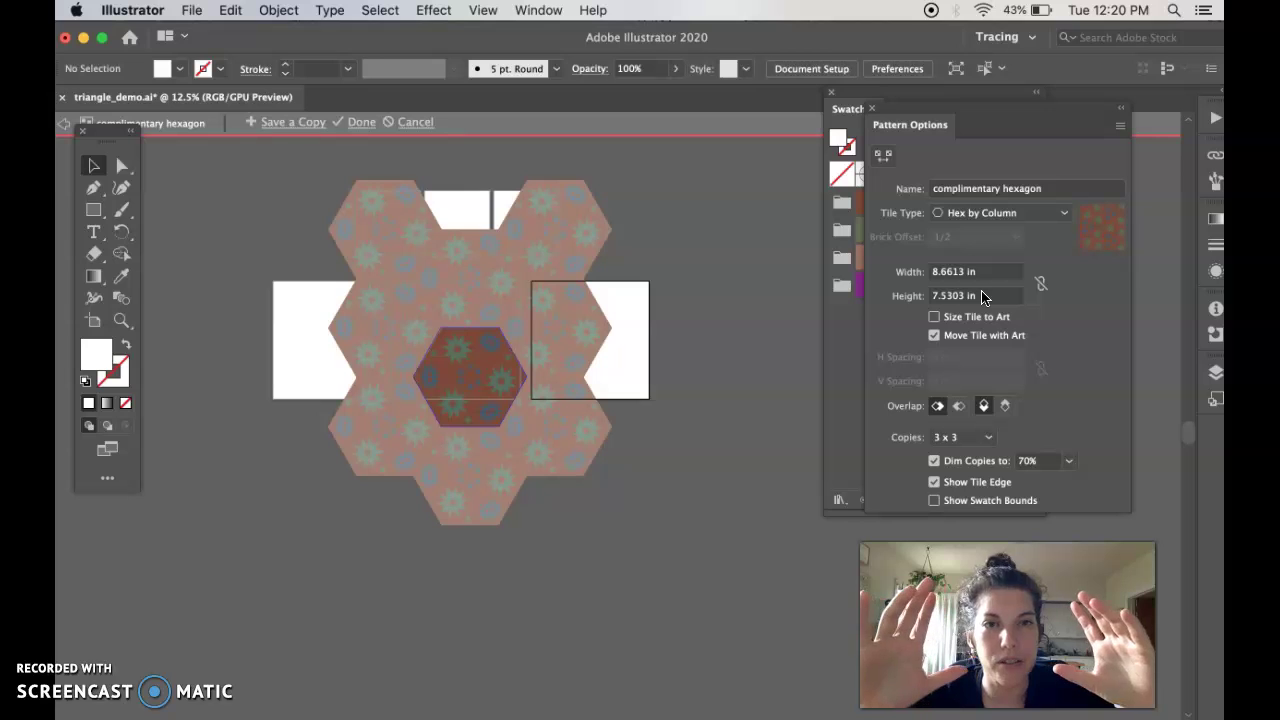
Try the Brick by Row, Brick by Column, Grid and Hex by Row tile types, and return to Hex by Column
click(998, 214)
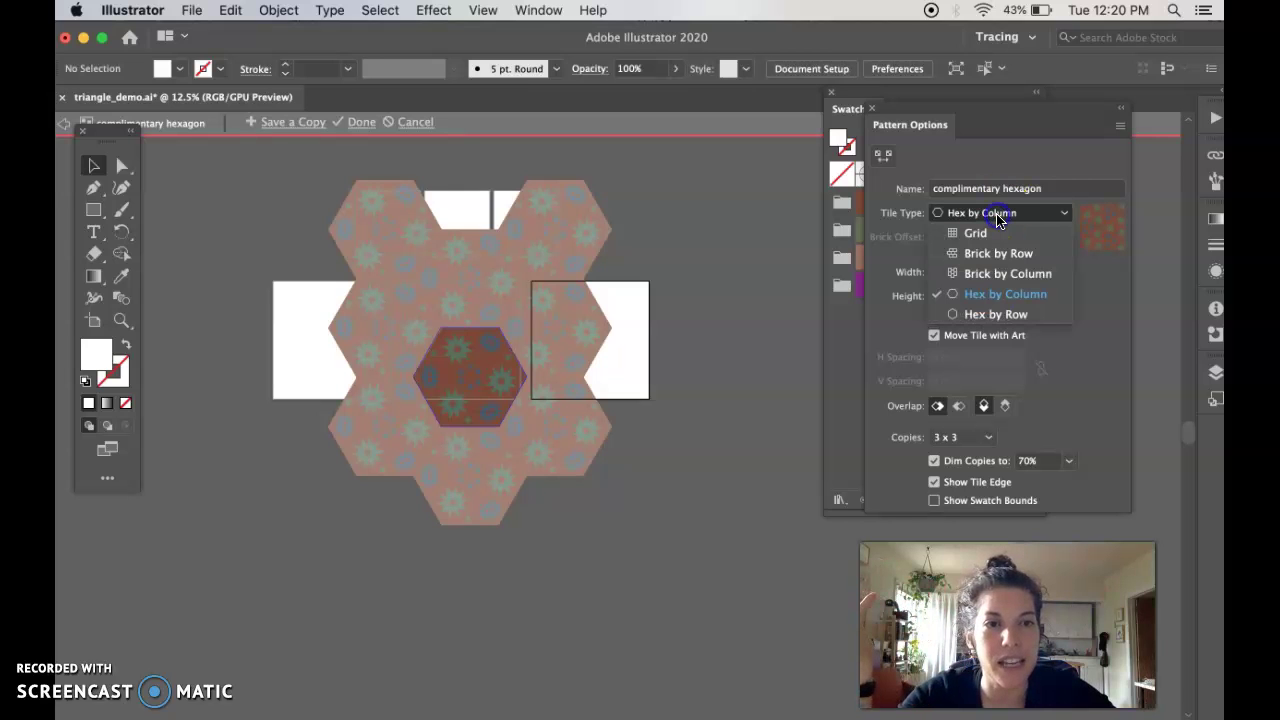
click(998, 254)
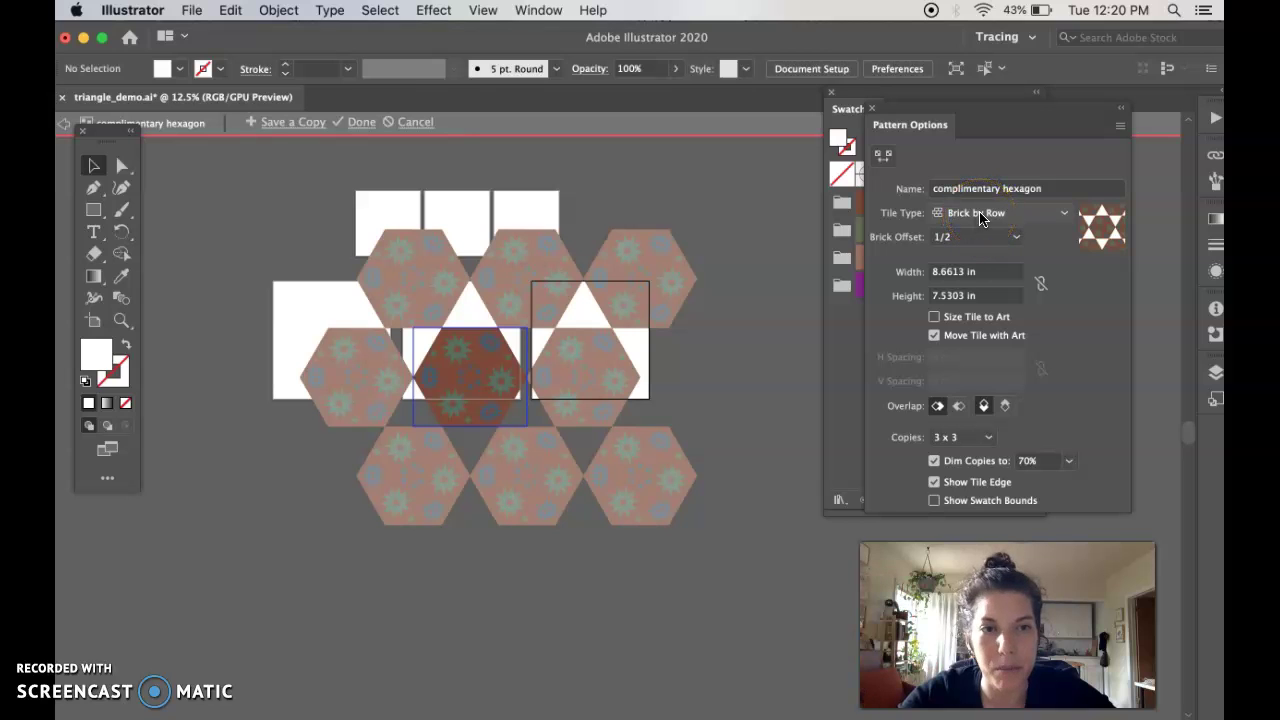
click(979, 219)
click(978, 274)
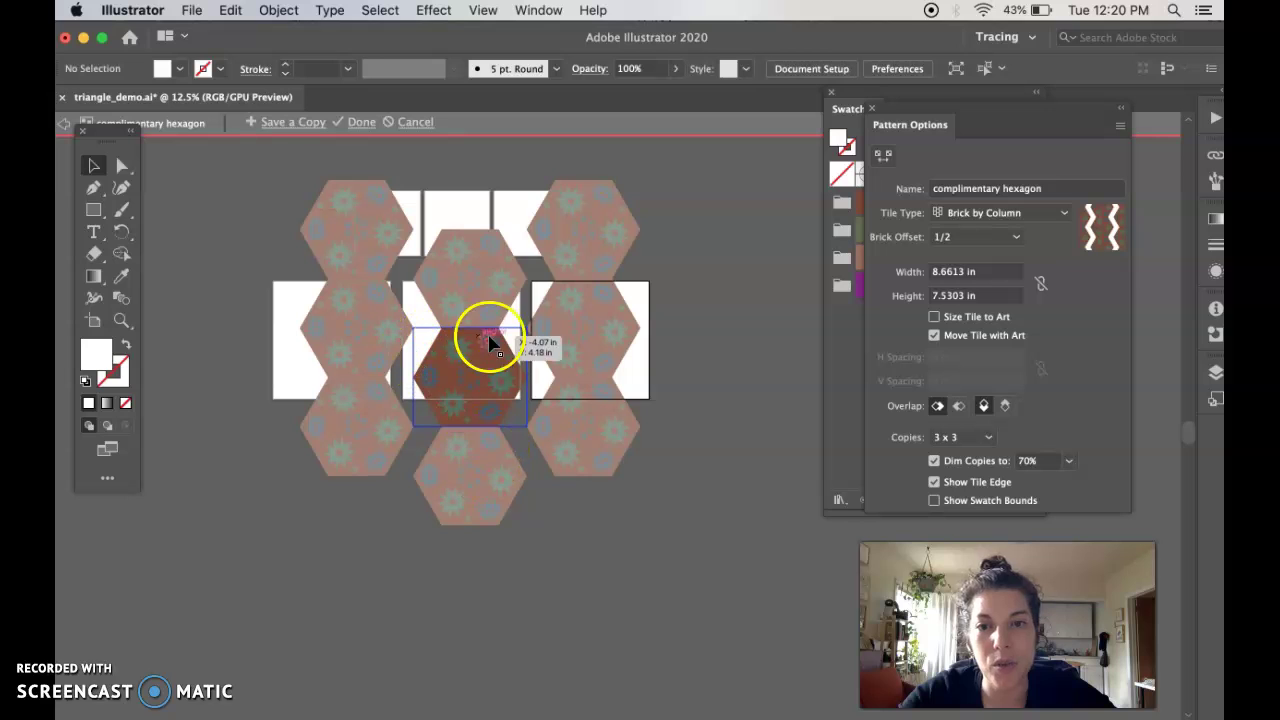
click(1003, 212)
click(966, 231)
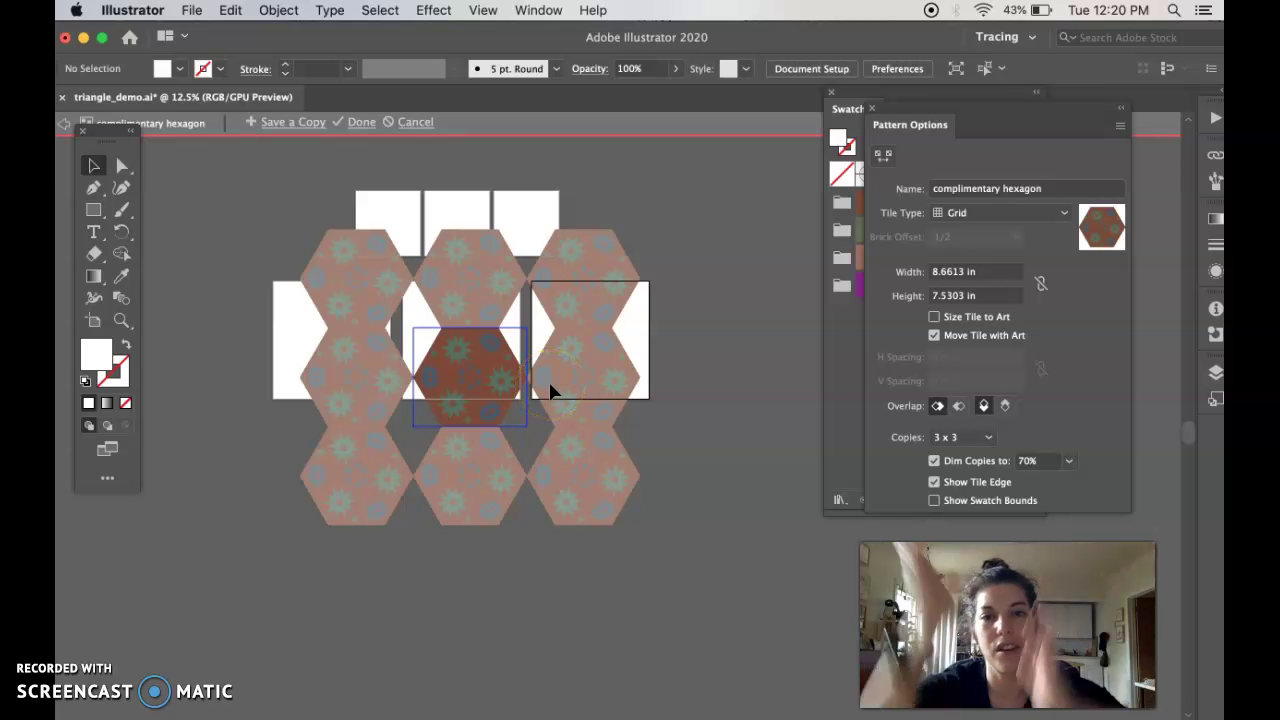
click(1020, 216)
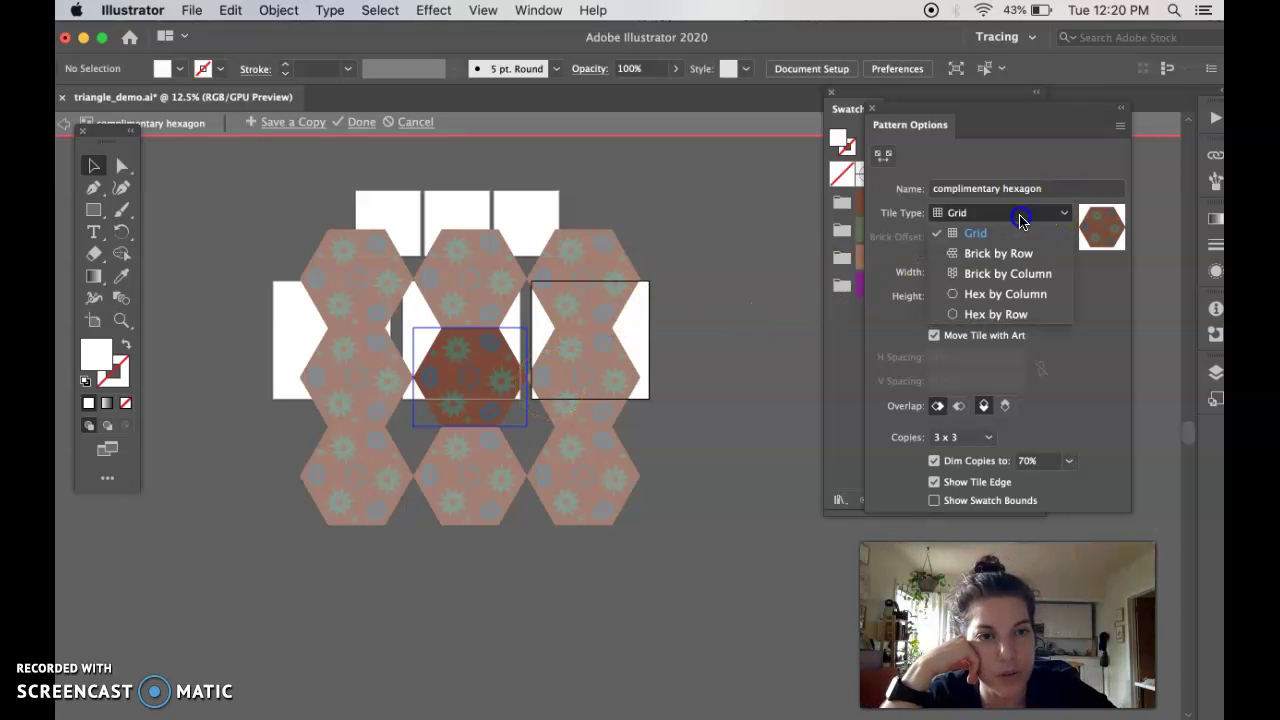
click(993, 314)
click(990, 220)
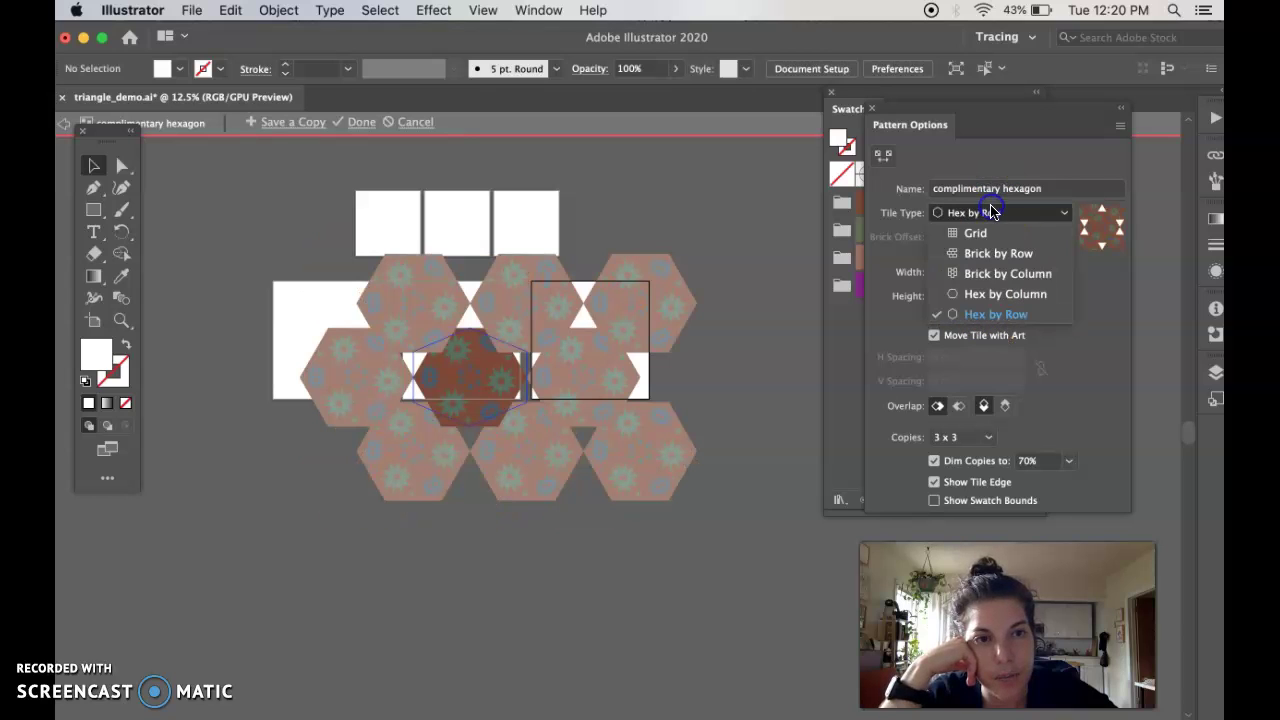
click(983, 295)
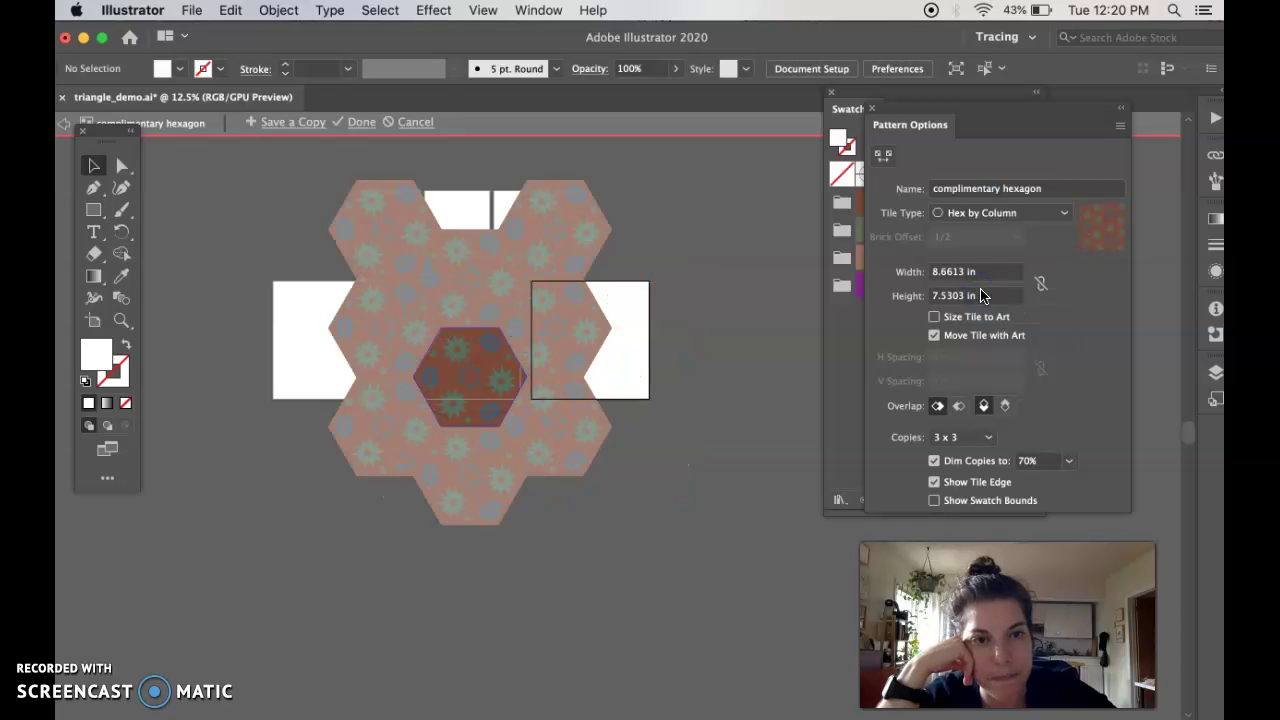
Examine up close how the hexagon tile's edges meet the neighbouring copies
key(super+equal)
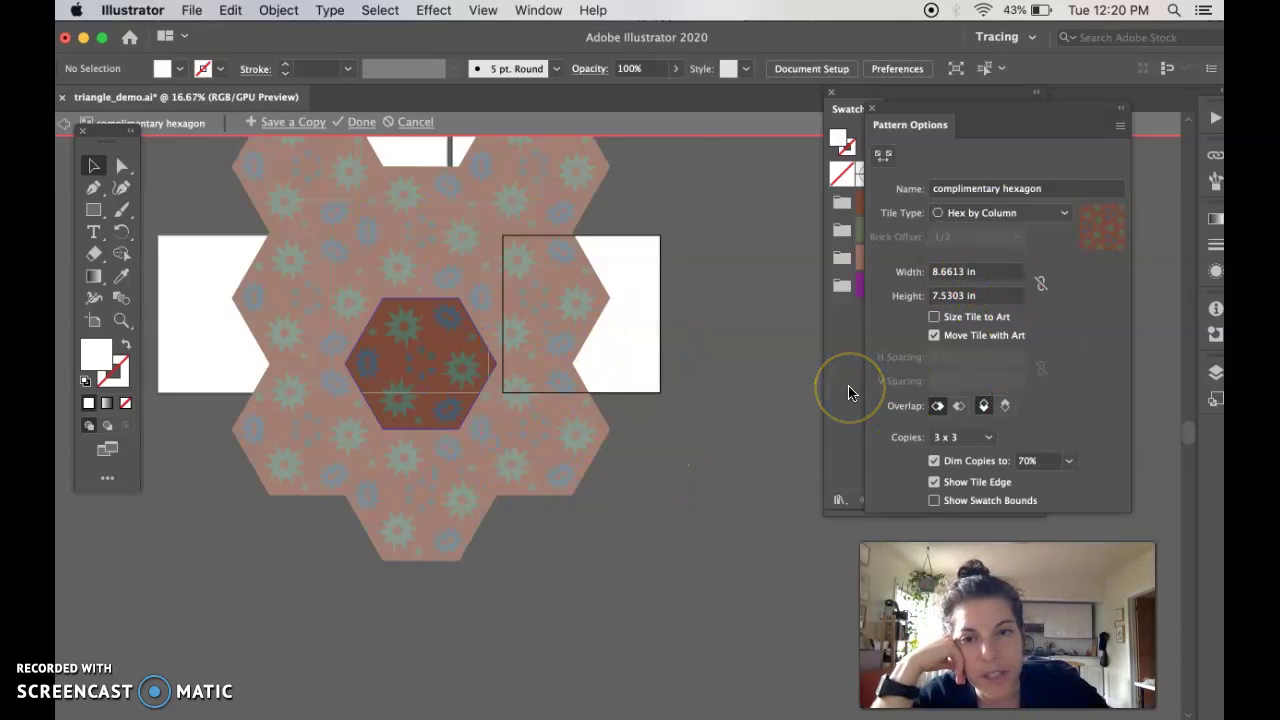
key(super+equal)
key(super+equal)
scroll(516, 485, left, 10)
scroll(520, 485, up, 4)
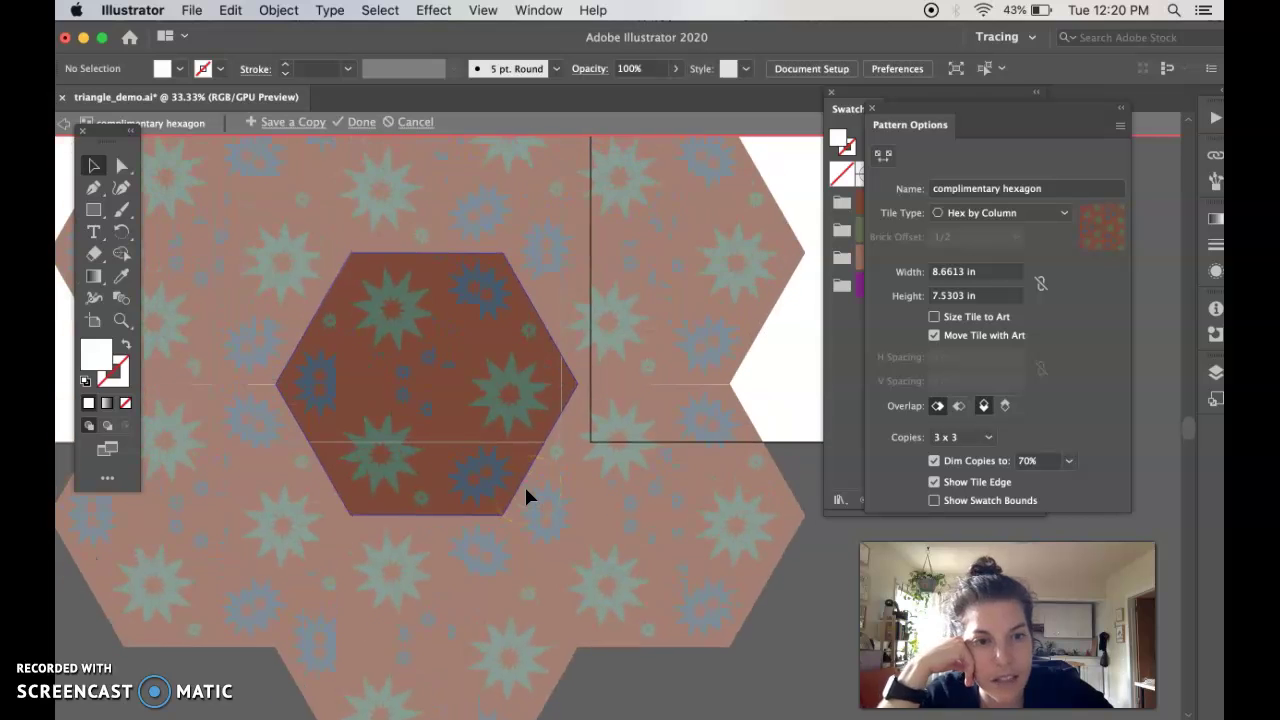
scroll(702, 528, left, 4)
scroll(702, 528, left, 2)
scroll(702, 528, up, 1)
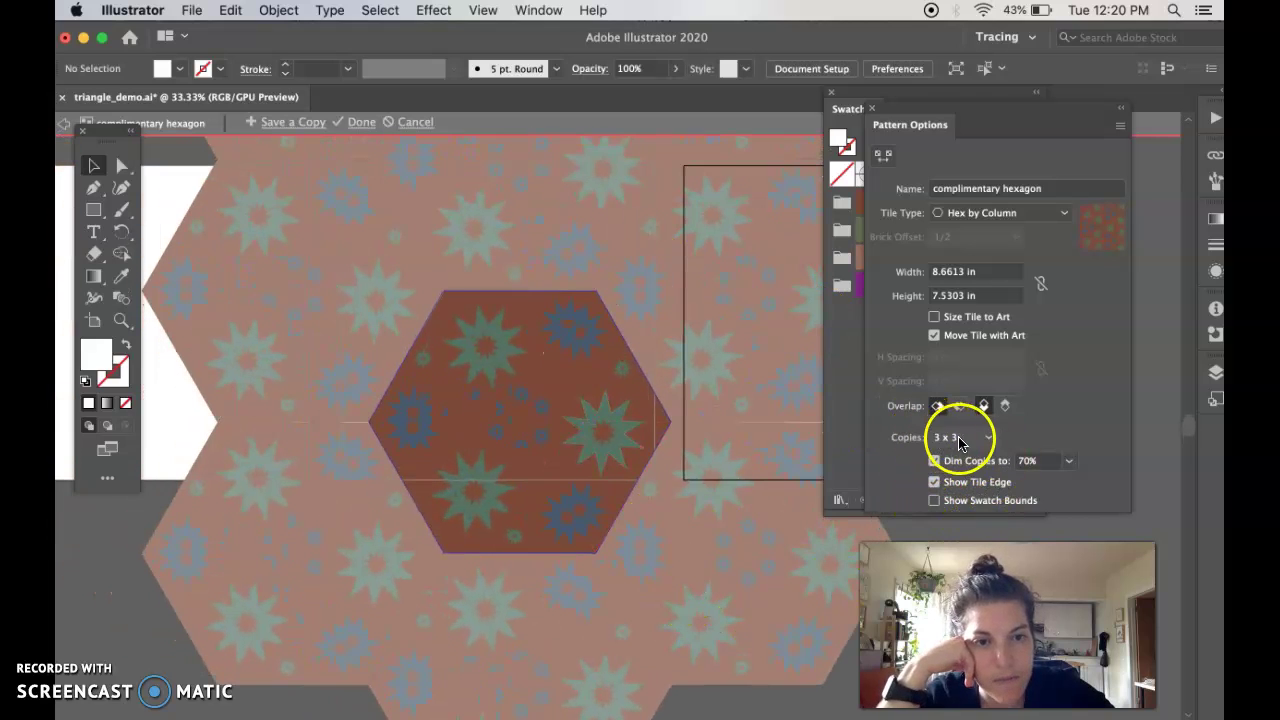
Set the pattern preview to 7 x 7 copies
key(super+minus)
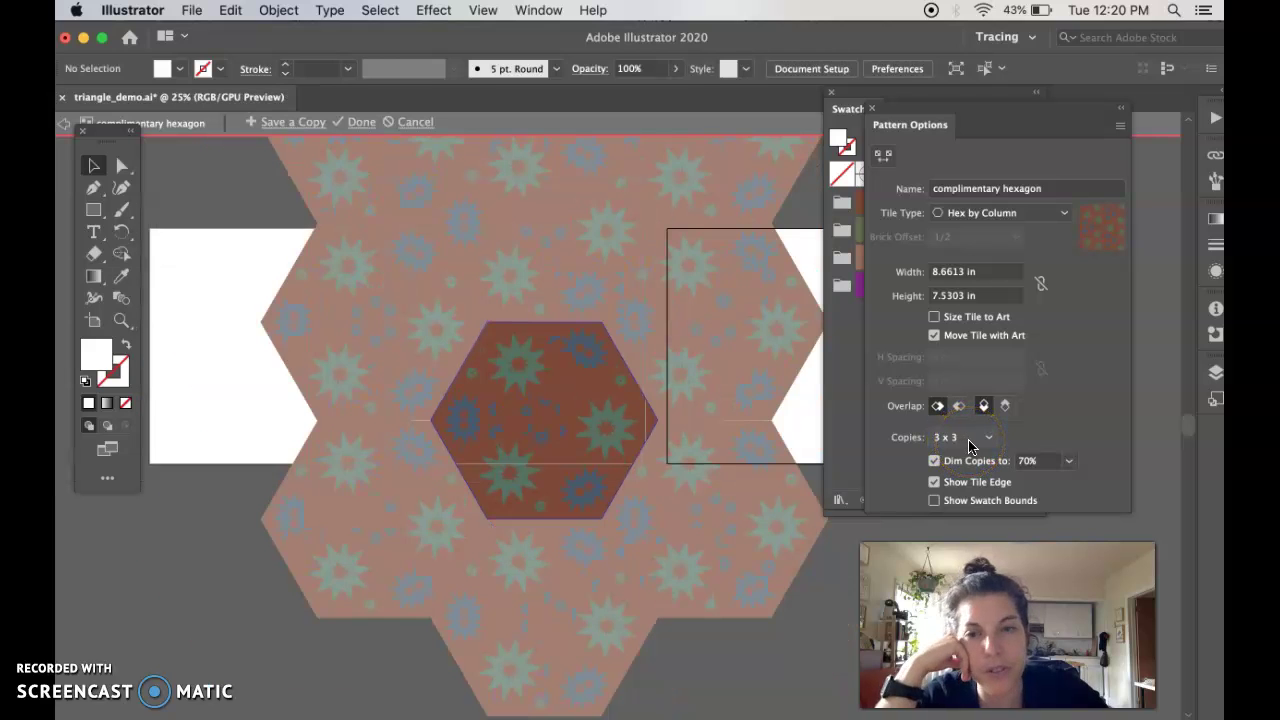
click(975, 440)
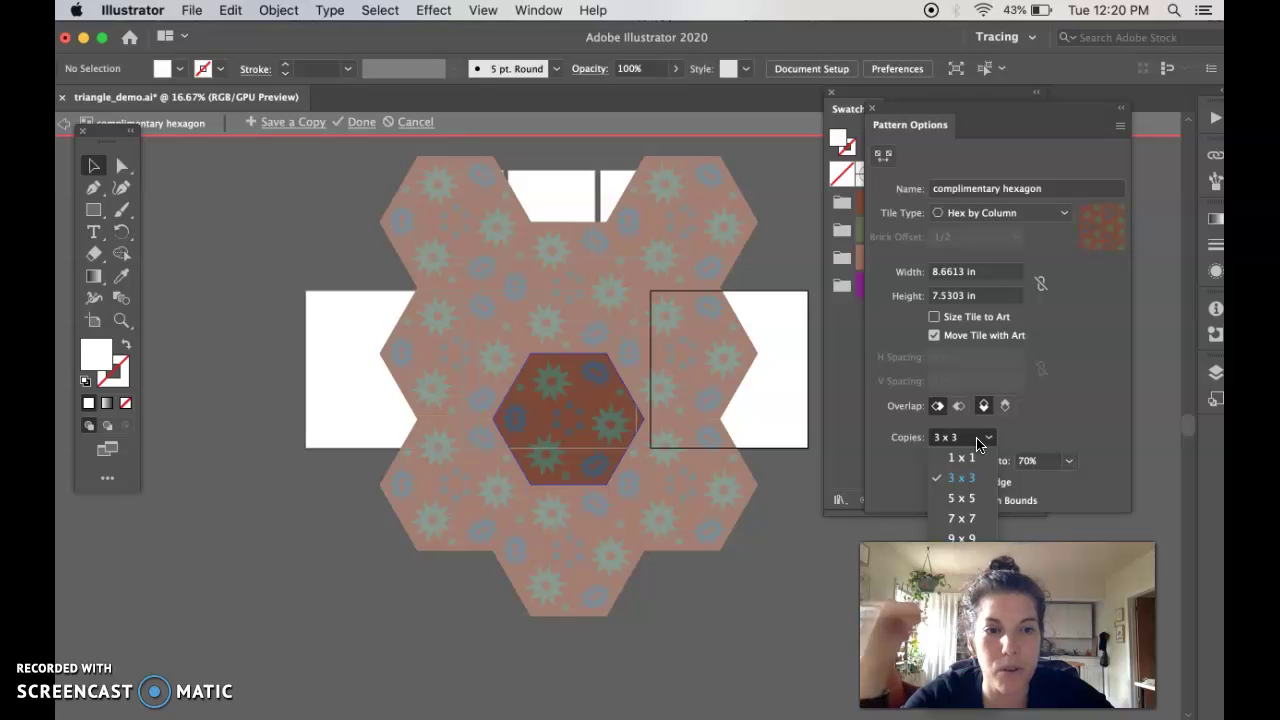
click(975, 519)
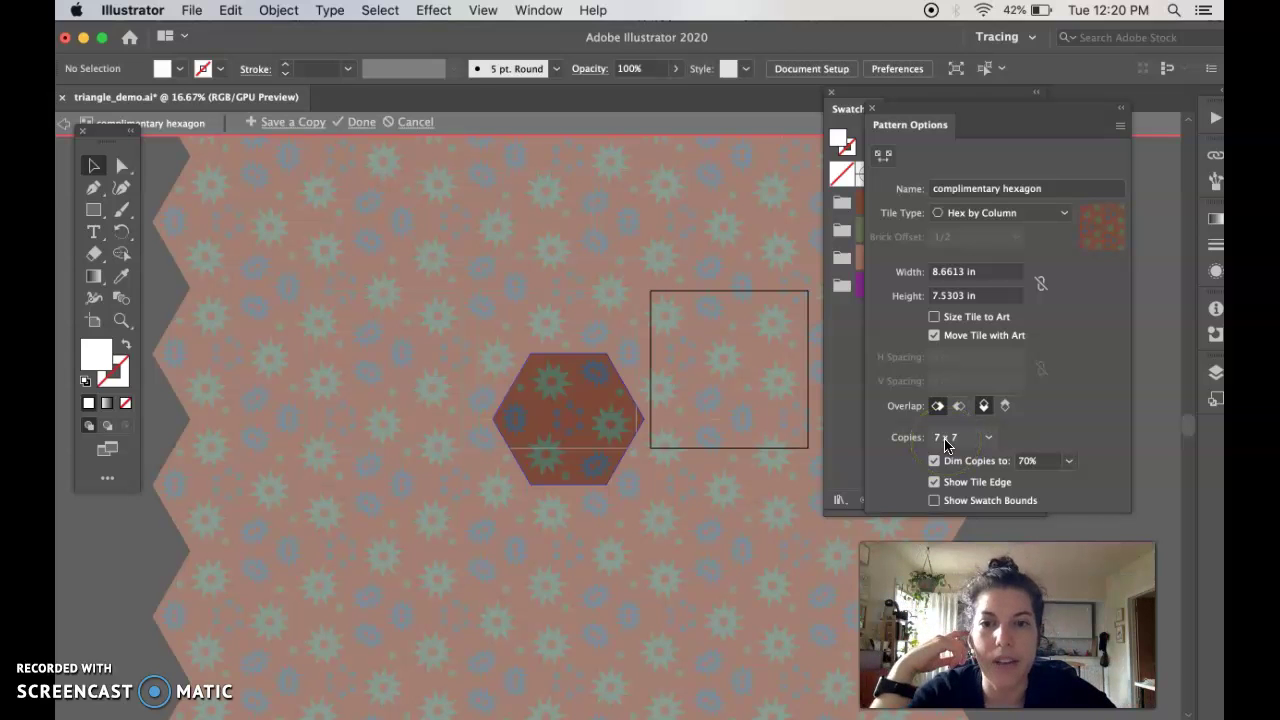
Compare the pattern preview with and without dimmed copies, leaving the dimming of copies off
click(940, 460)
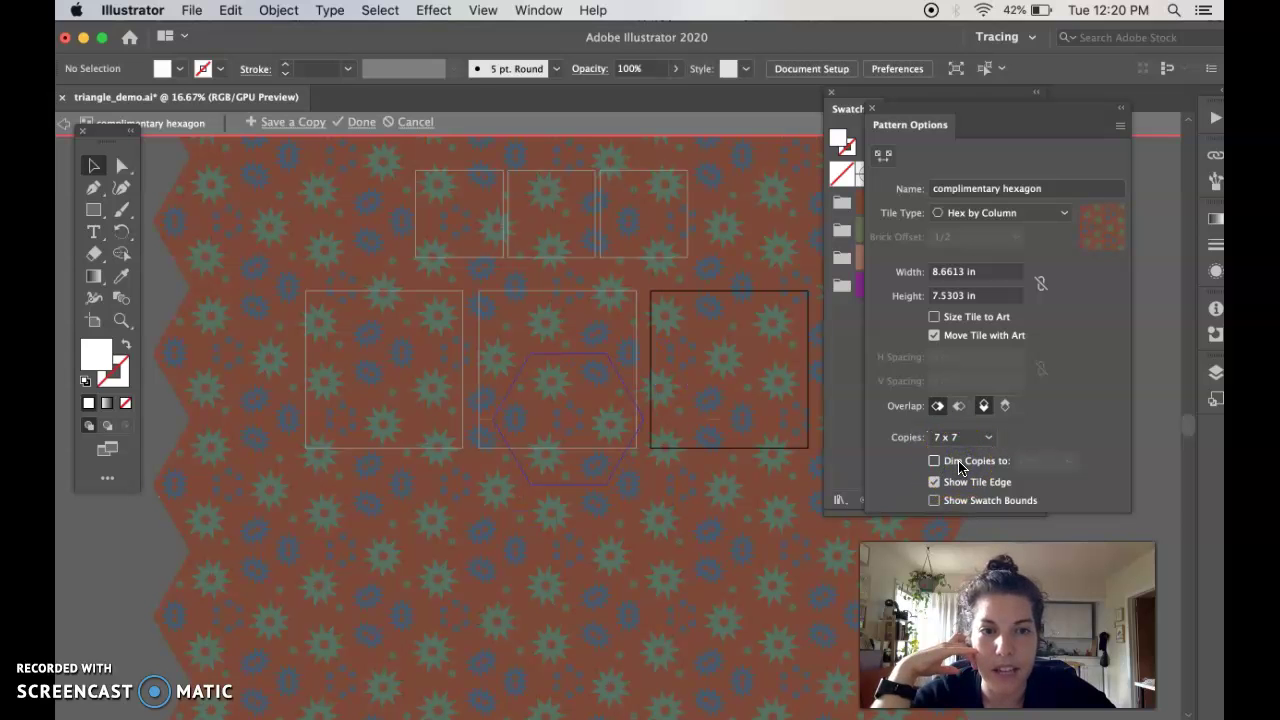
click(959, 463)
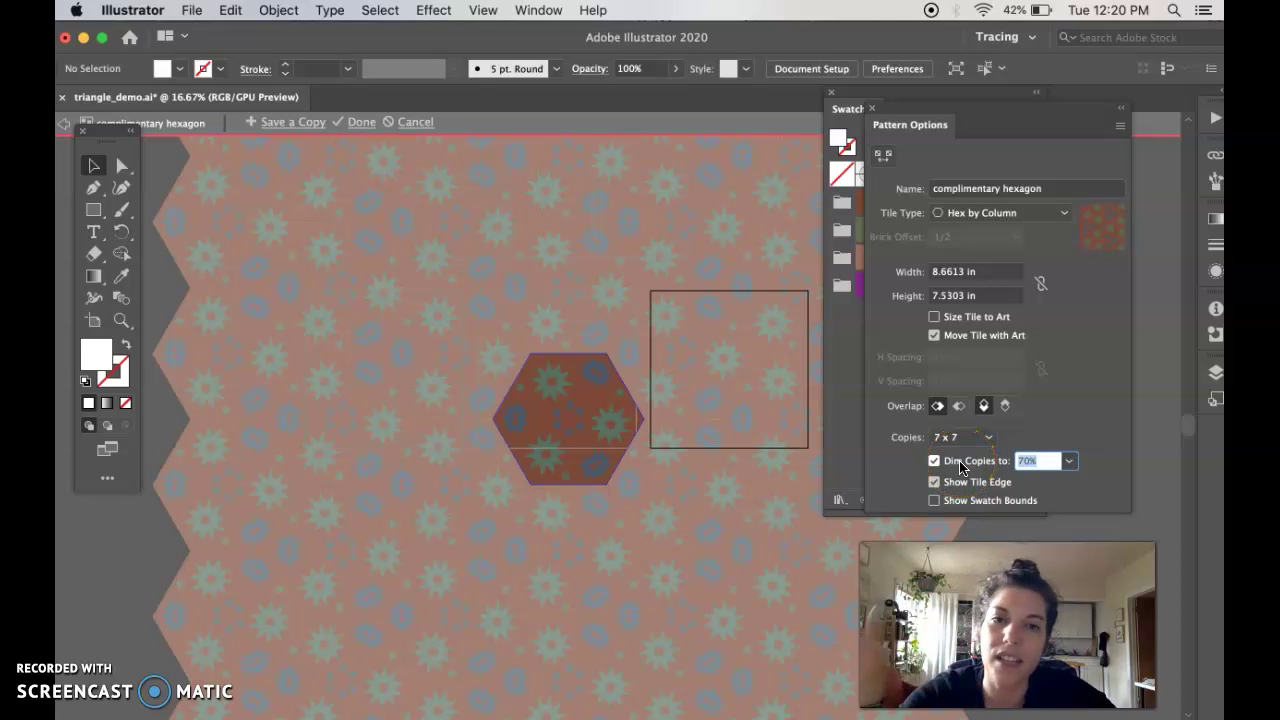
click(935, 461)
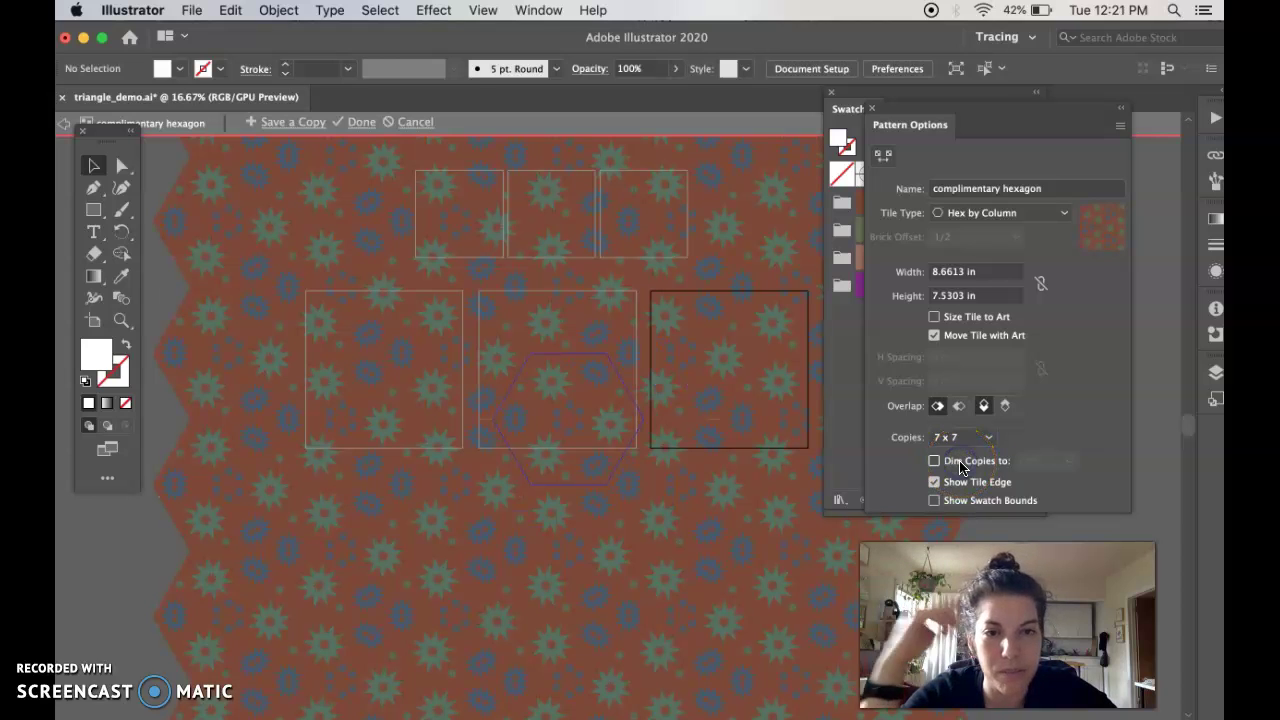
click(686, 505)
scroll(672, 462, down, 5)
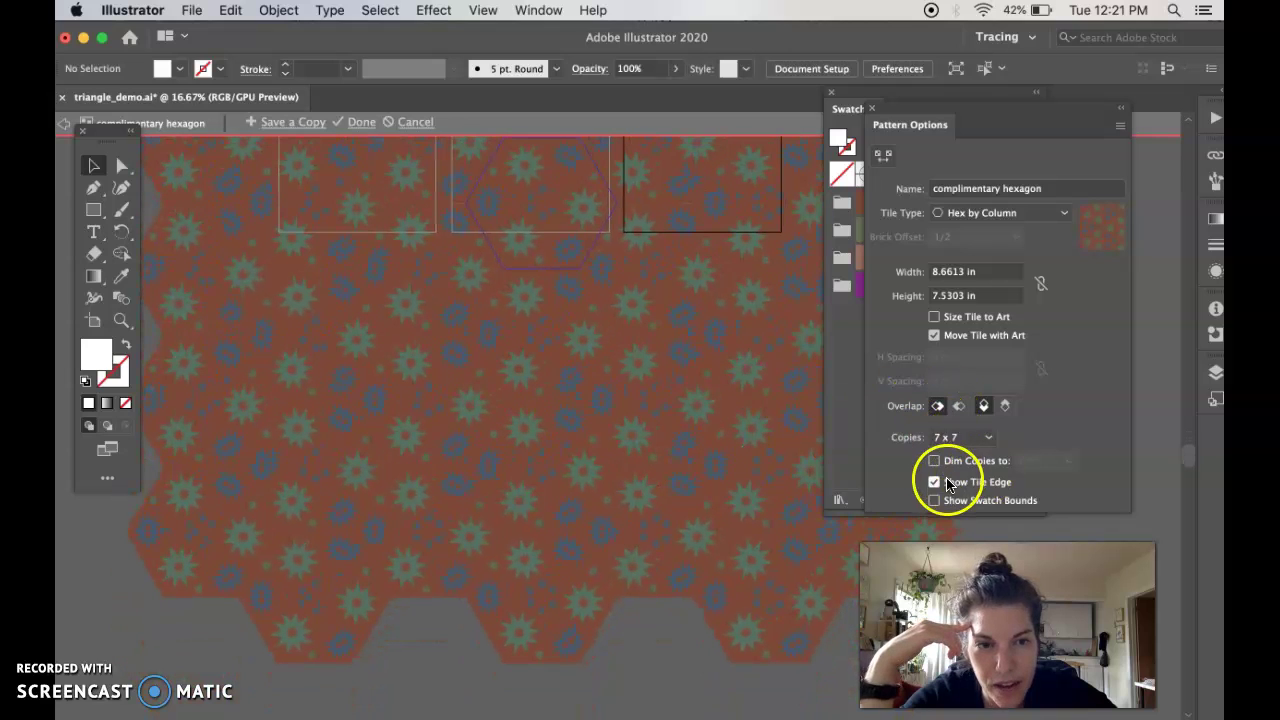
Set the pattern preview to 9 x 9 copies and inspect the repeating motifs up close
click(968, 441)
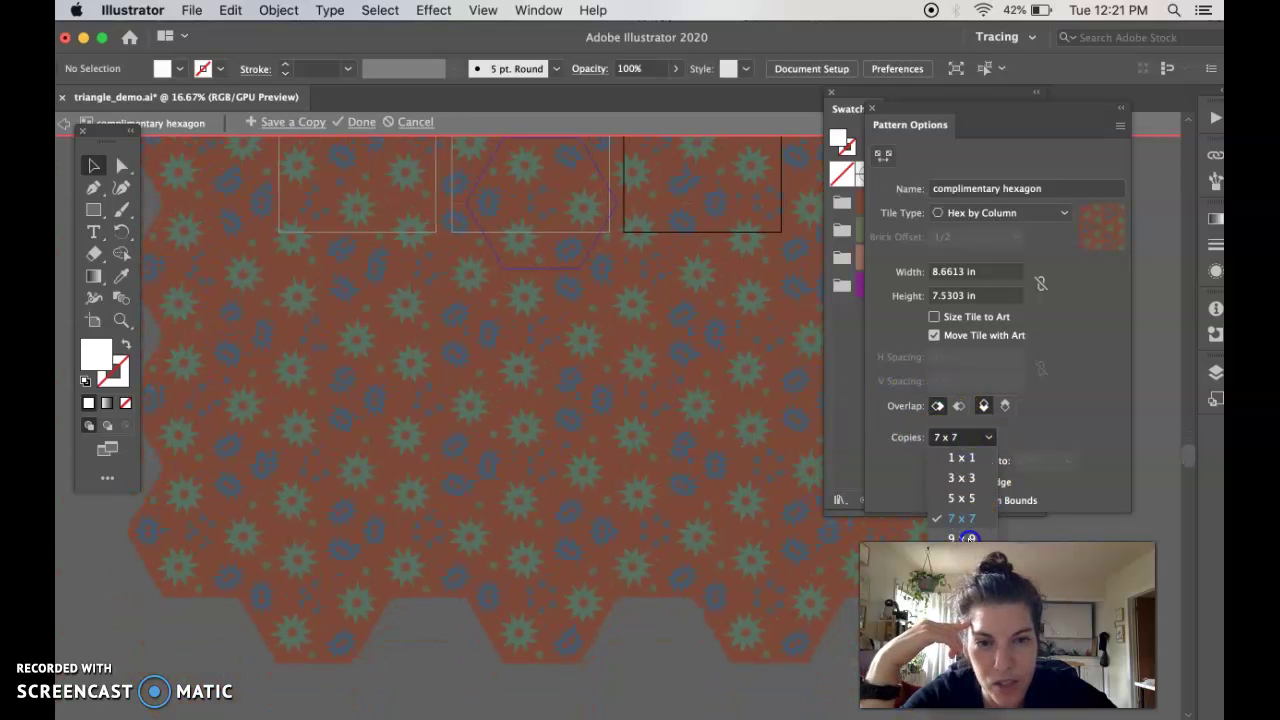
click(968, 538)
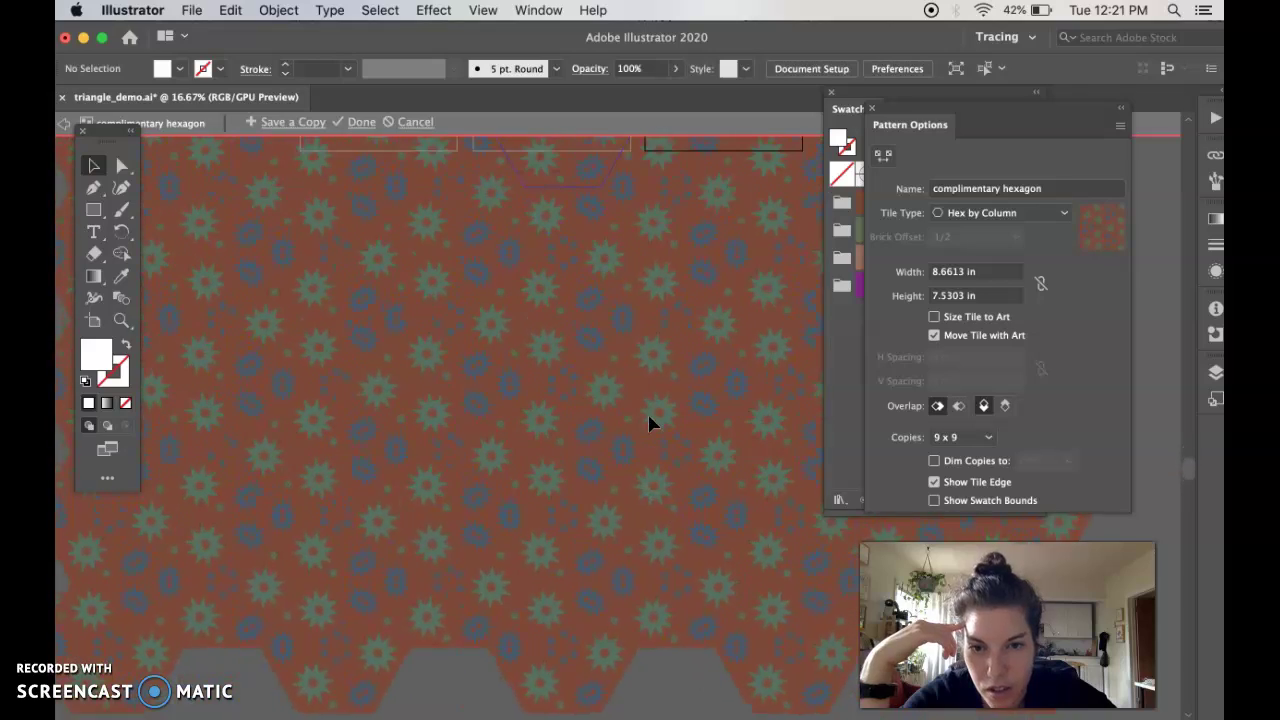
scroll(648, 424, up, 3)
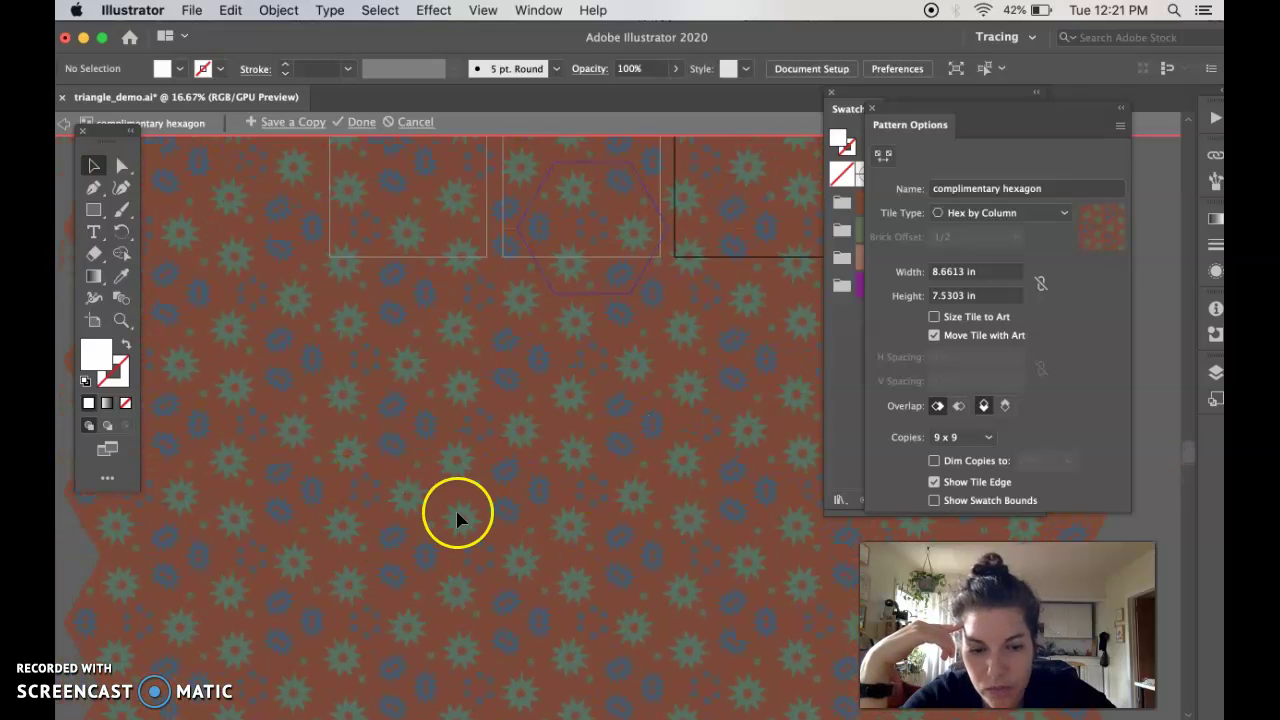
key(super+equal)
mouse_move(457, 513)
mouse_down()
mouse_move(429, 503)
mouse_move(677, 627)
mouse_up()
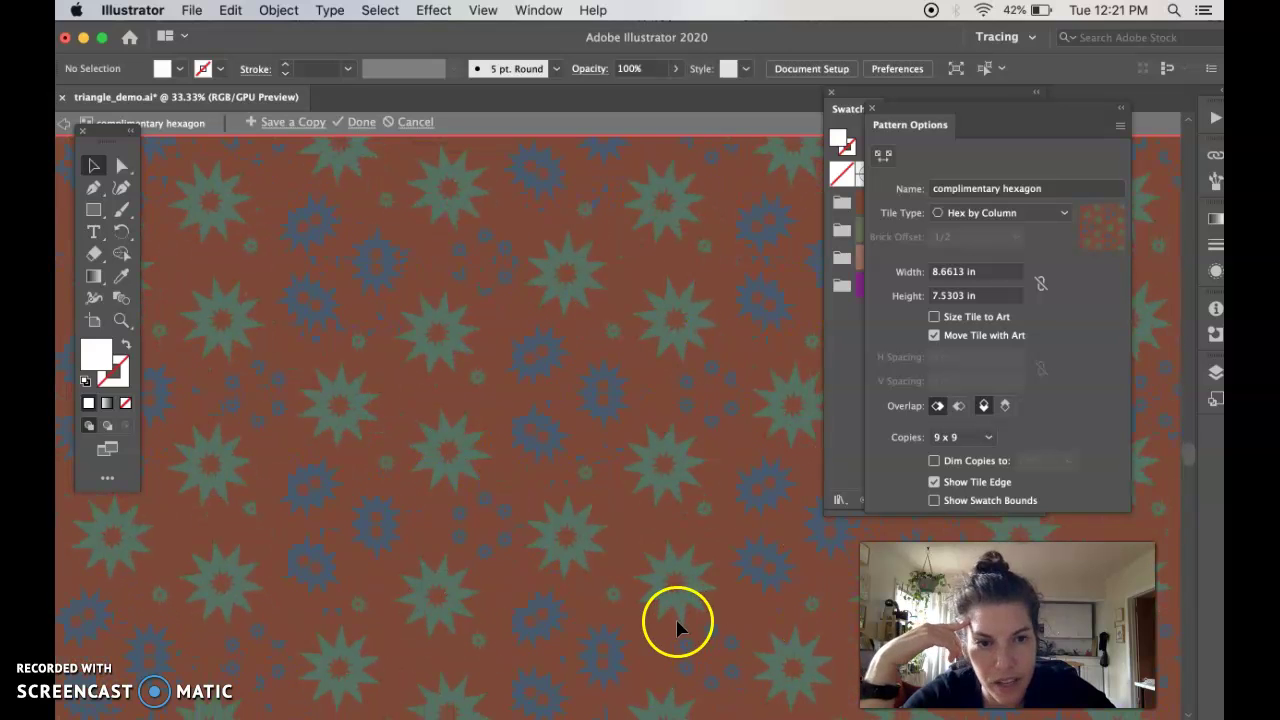
Try showing the swatch bounds over the whole pattern preview, and hide them again
click(976, 486)
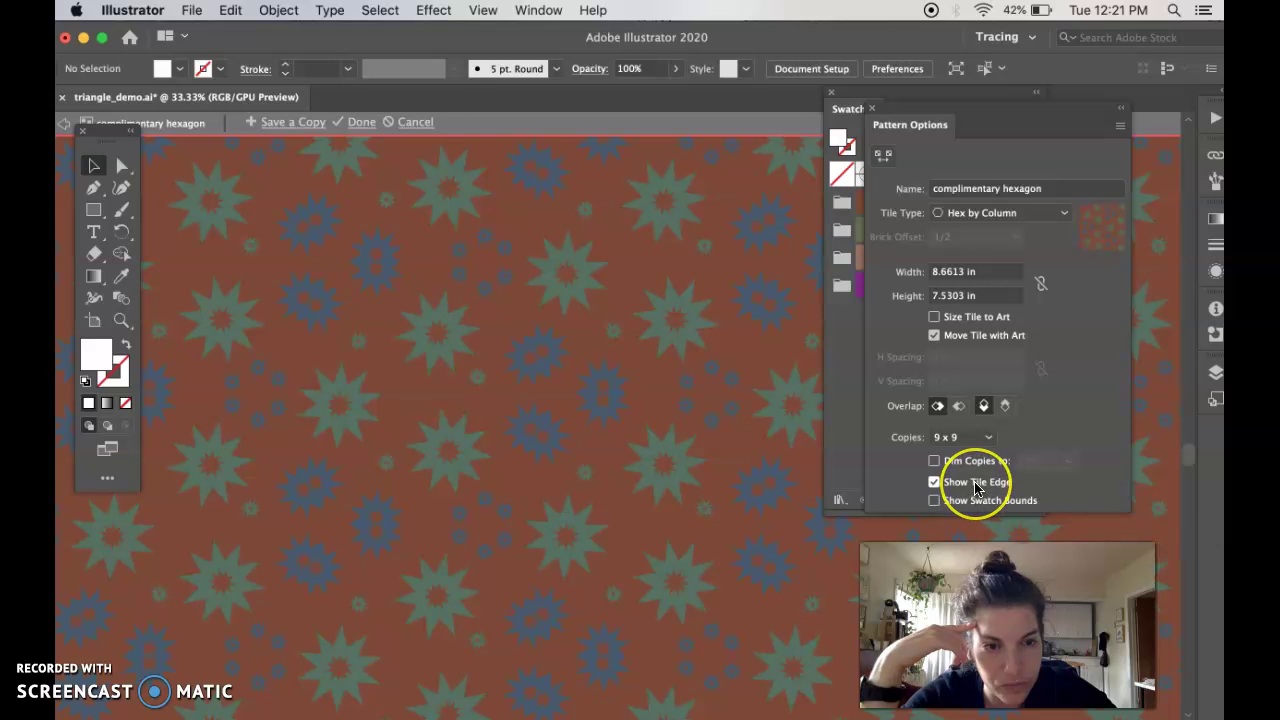
key(super+minus)
key(super+minus)
key(super+minus)
key(super+minus)
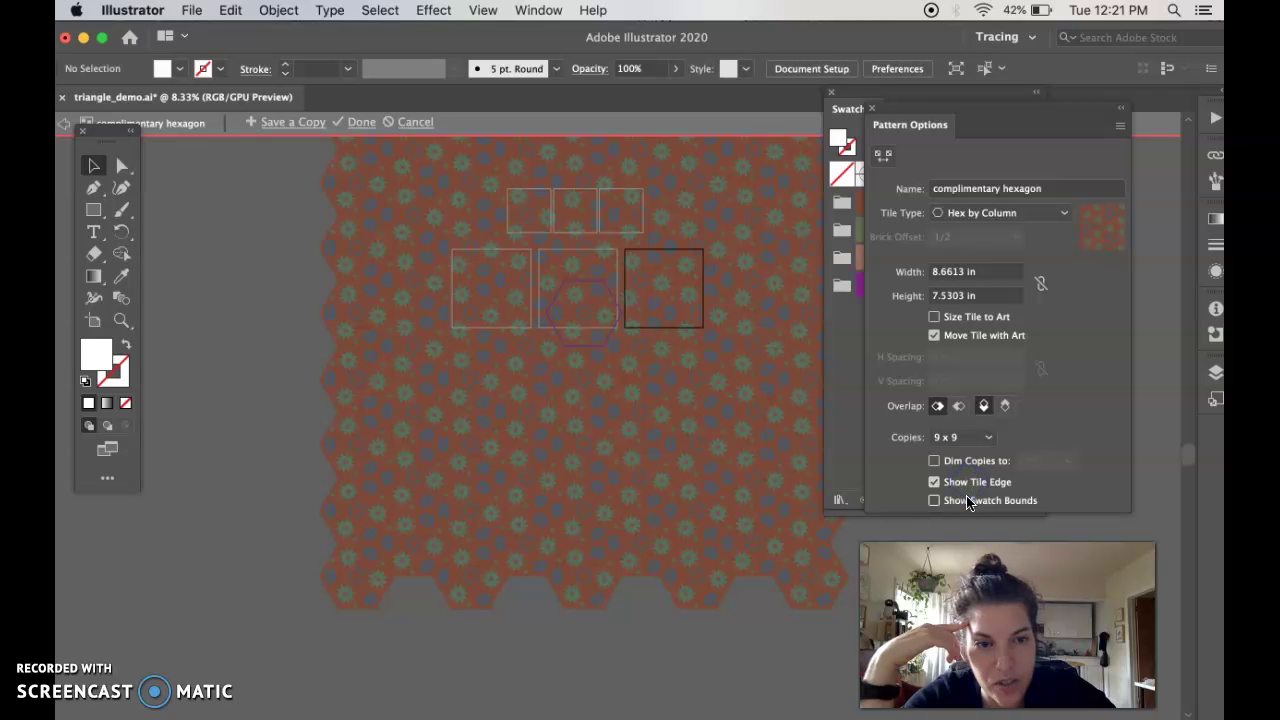
click(967, 502)
click(967, 502)
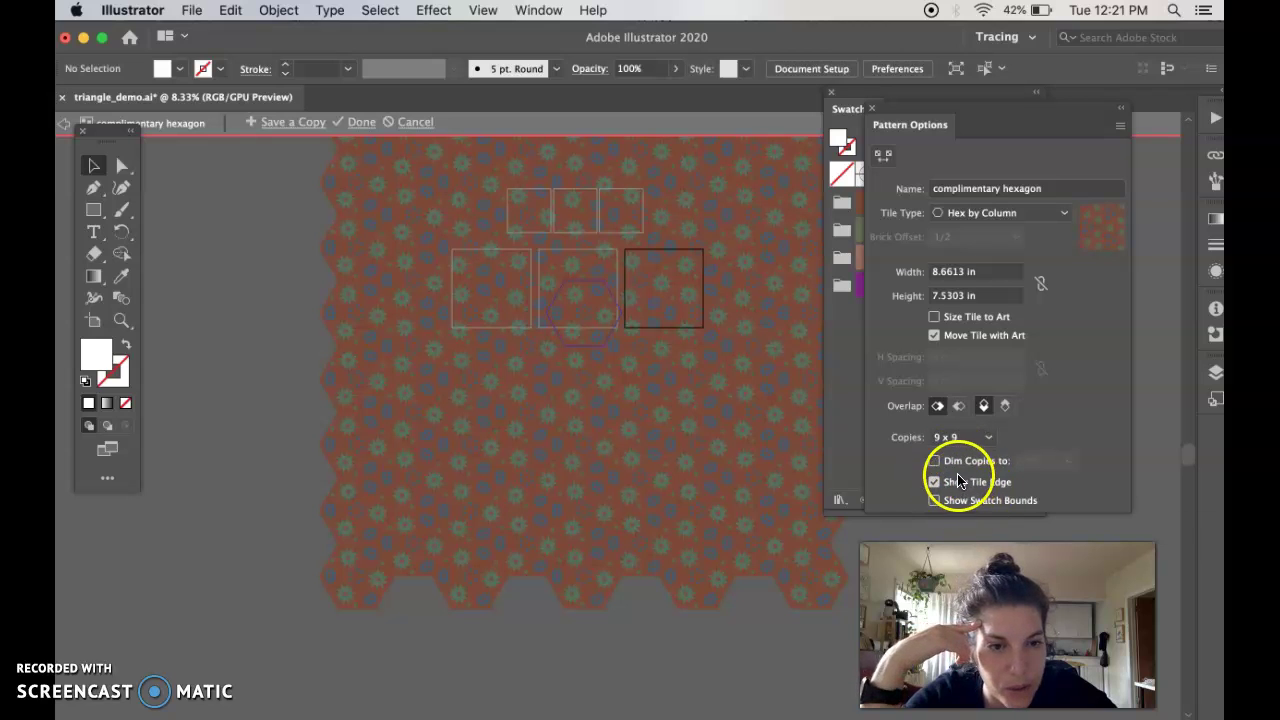
Dim the pattern copies to 70% again so the original hexagon tile stands out
click(939, 407)
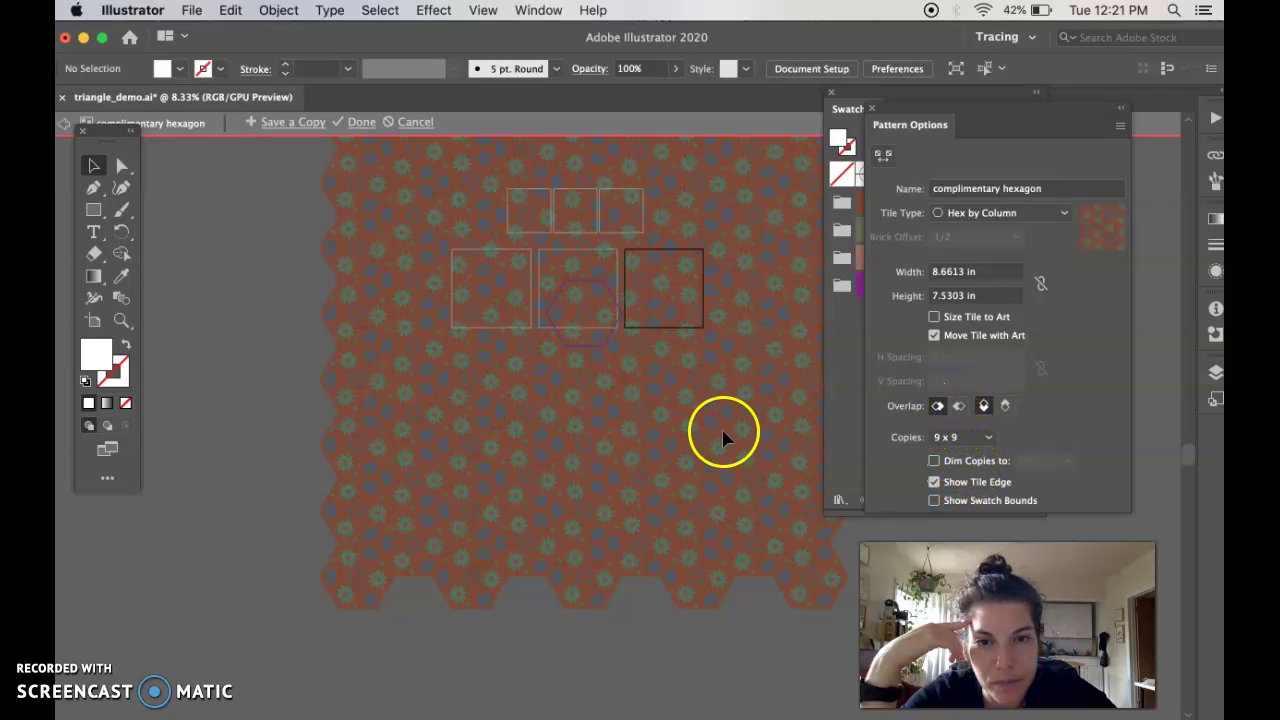
click(976, 464)
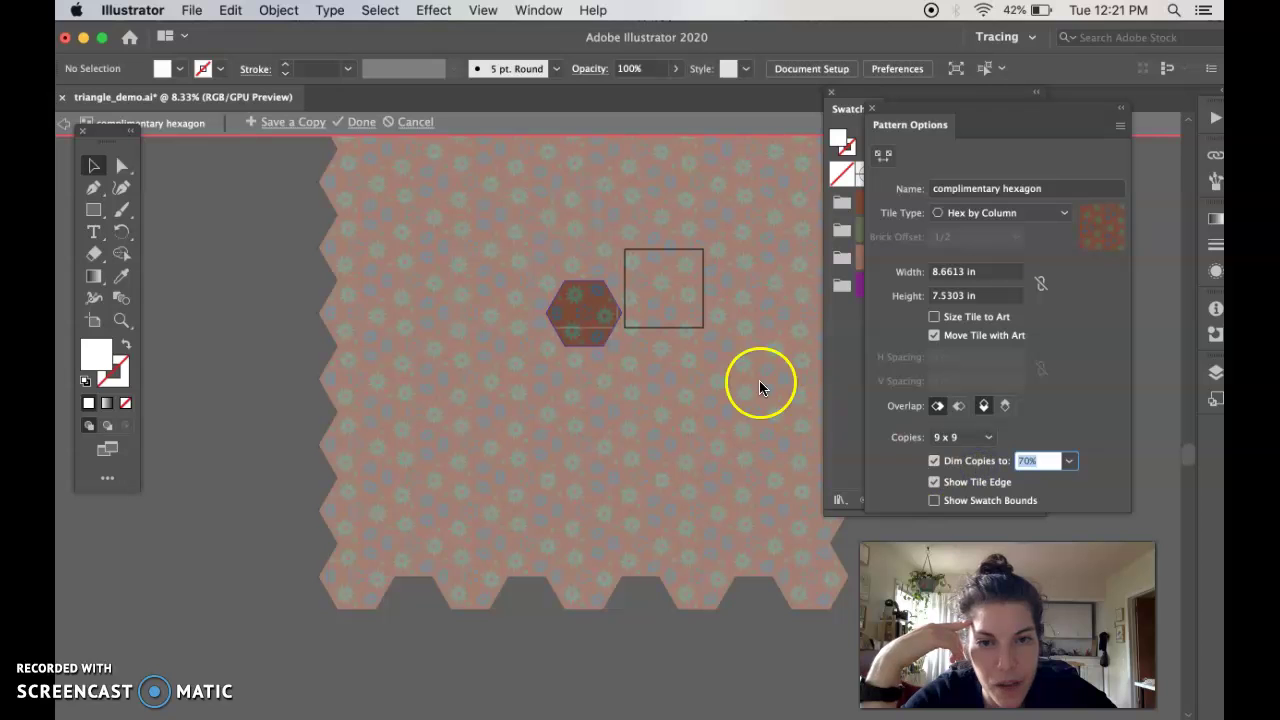
scroll(729, 470, up, 3)
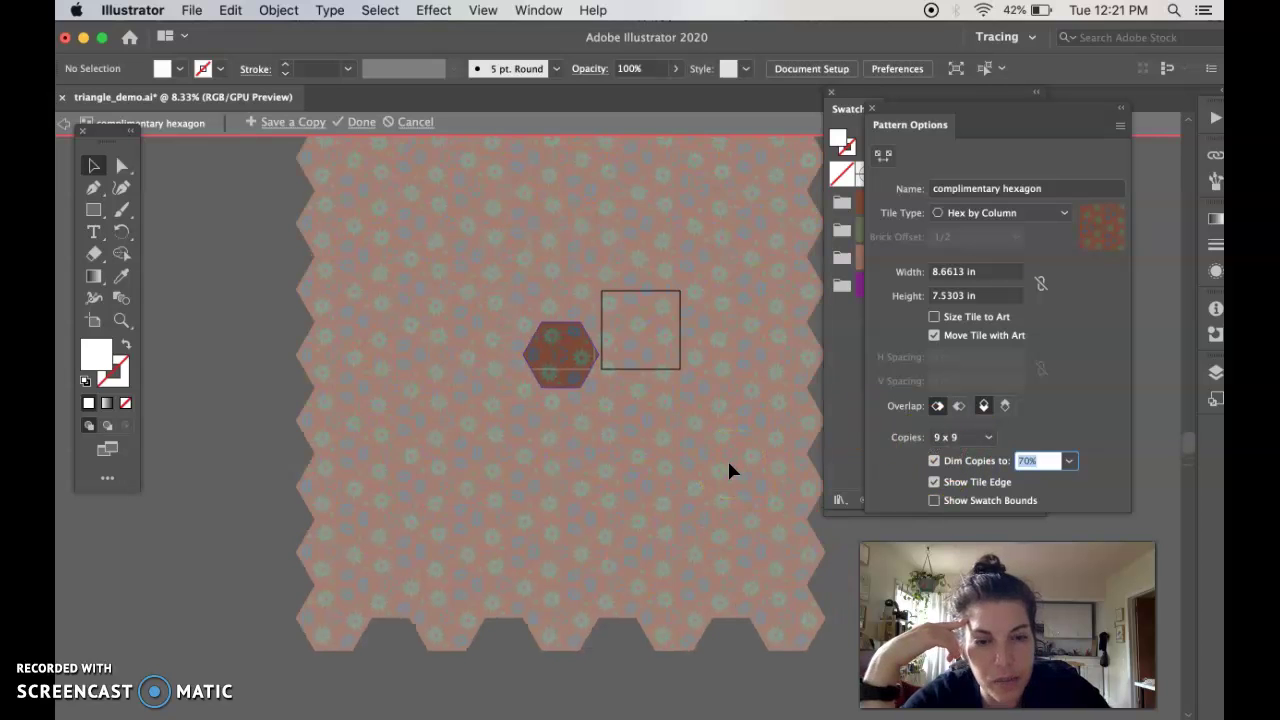
key(super+equal)
key(super+equal)
Try the Right in Front and Bottom in Front tile overlaps, and return to Left in Front and Top in Front
click(959, 405)
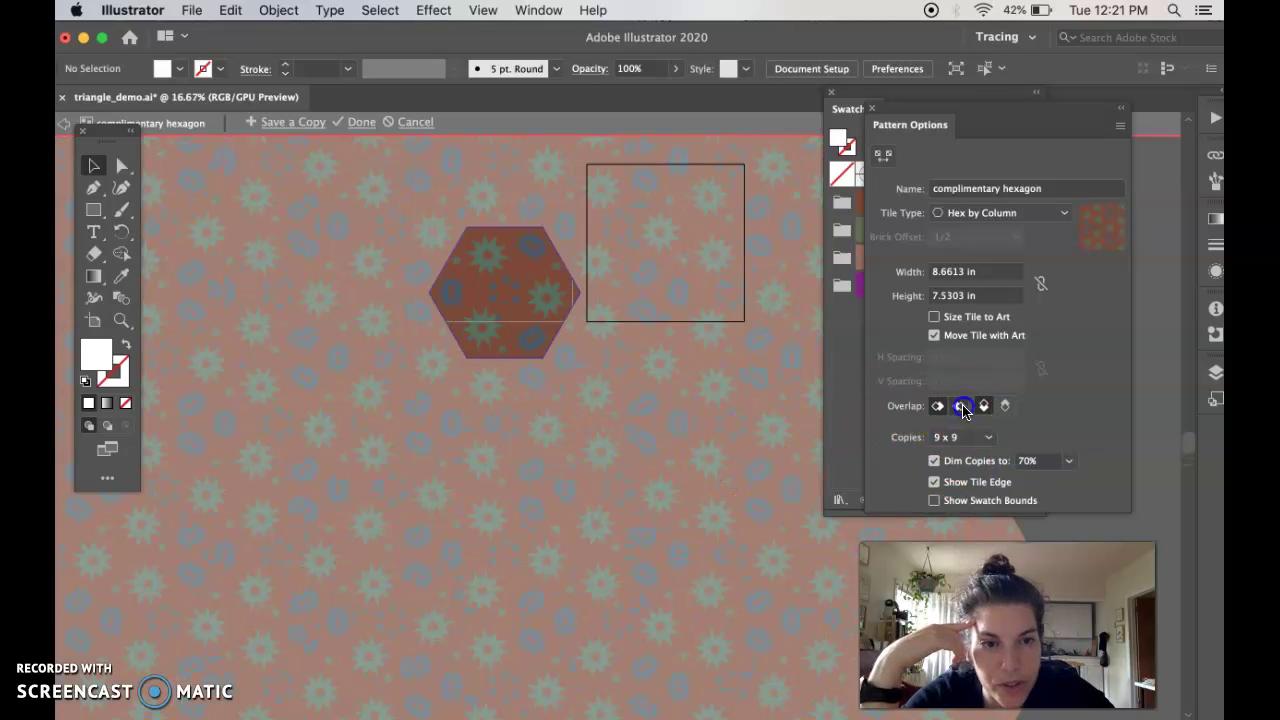
click(985, 406)
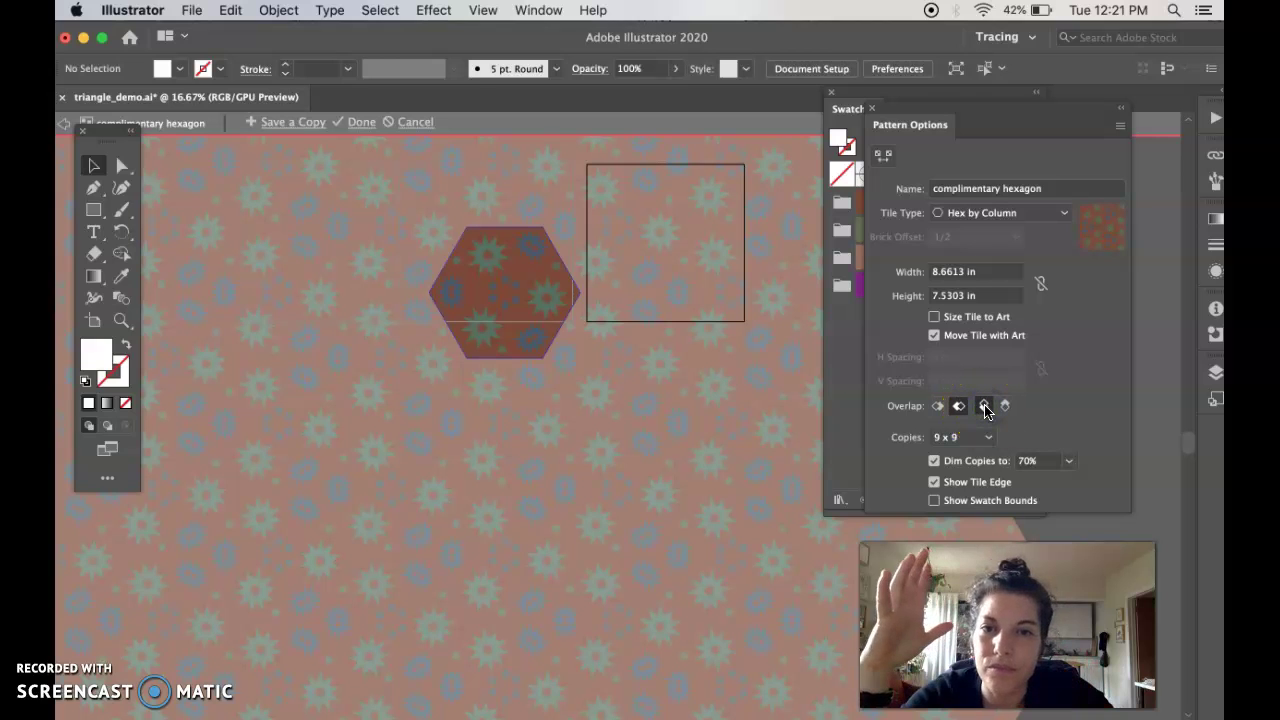
click(1005, 406)
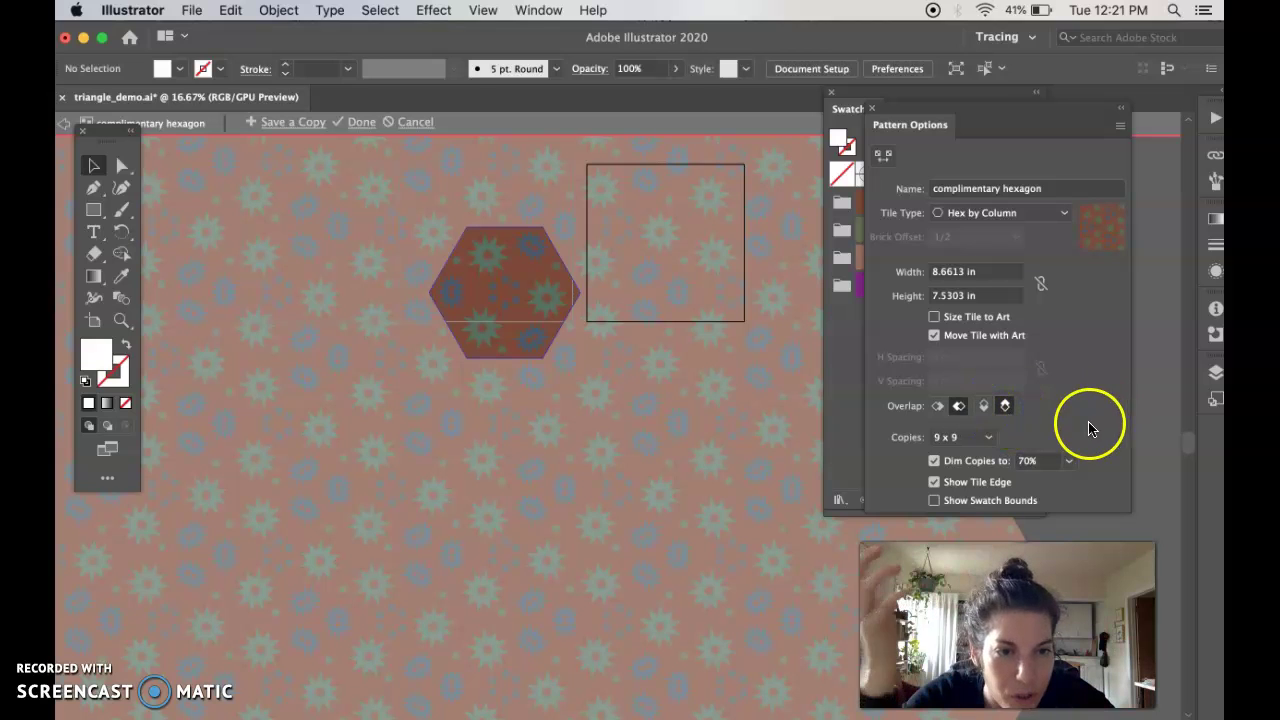
click(938, 406)
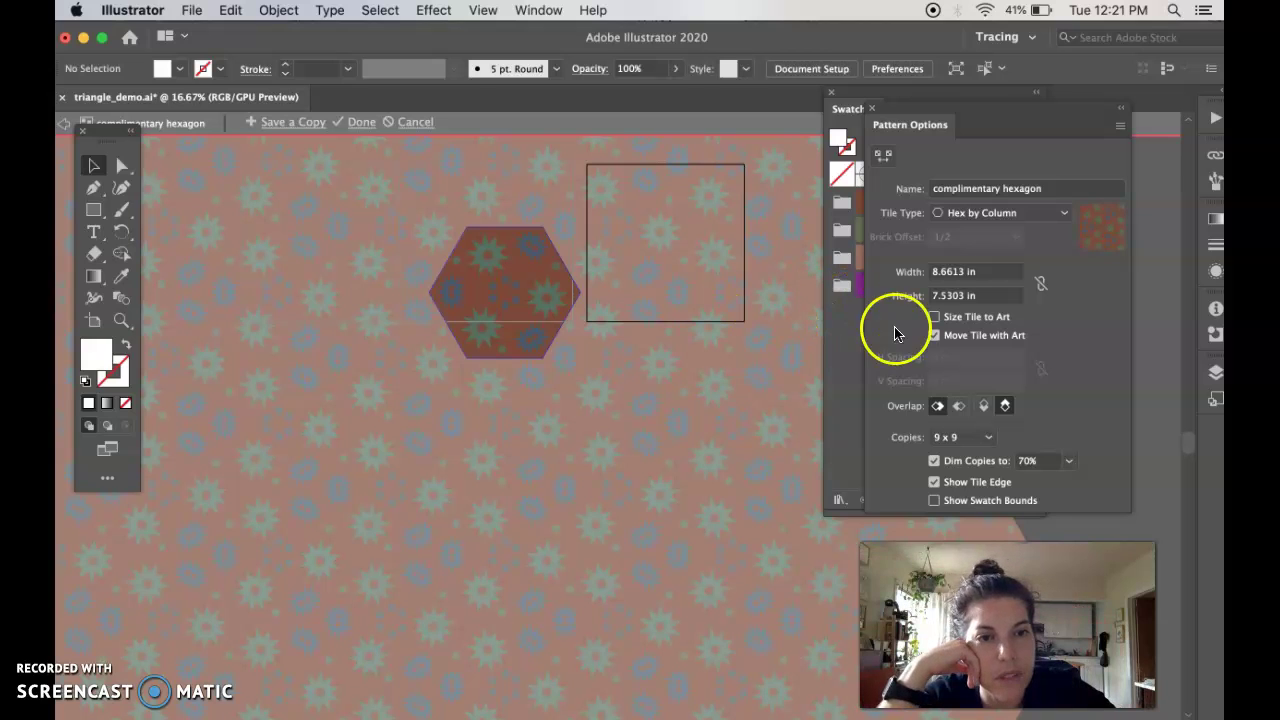
click(953, 365)
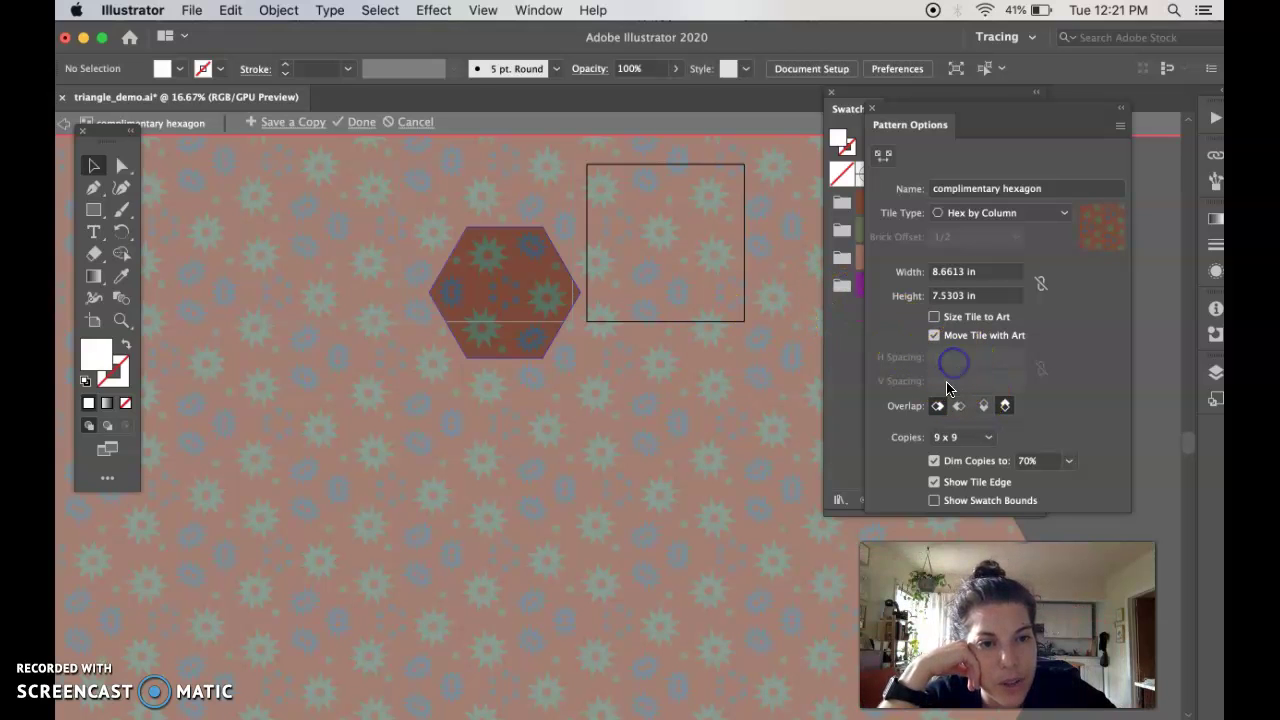
click(942, 403)
click(938, 405)
Turn off Move Tile with Art and turn on Size Tile to Art for the hexagon pattern
click(955, 337)
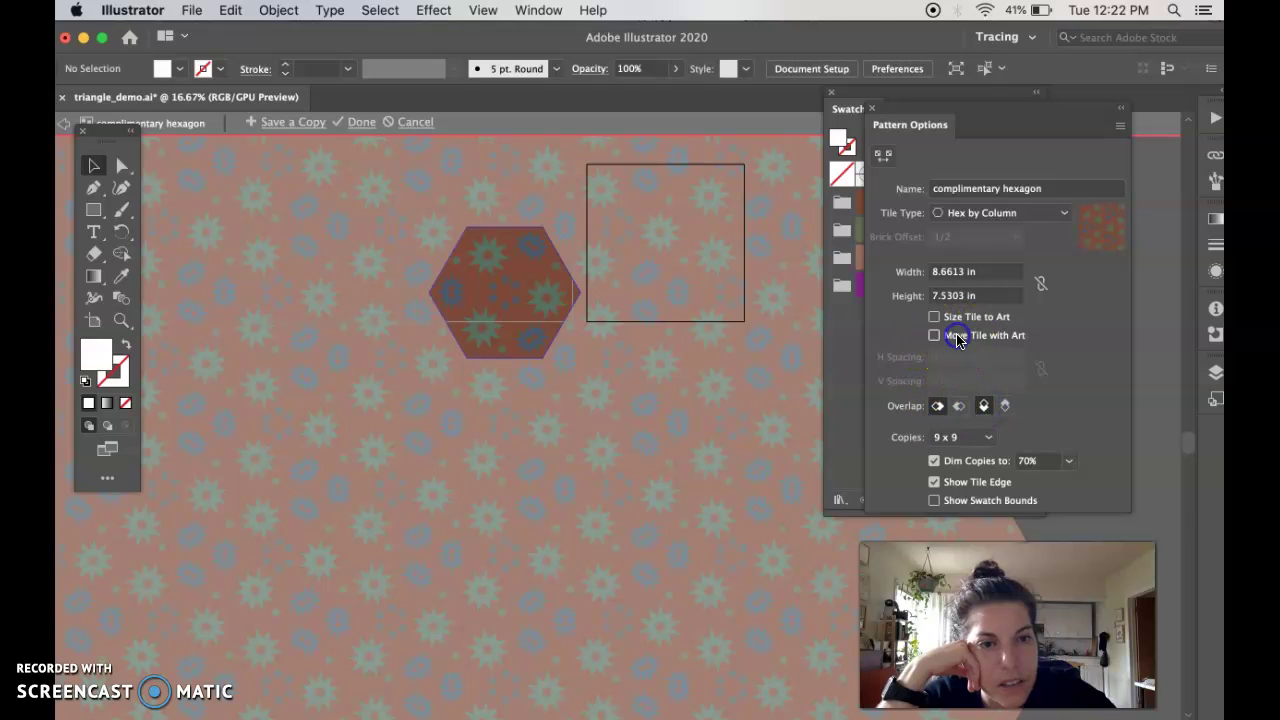
click(953, 318)
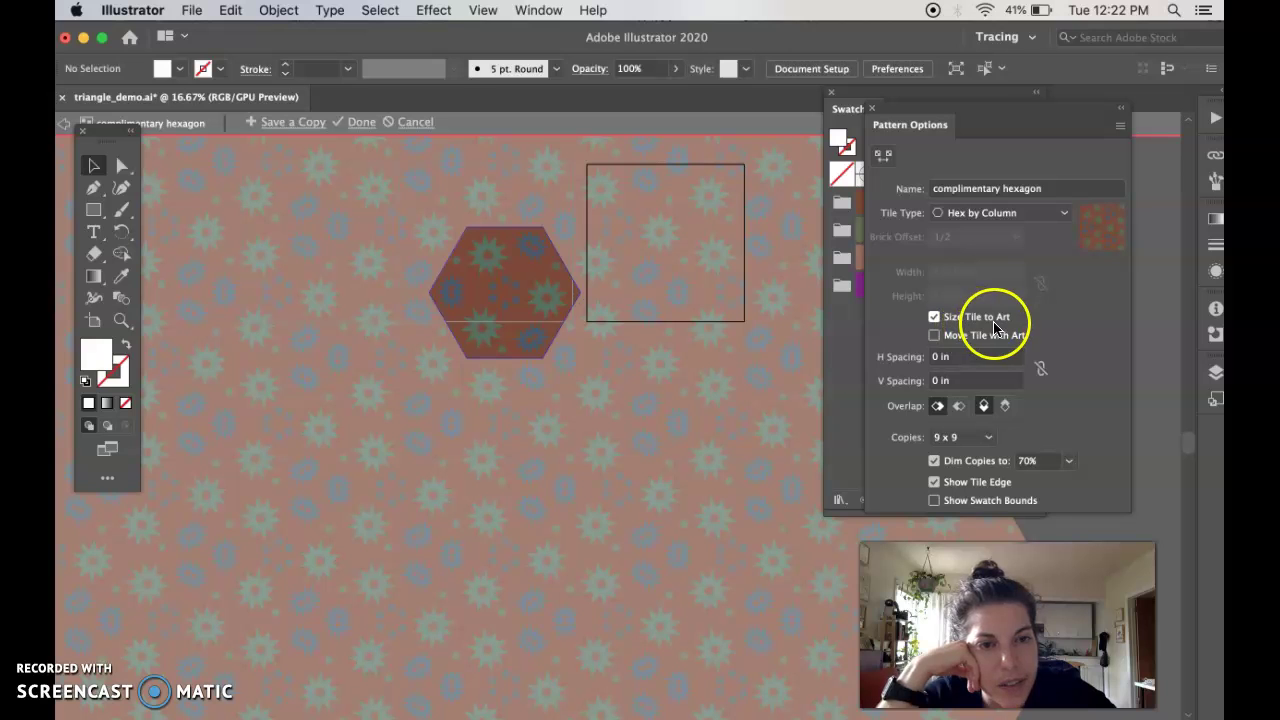
scroll(637, 378, up, 5)
scroll(637, 378, left, 2)
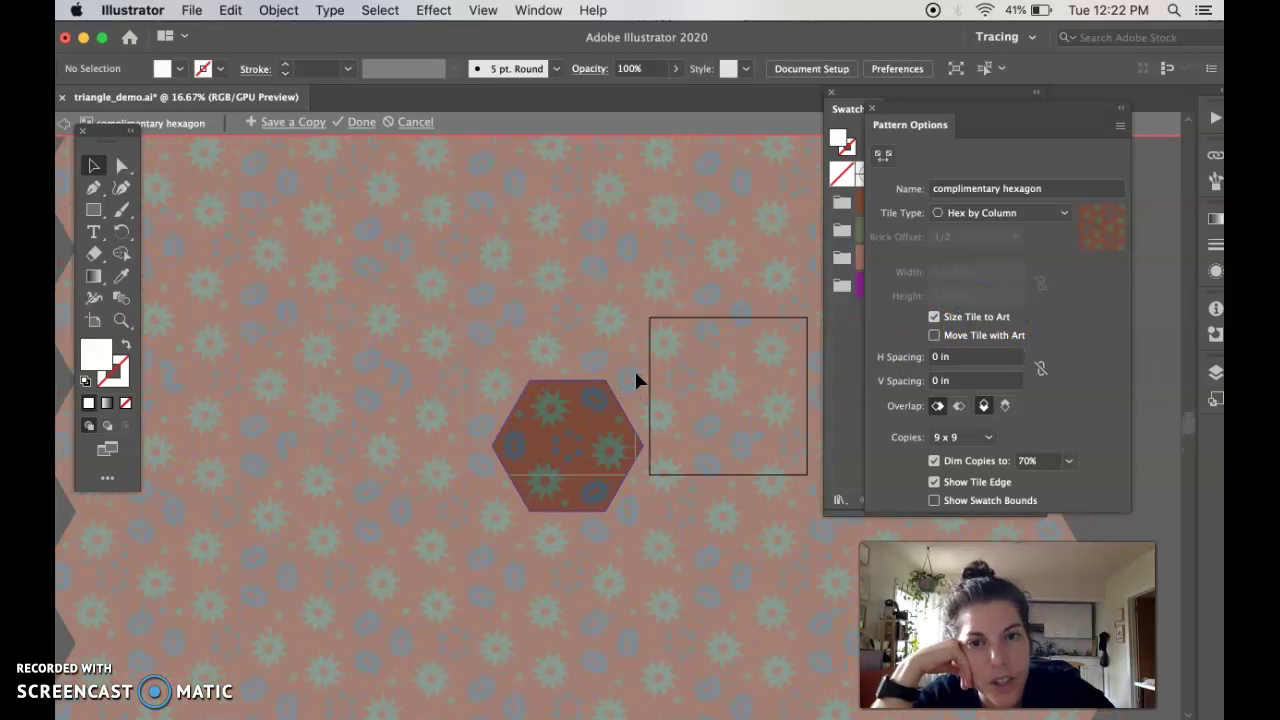
Try a horizontal tile spacing of -1, restore it to 0 in, and turn off the dimming of copies
click(948, 357)
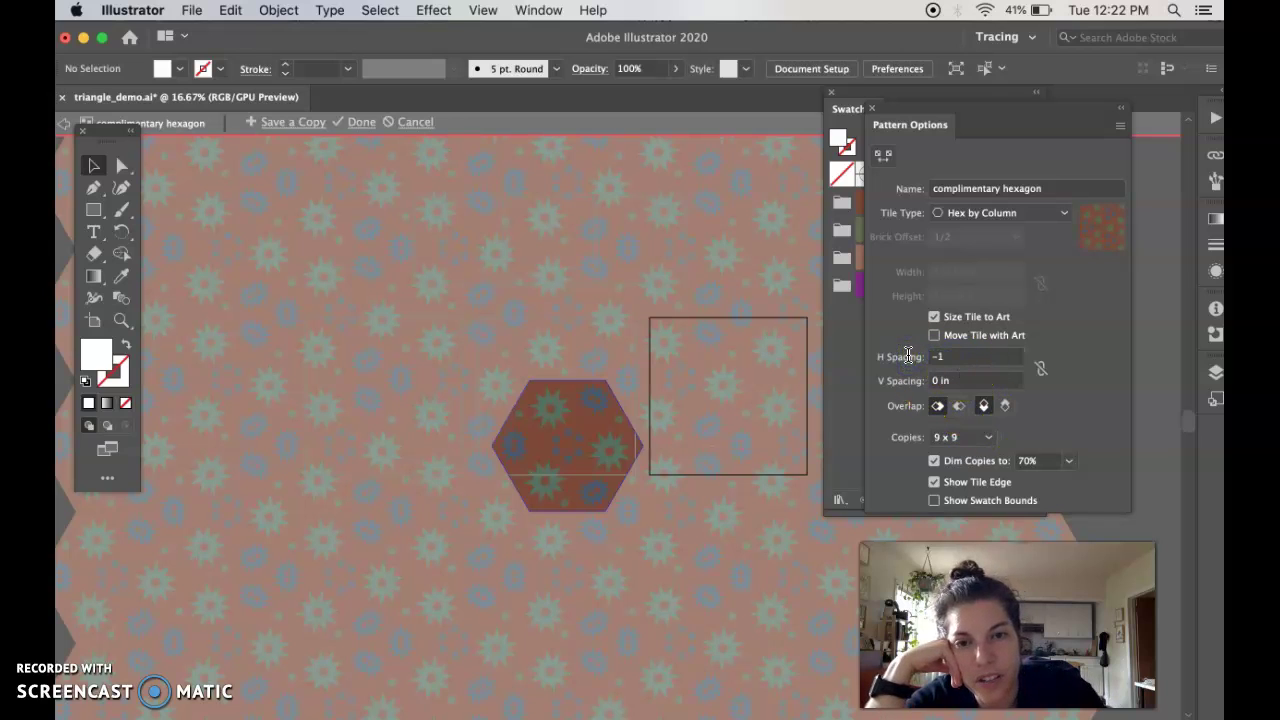
click(964, 379)
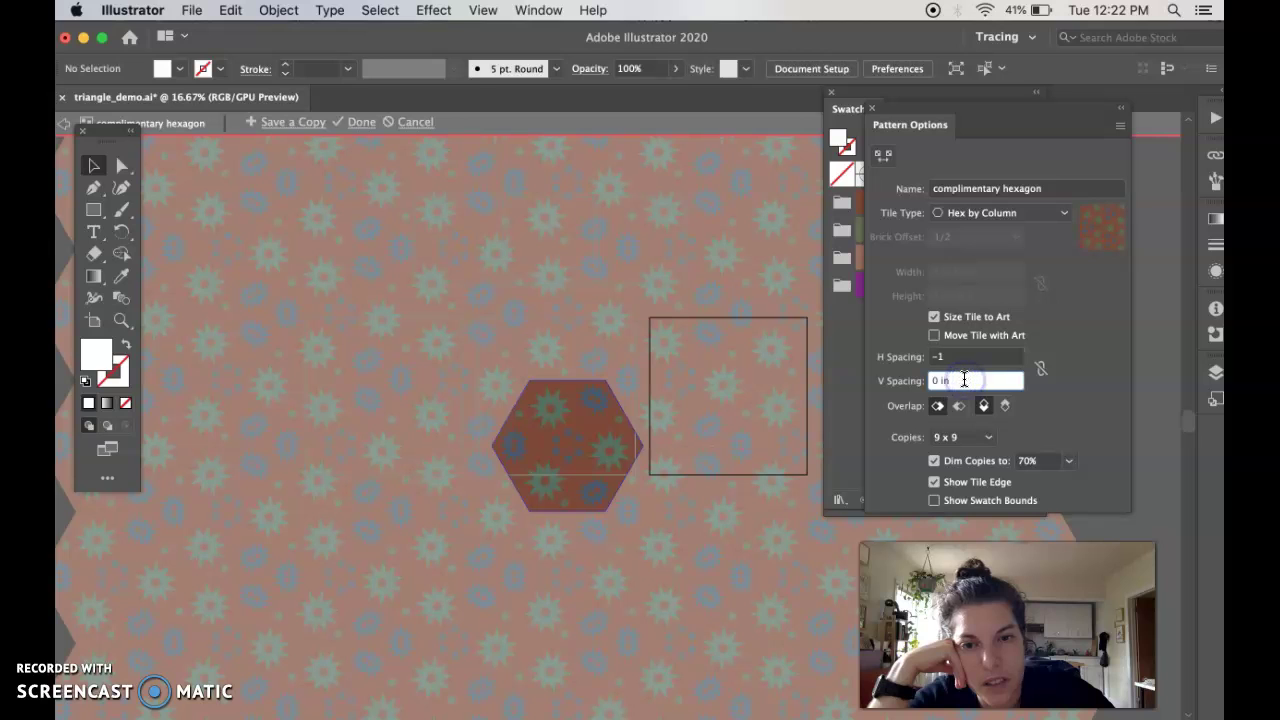
click(950, 460)
click(957, 406)
click(973, 354)
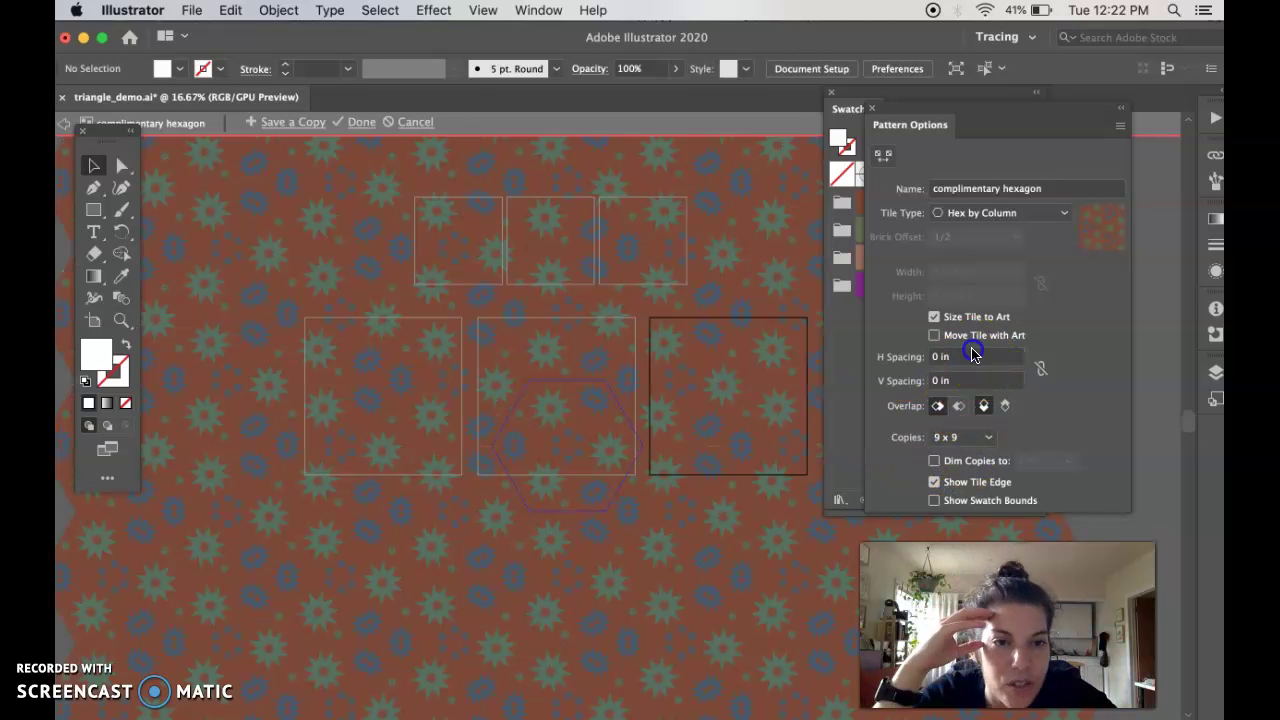
Set the horizontal tile spacing to -1 in and examine how the hexagon tiles overlap
click(971, 357)
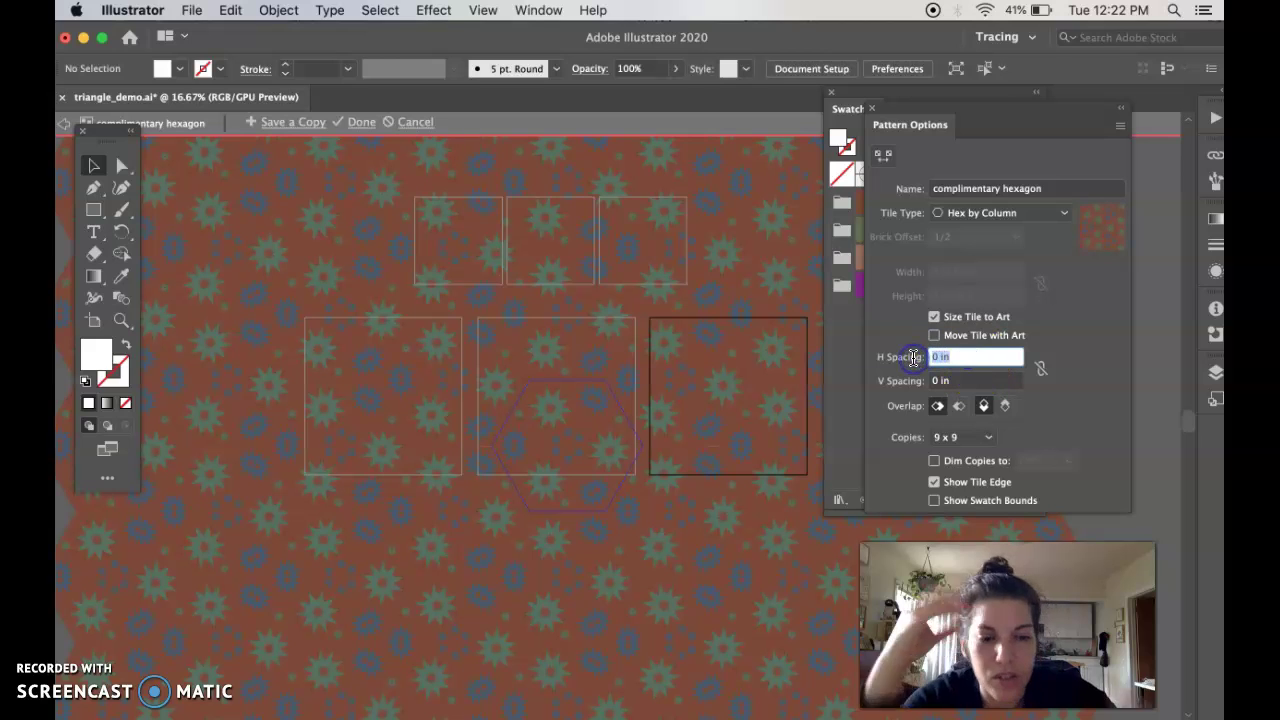
text(-1)
click(955, 378)
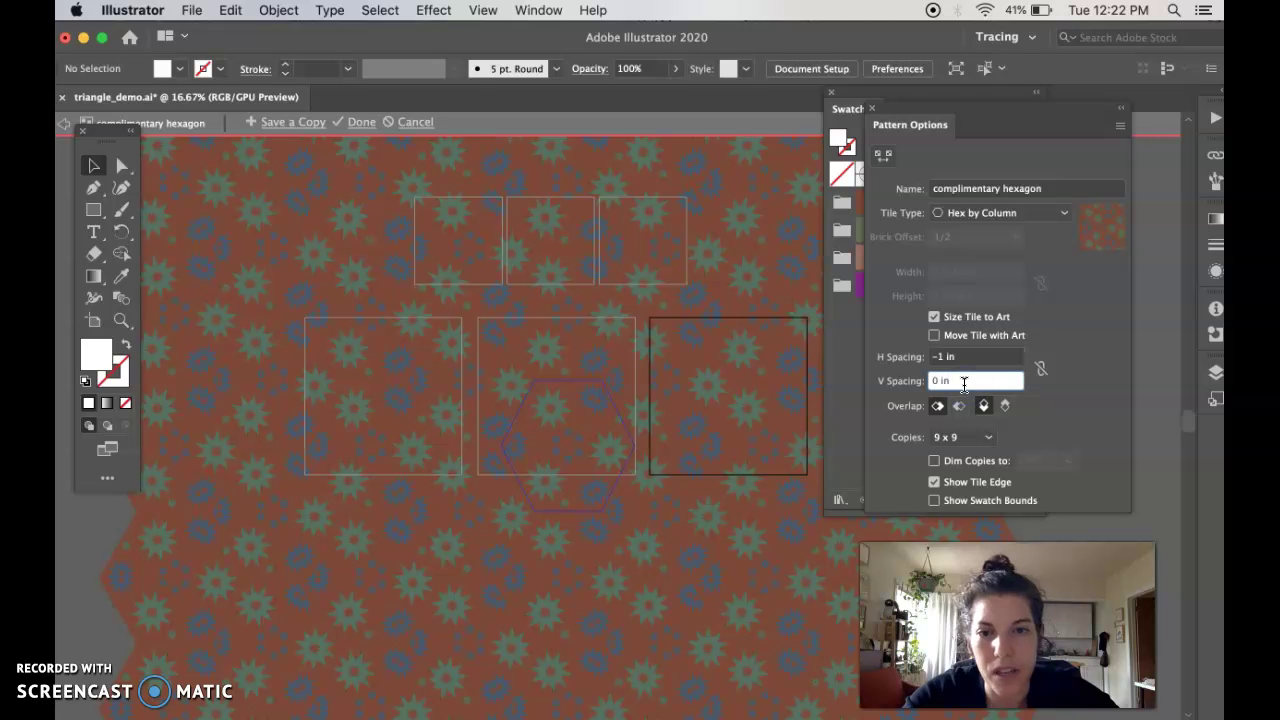
click(623, 248)
click(623, 248)
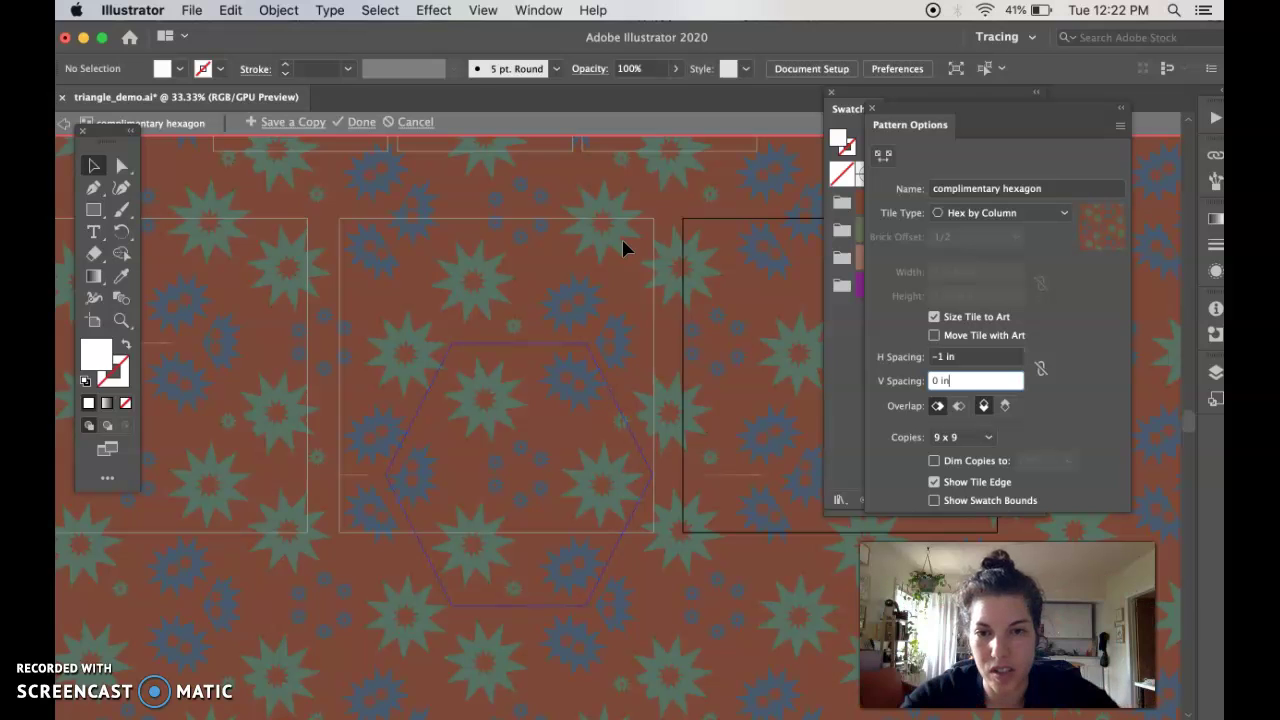
scroll(537, 298, down, 6)
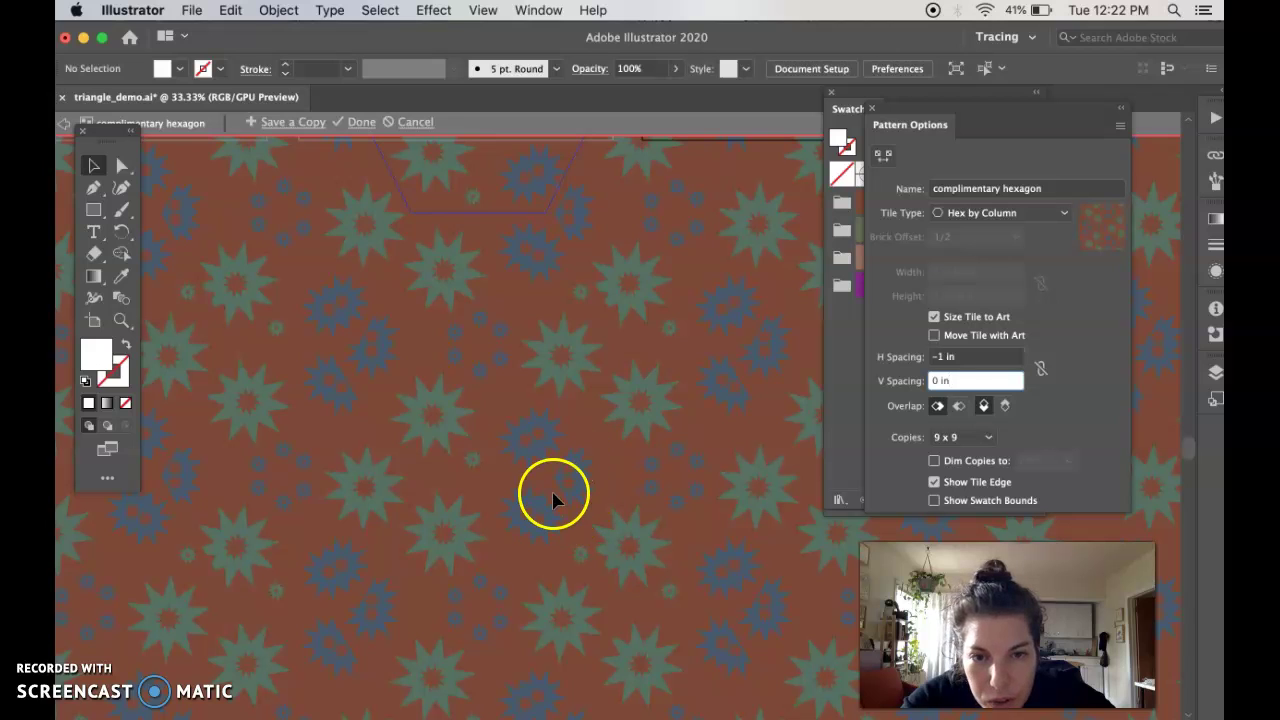
Set the horizontal tile spacing to 4 in to separate the hexagon columns
click(960, 380)
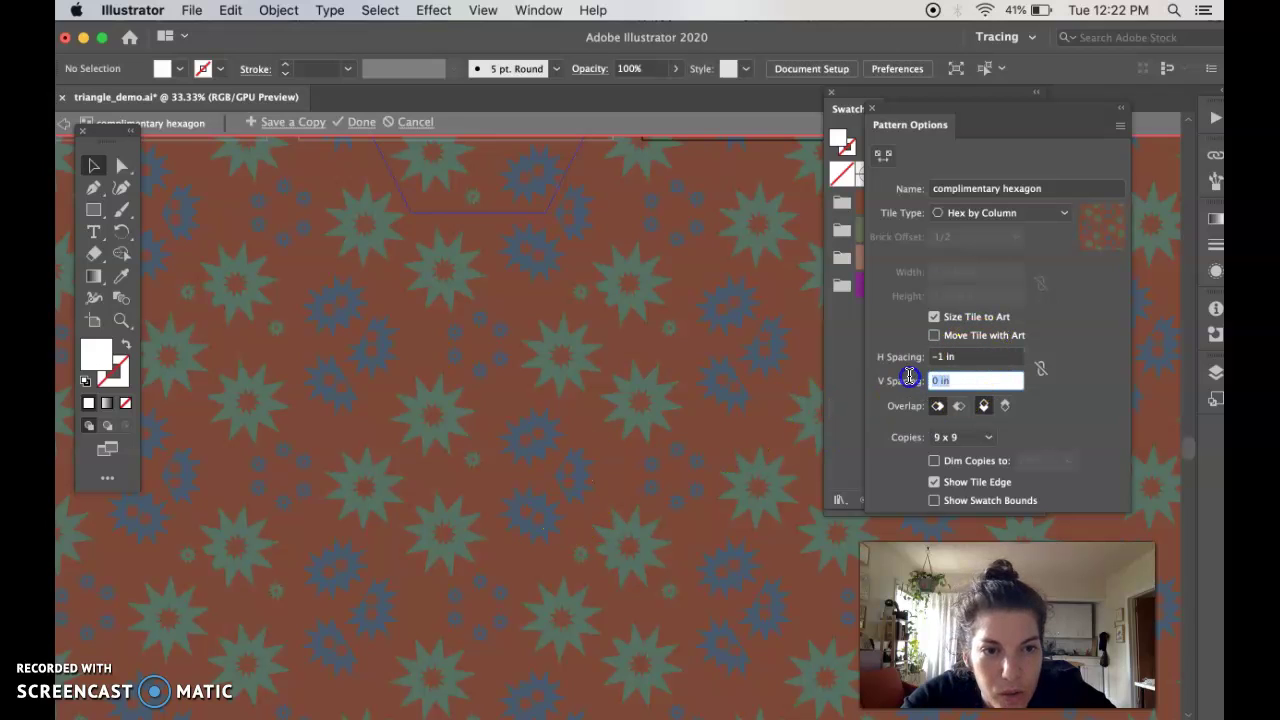
click(945, 357)
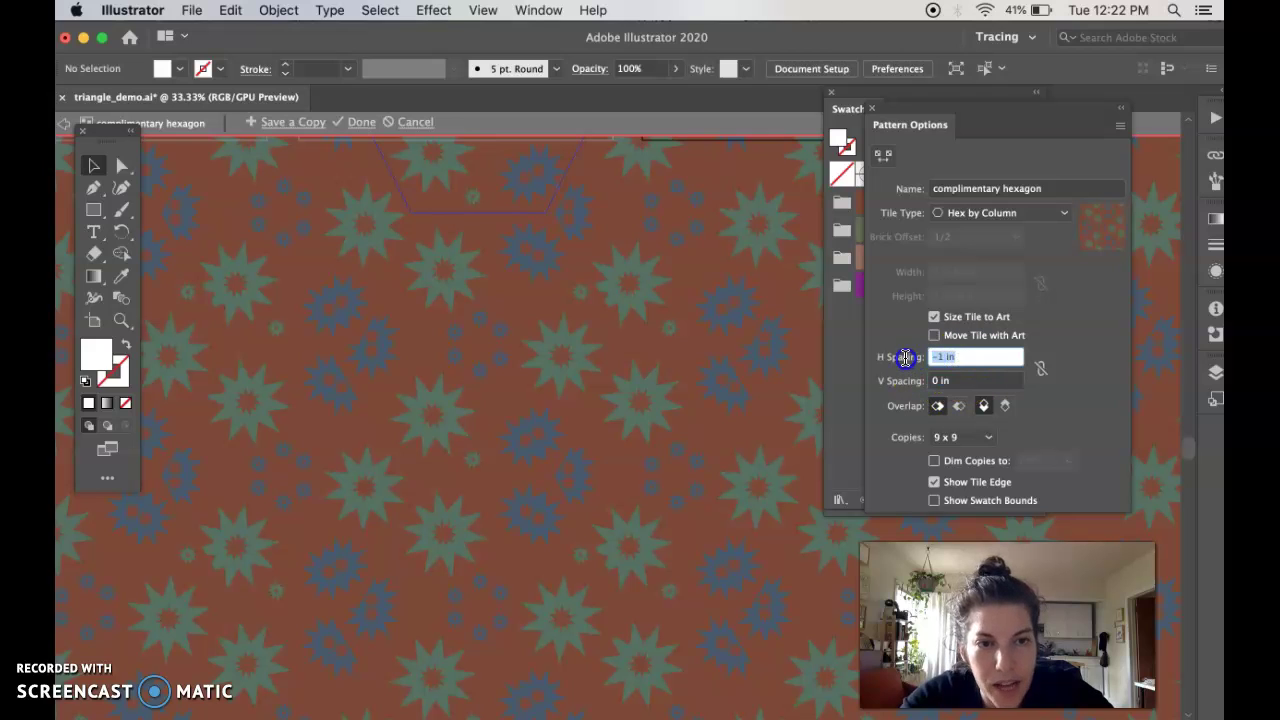
text(4)
click(975, 384)
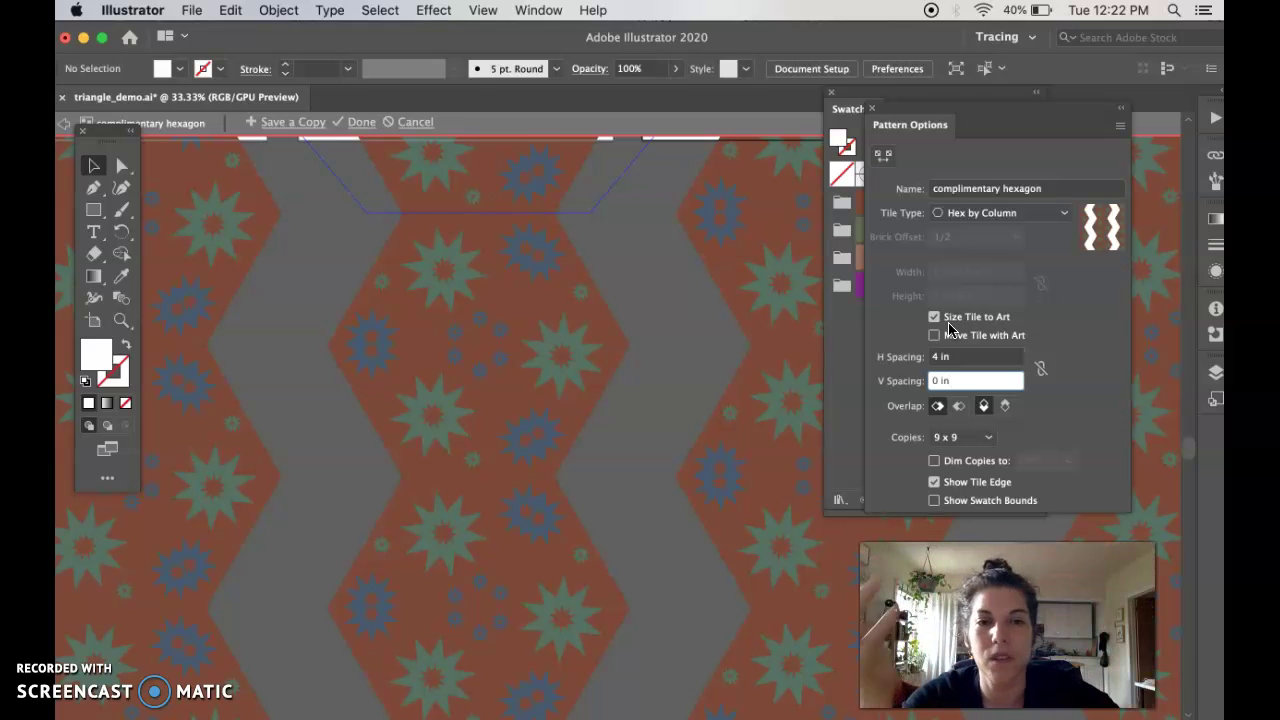
Set the horizontal tile spacing back to 0 in and view more of the pattern
click(951, 357)
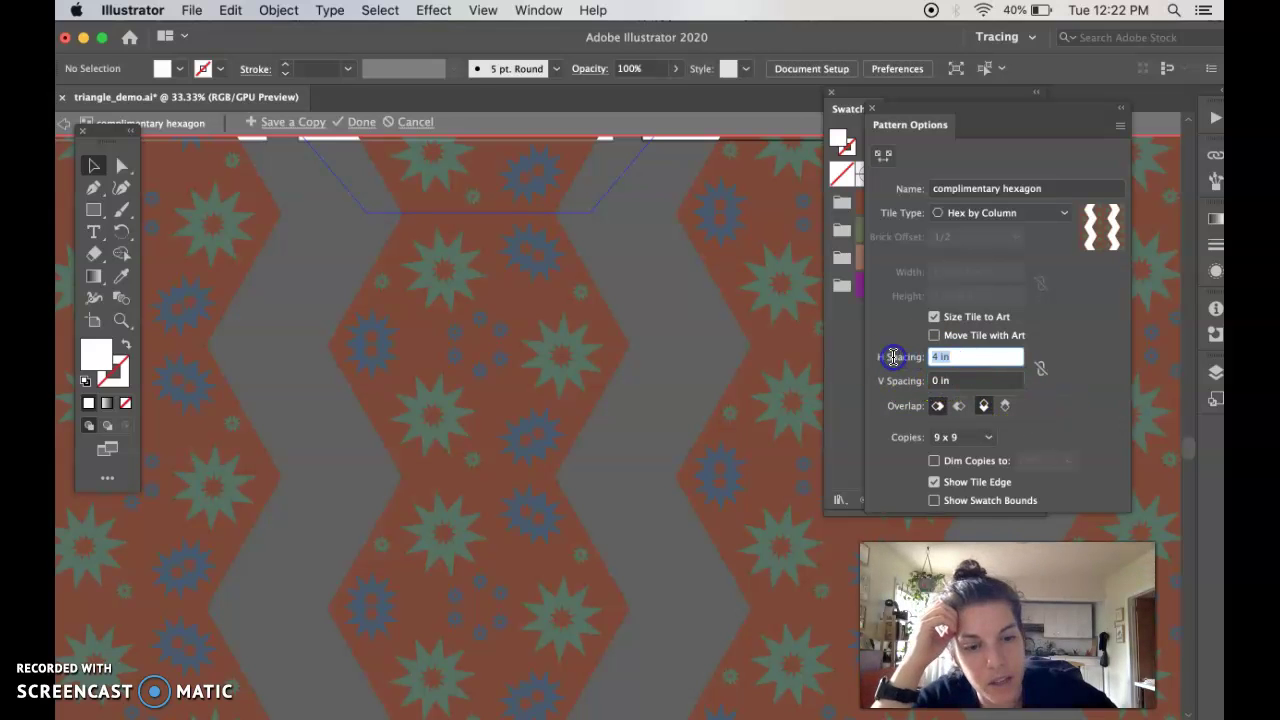
text(0)
click(945, 378)
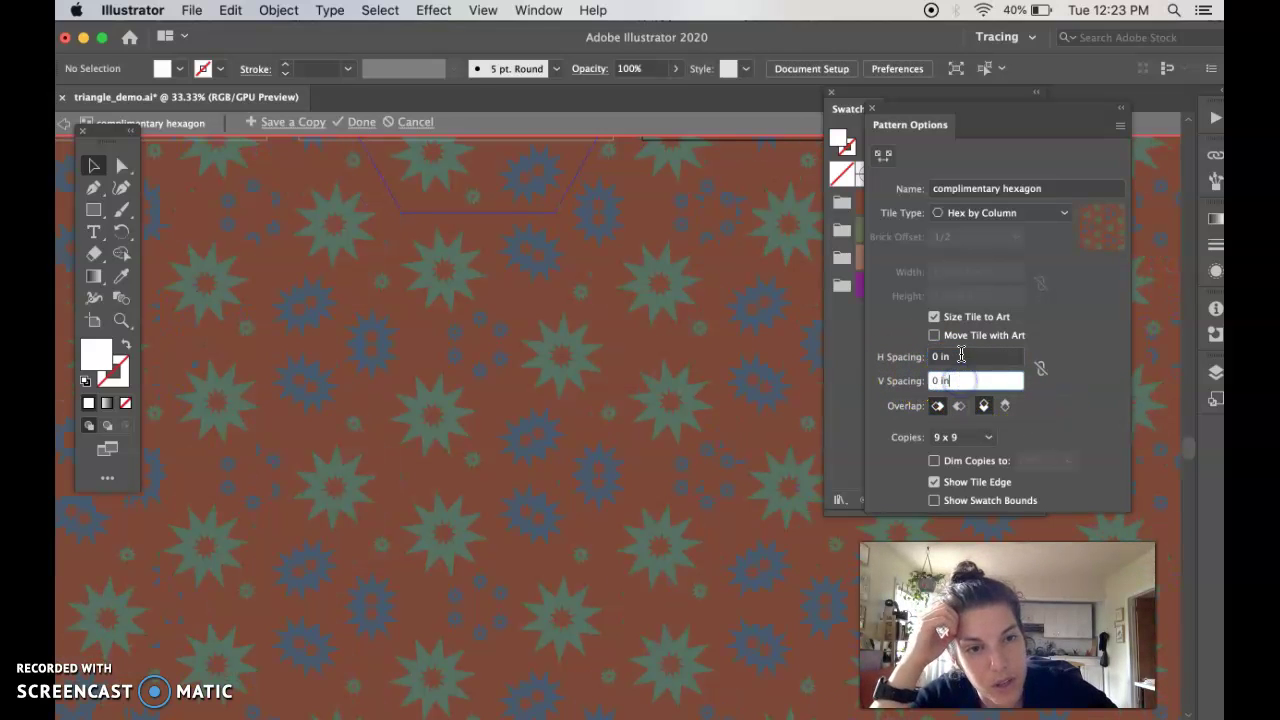
key(super+minus)
key(super+minus)
key(super+minus)
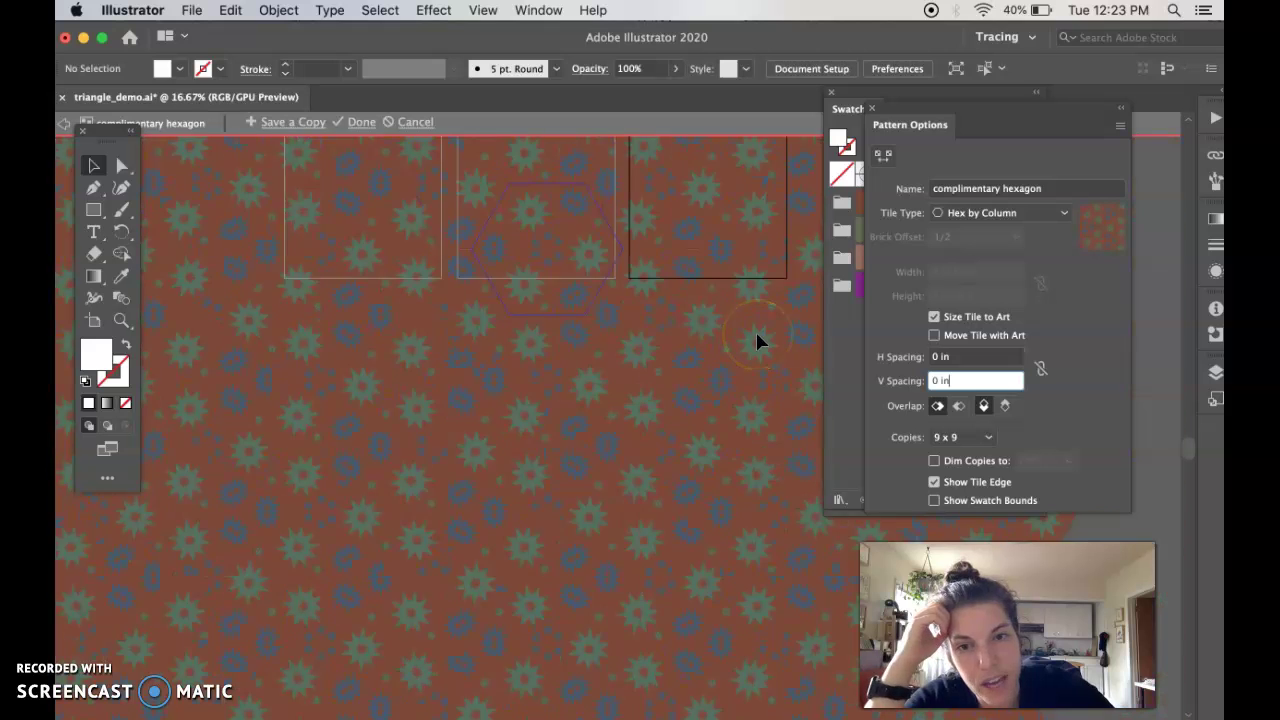
Review the whole hexagon repeat and finish the pattern editing to return to the artboards
scroll(614, 424, up, 5)
scroll(614, 424, right, 2)
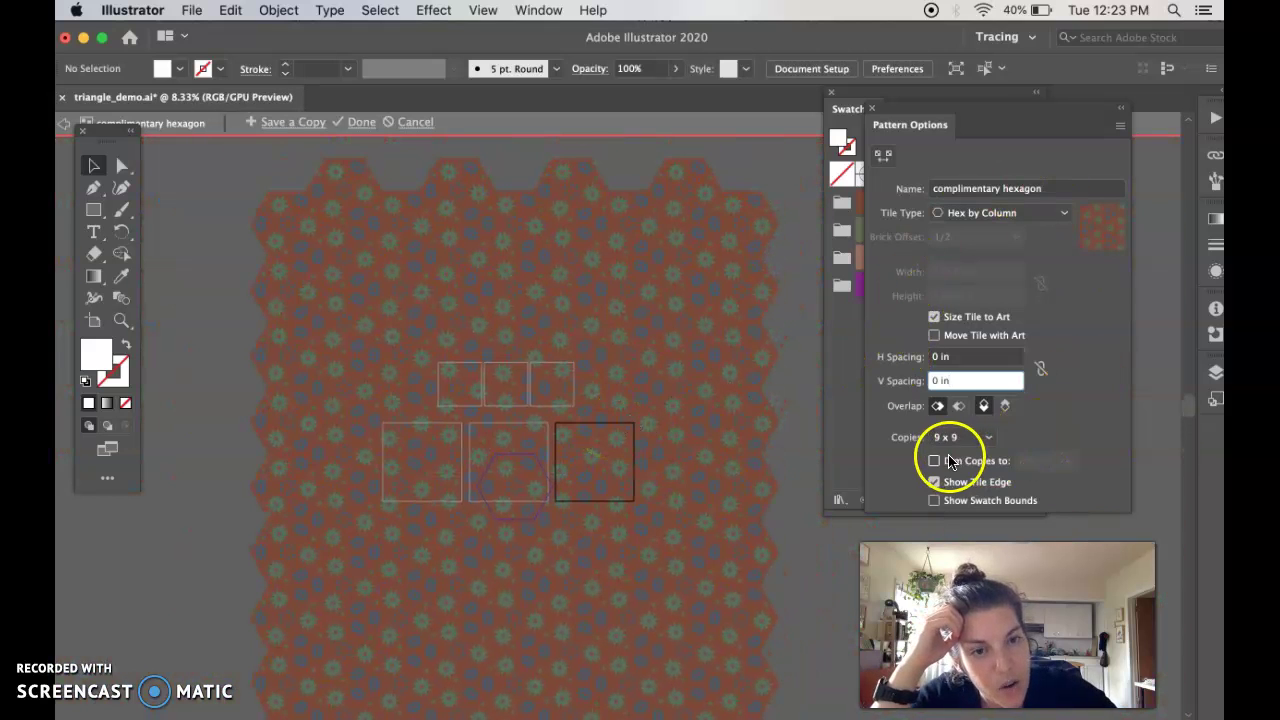
drag(934, 129, 808, 186)
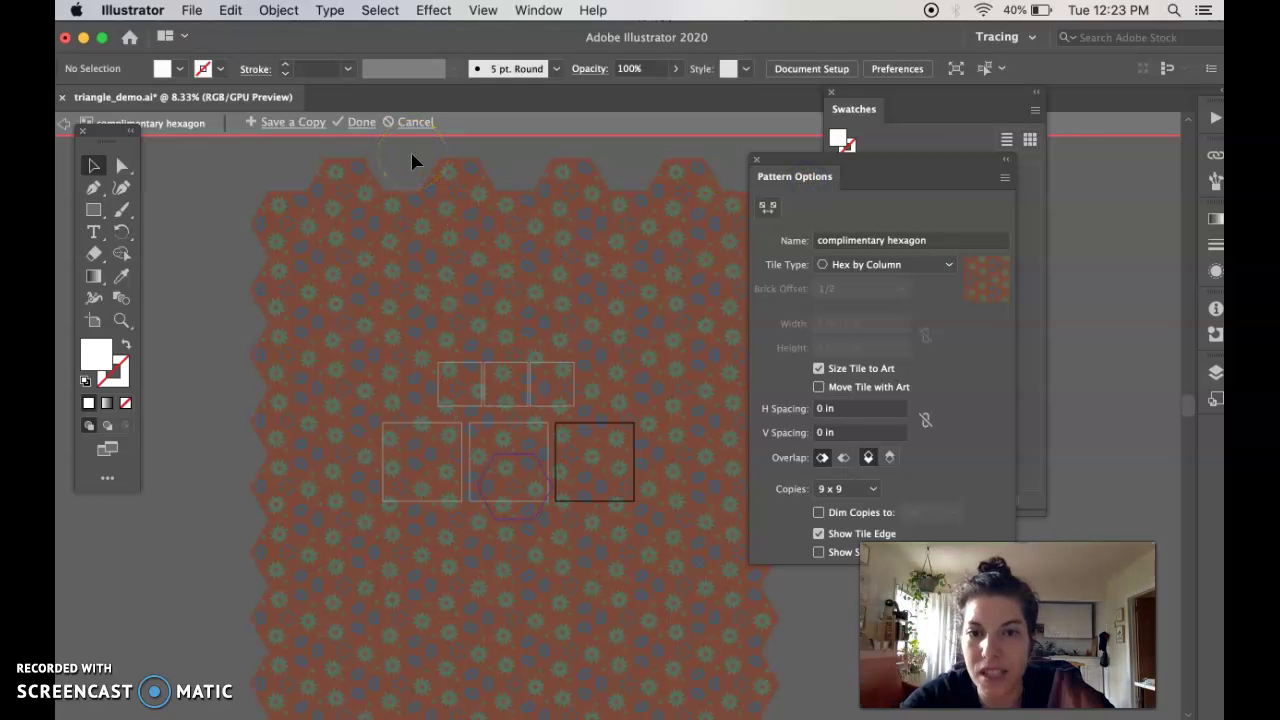
click(360, 122)
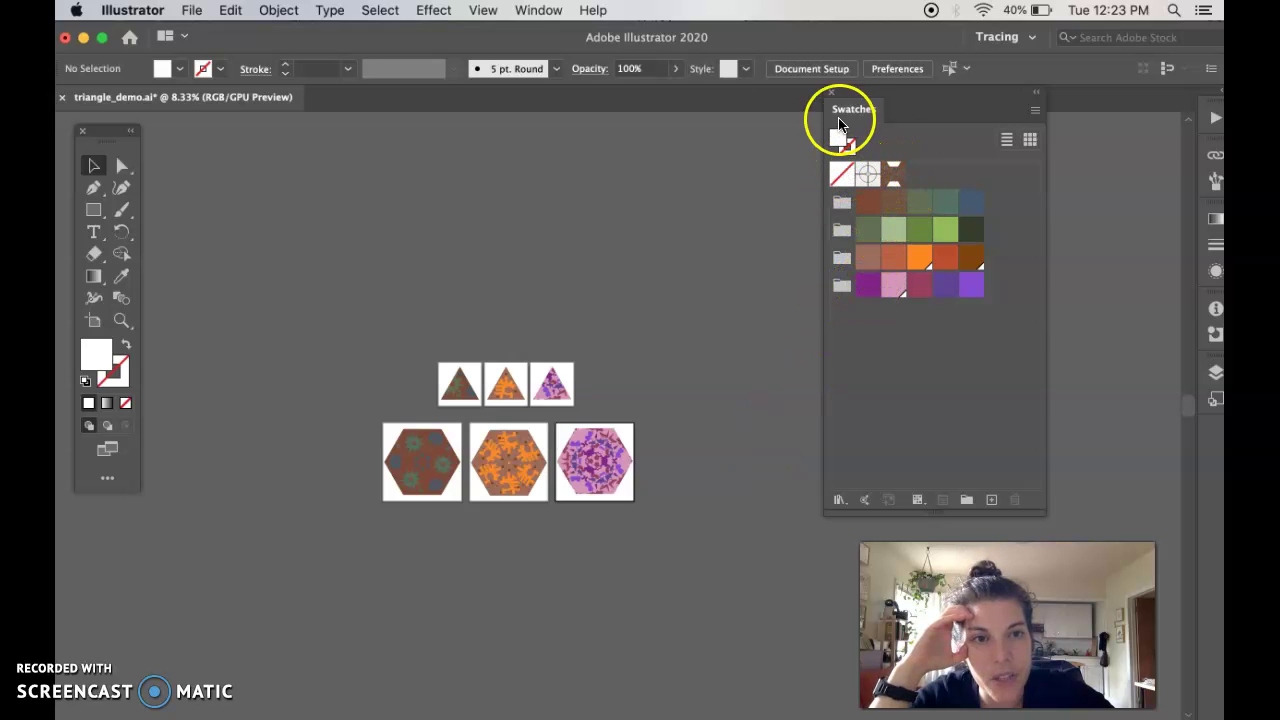
Close the Swatches panel, bring it back and place it closer to the artboards
click(832, 91)
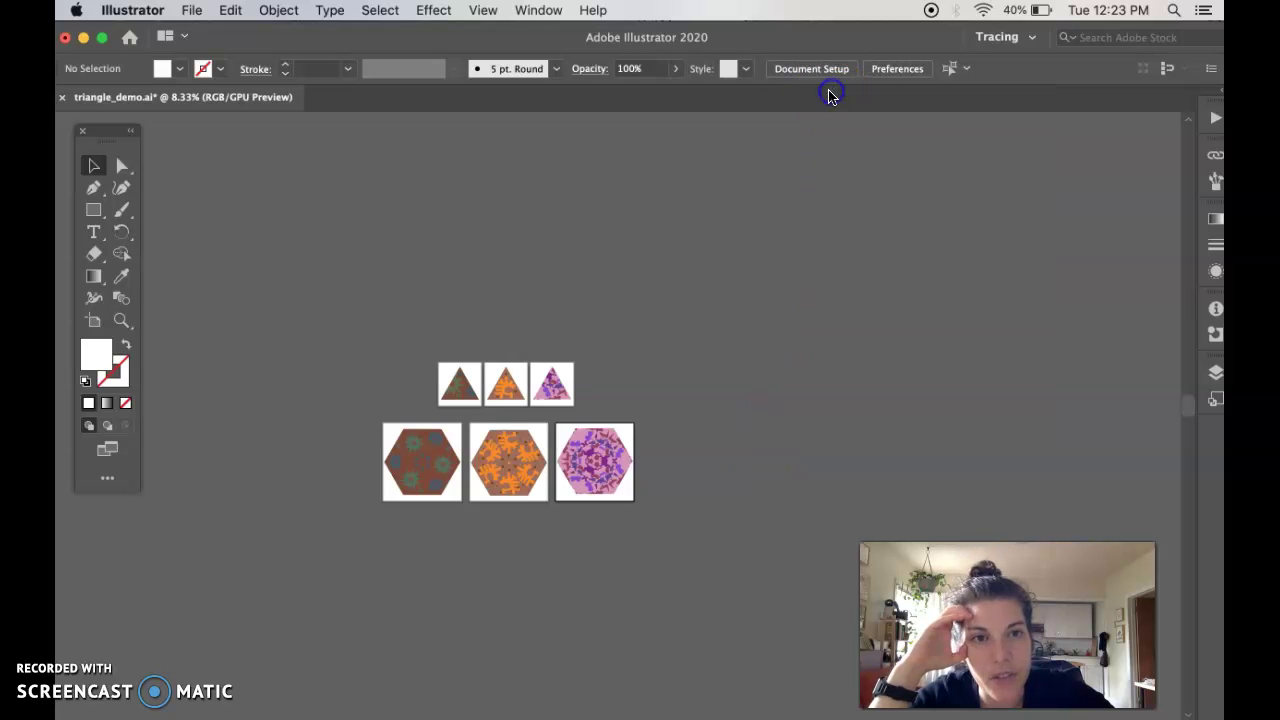
click(539, 10)
scroll(534, 643, down, 5)
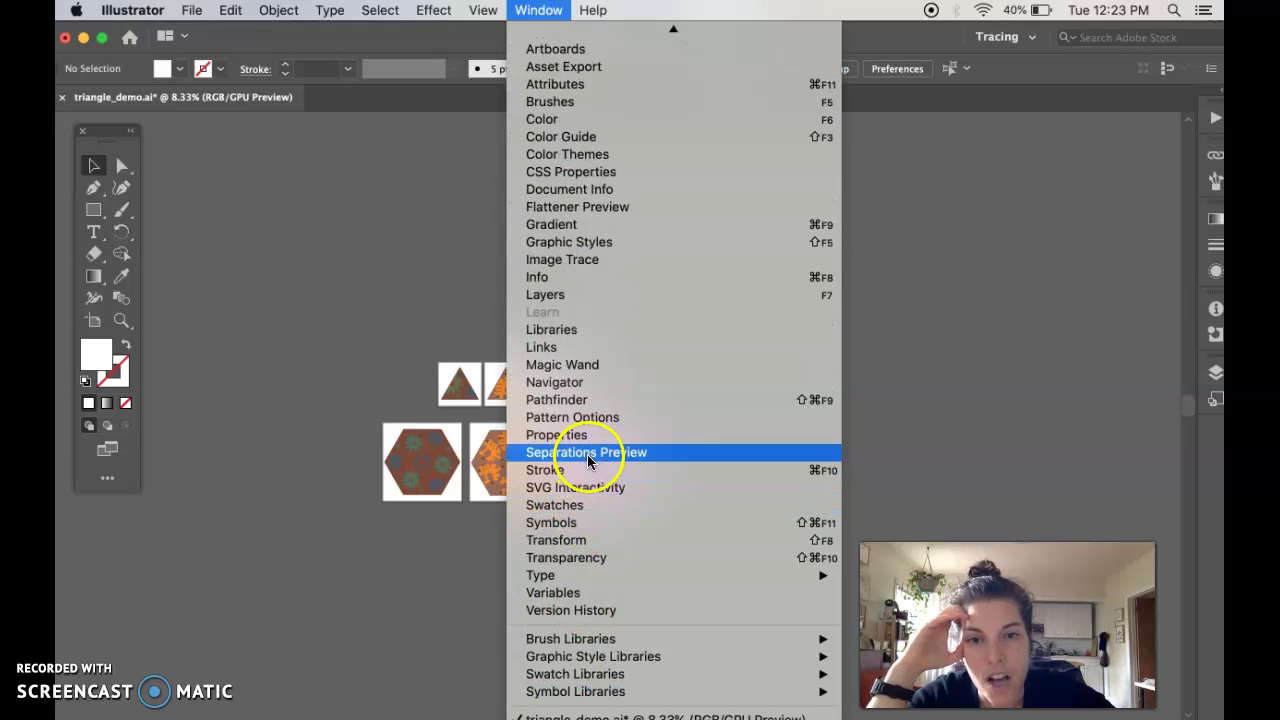
click(584, 505)
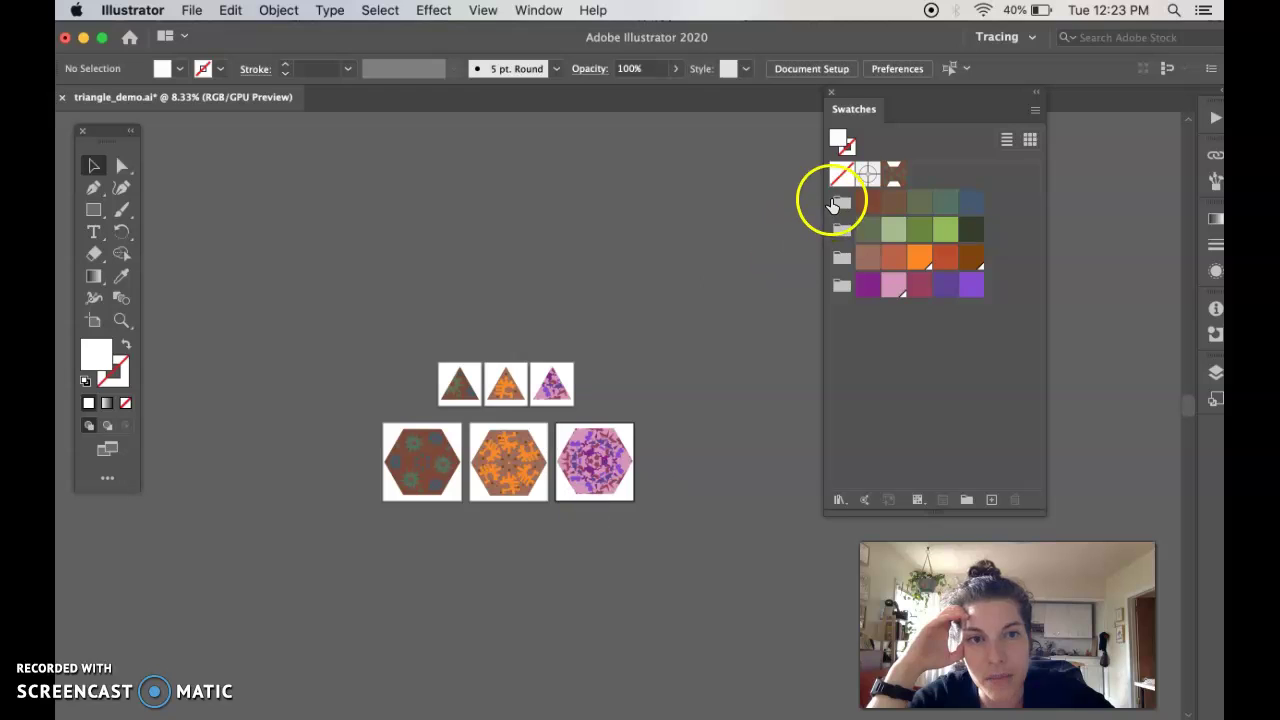
drag(860, 109, 732, 123)
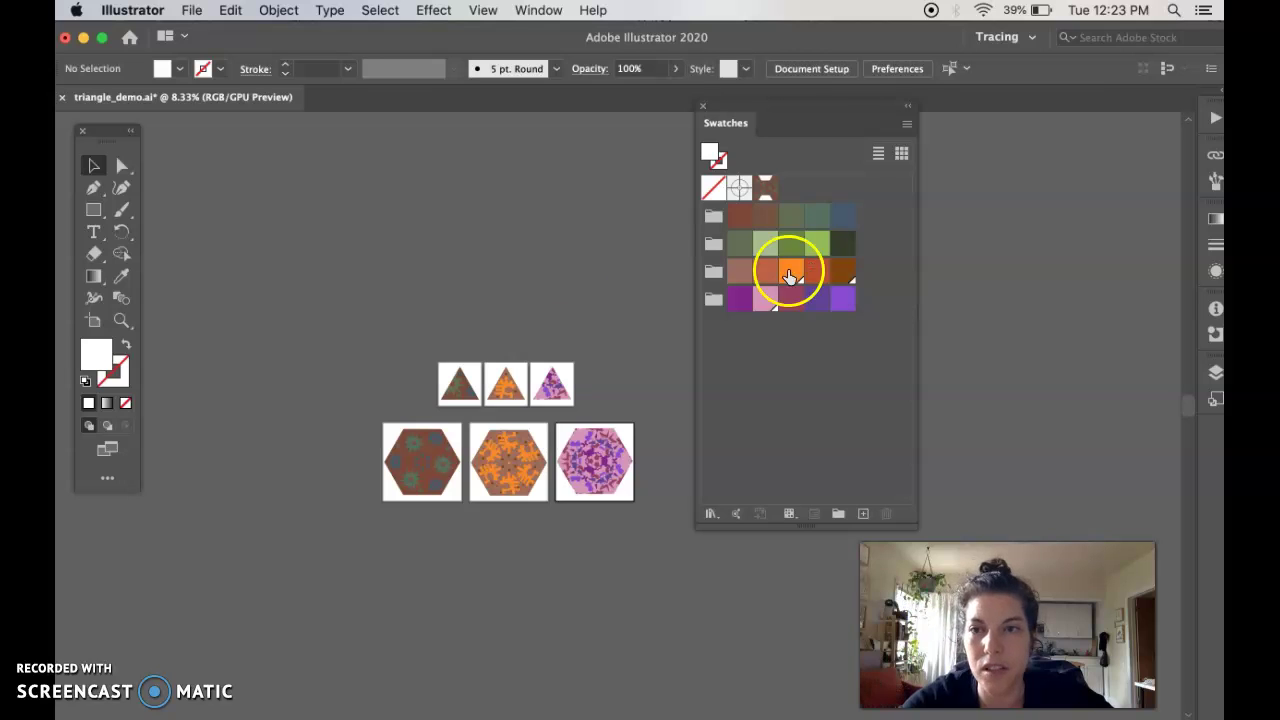
Draw a near-circular ellipse about 54.6 by 53.8 in with the Ellipse tool on the empty canvas beside the artboards
click(95, 212)
drag(95, 214, 166, 236)
scroll(289, 463, left, 5)
scroll(289, 463, up, 1)
scroll(290, 464, left, 5)
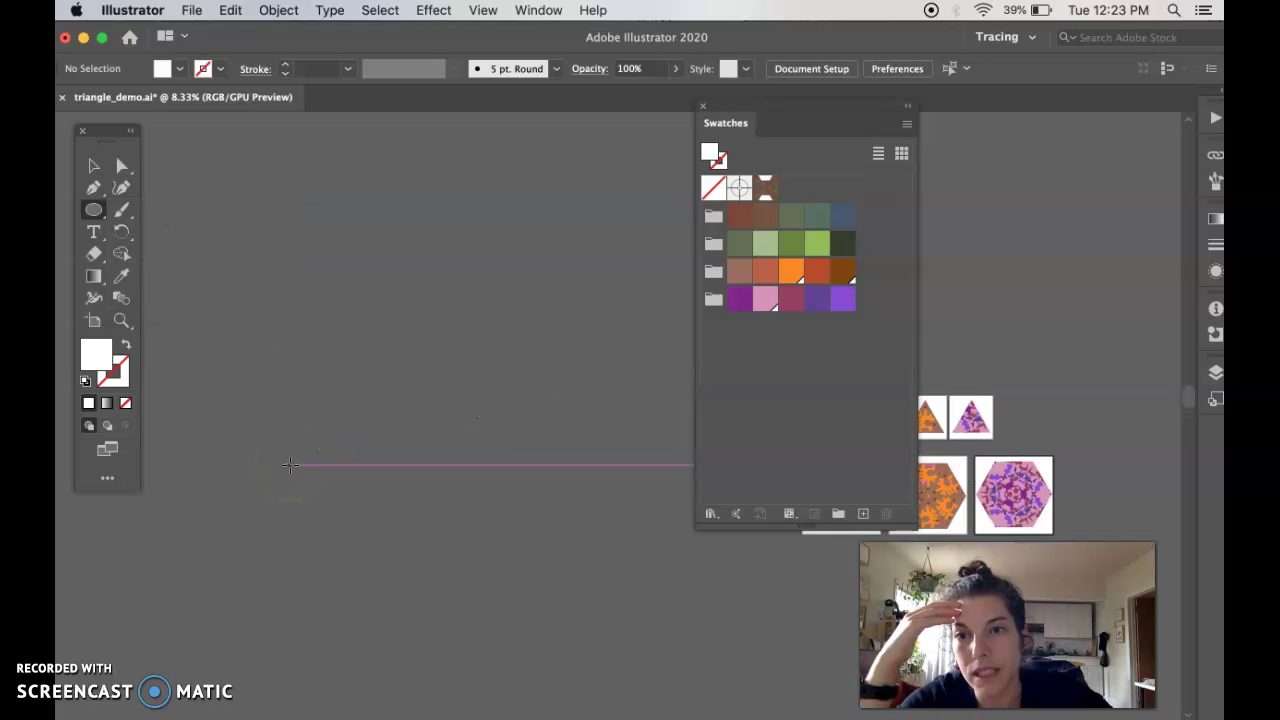
drag(194, 191, 670, 661)
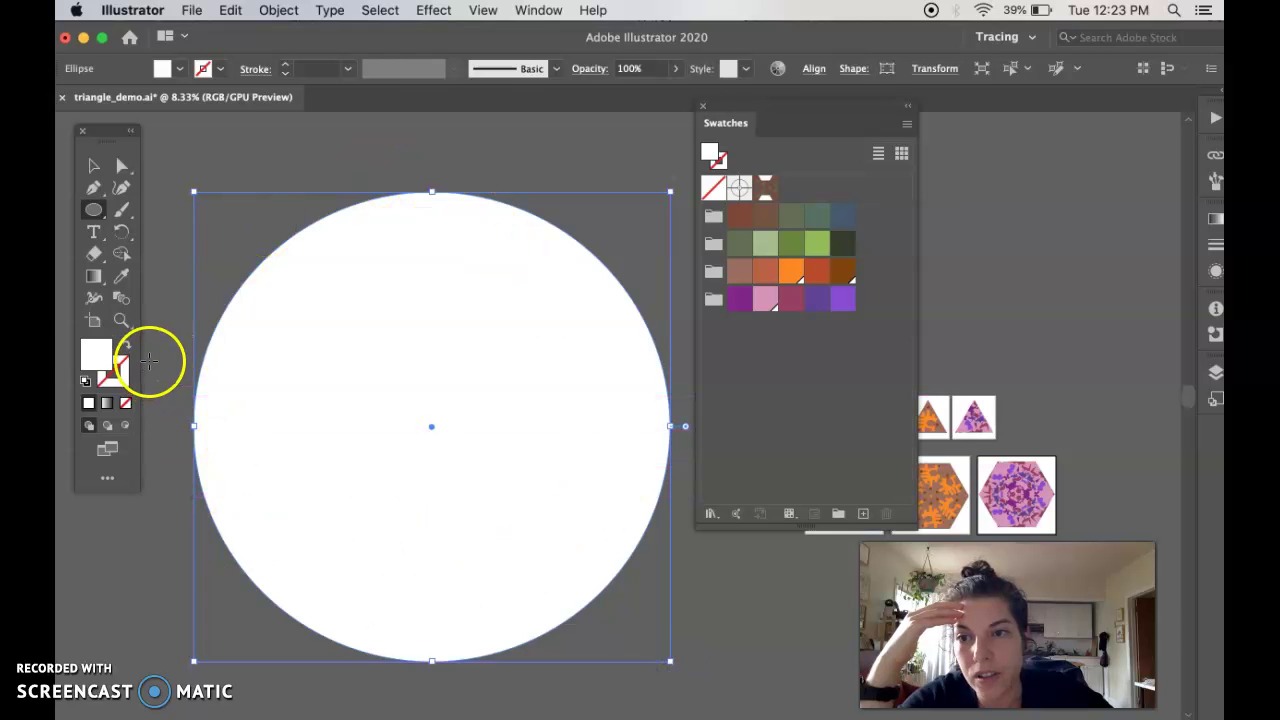
Try several solid orange and green swatches on the circle, ending with the hexagon pattern swatch as its fill
click(765, 271)
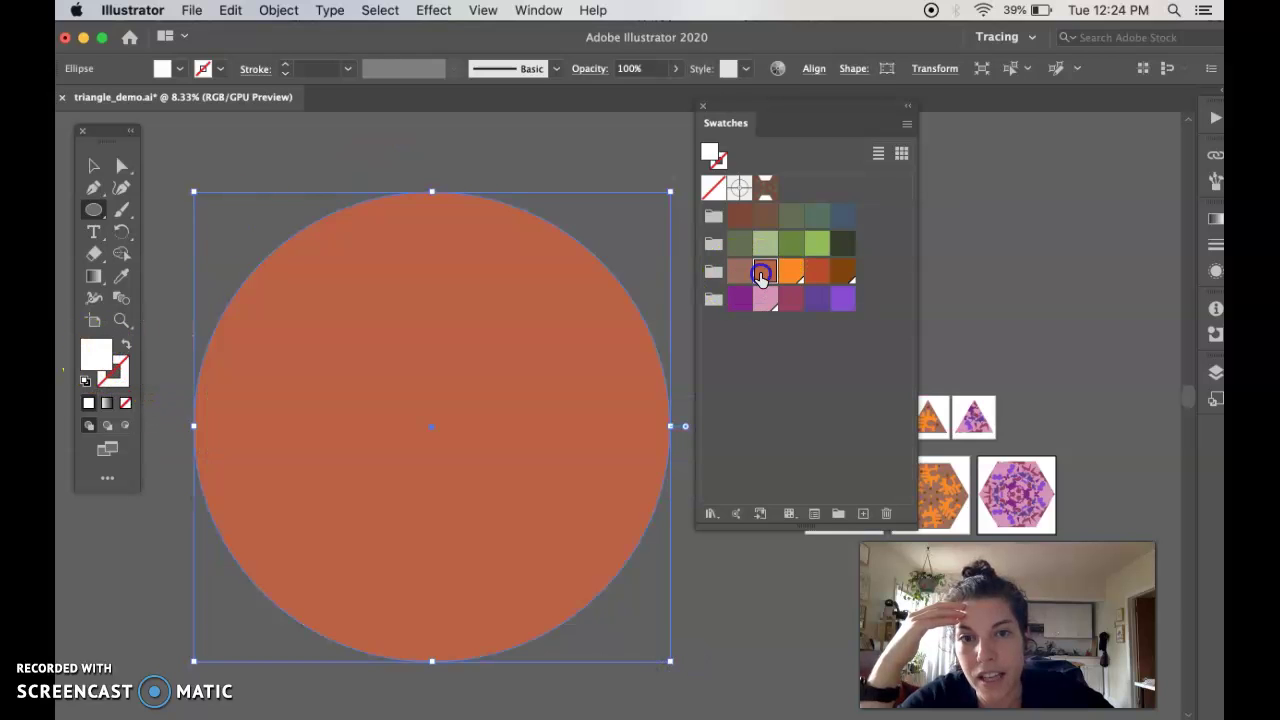
click(791, 271)
click(817, 271)
click(817, 243)
click(791, 243)
click(791, 215)
click(817, 215)
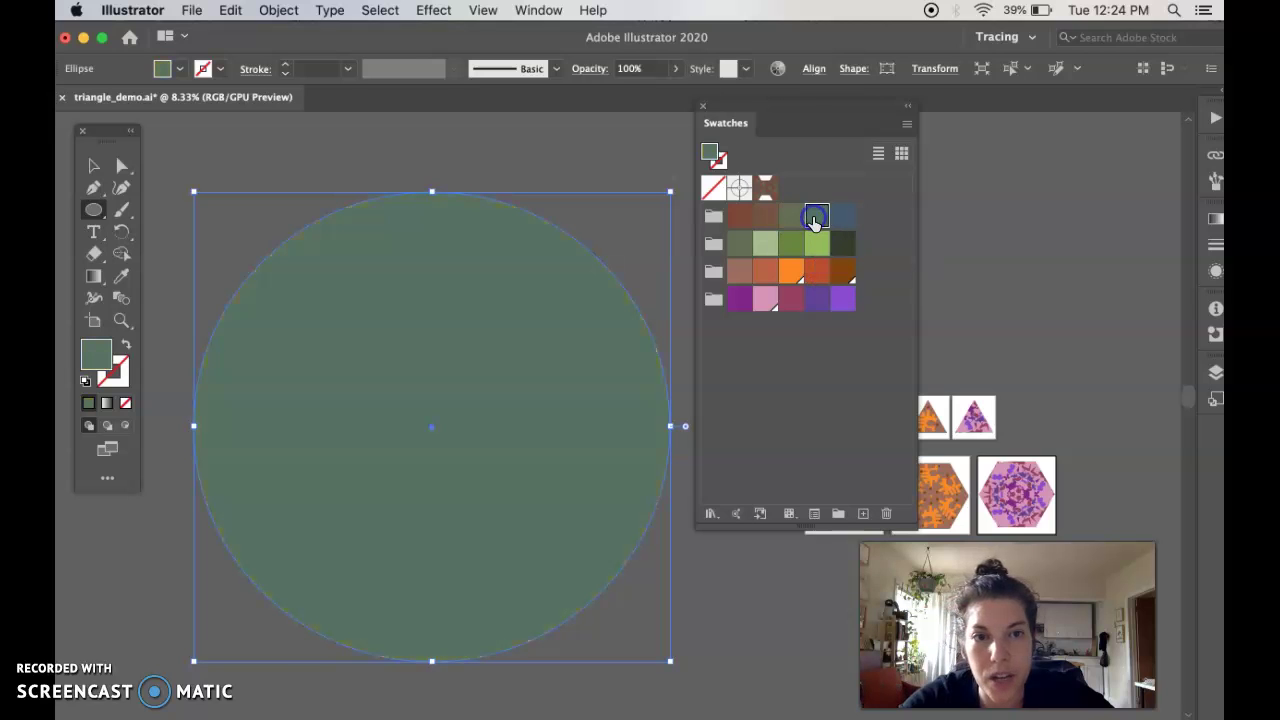
click(767, 190)
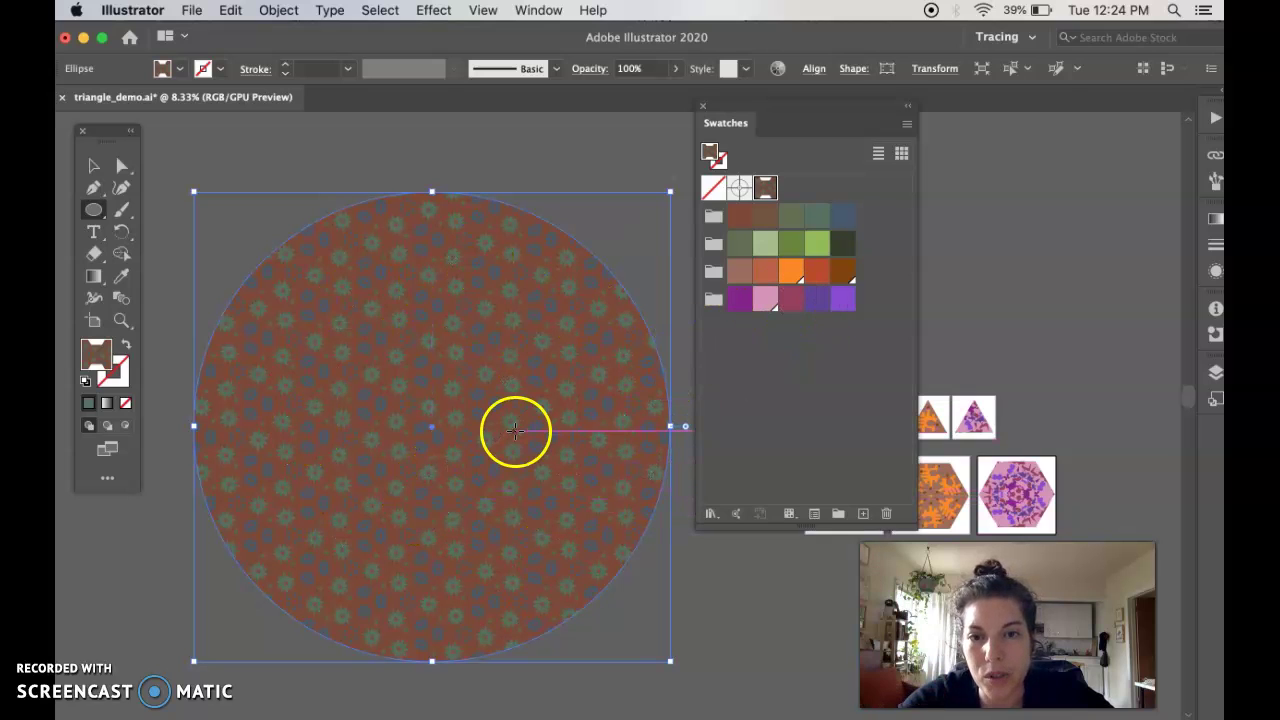
Try the hexagon pattern as the circle's stroke instead of its fill, with a stroke weight of 14 pt
click(126, 348)
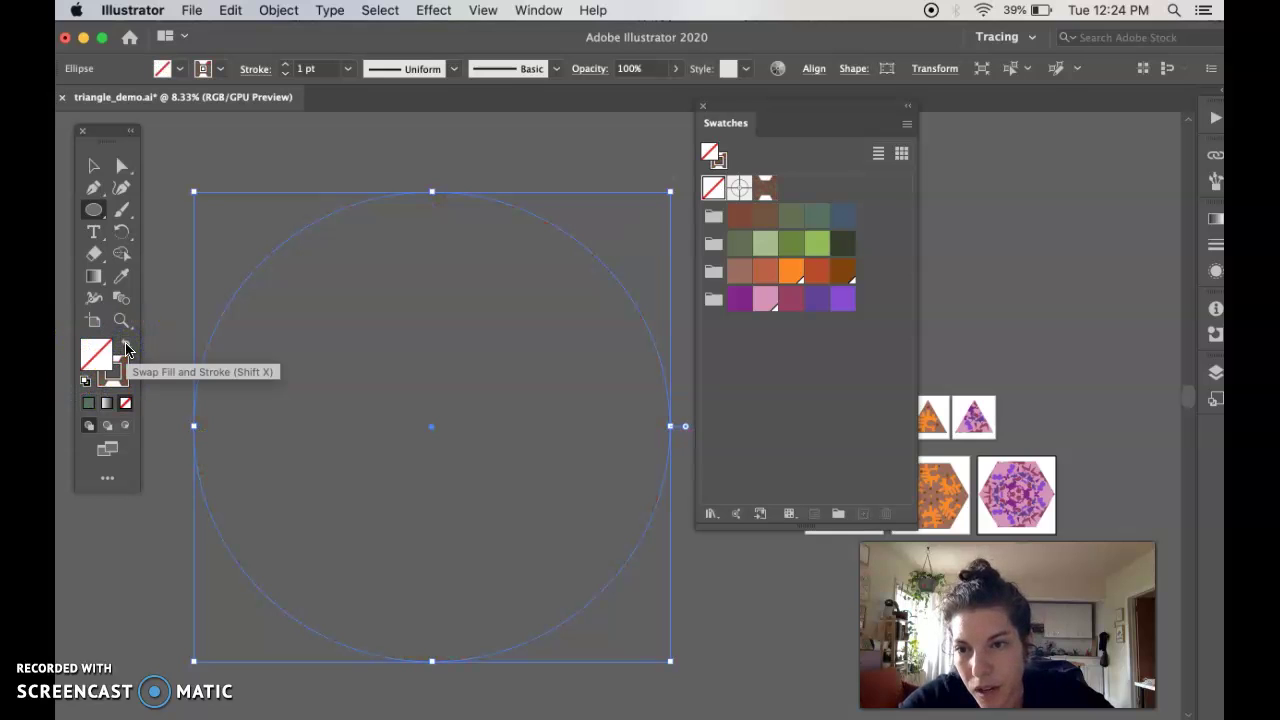
click(122, 376)
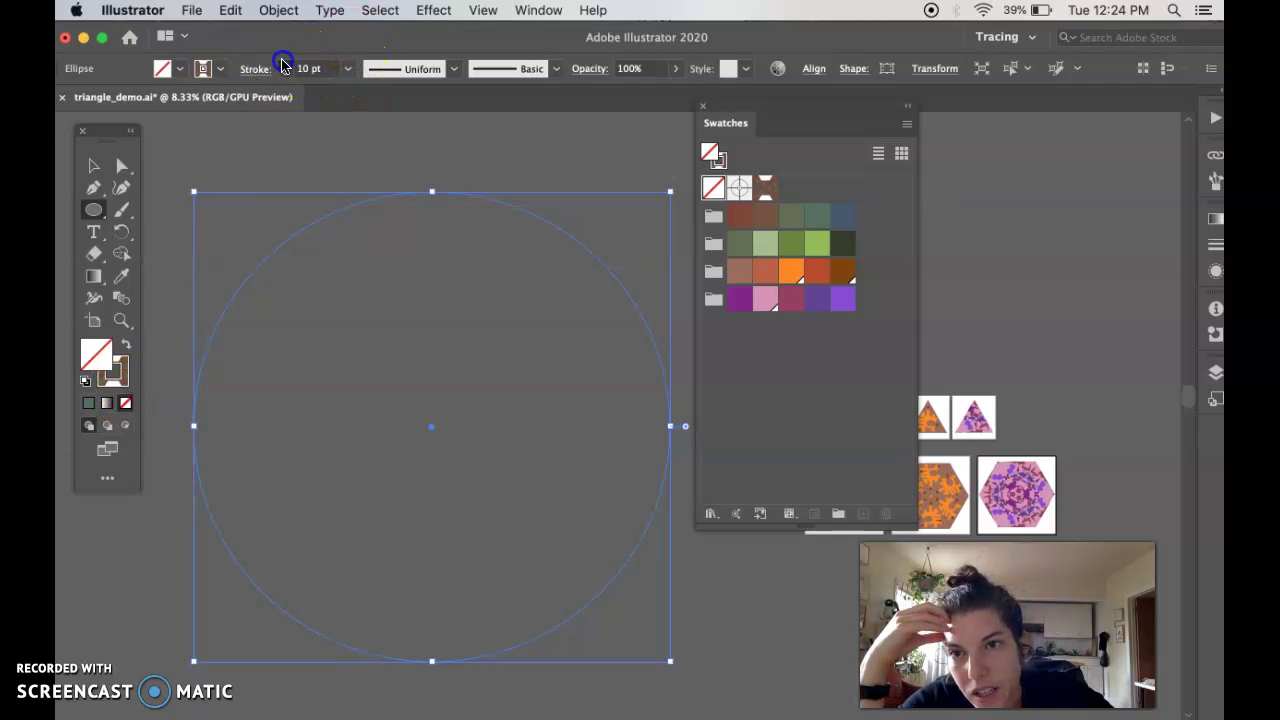
click(275, 131)
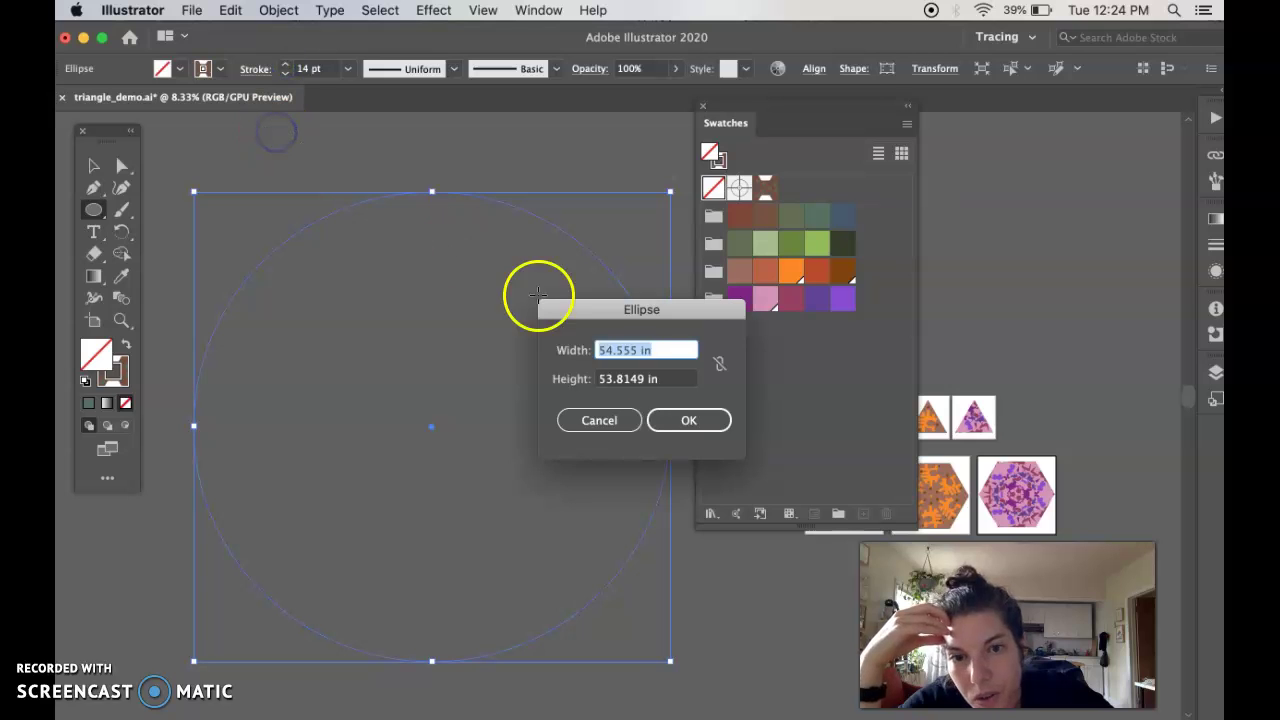
click(603, 420)
click(96, 170)
click(235, 148)
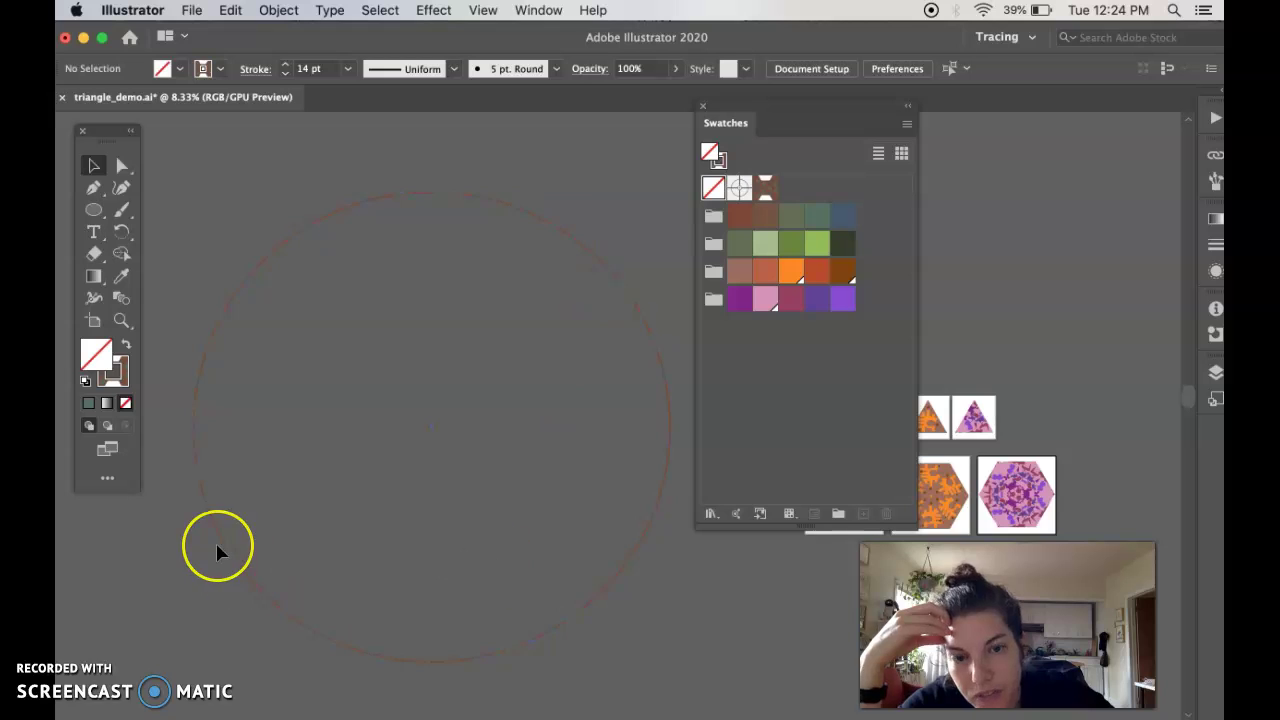
key(super+equal)
key(super+equal)
key(super+equal)
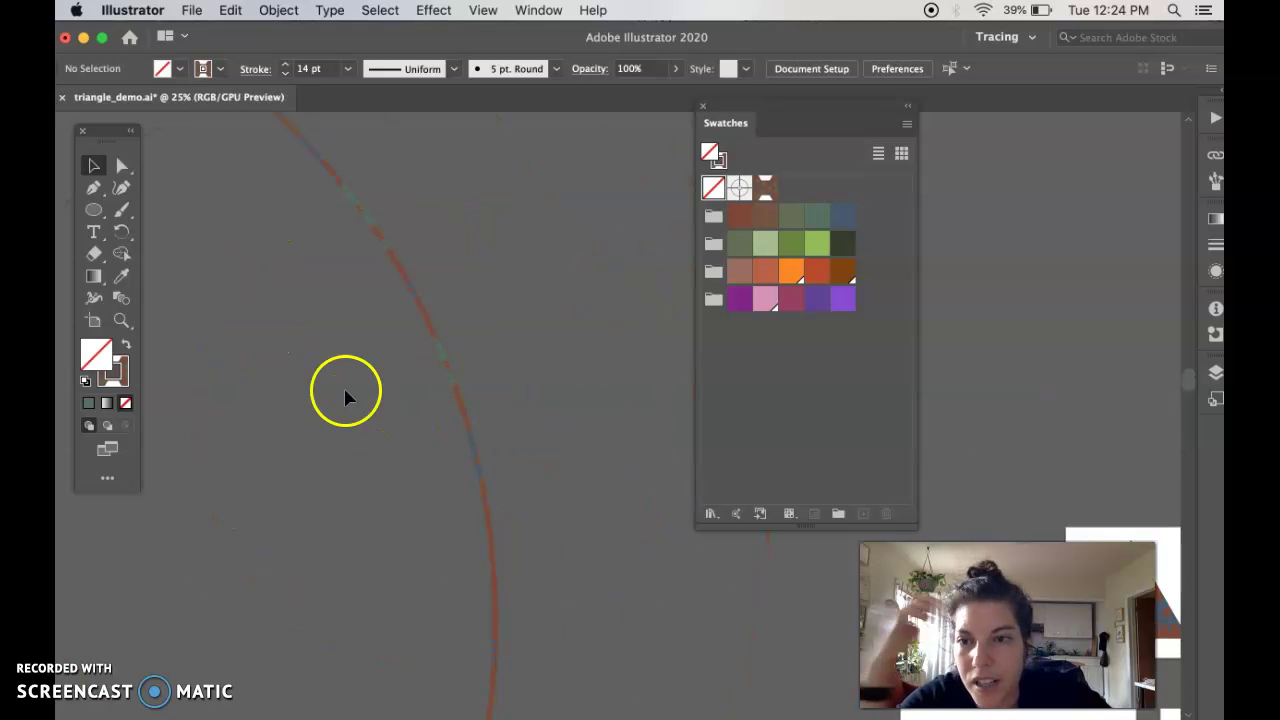
Swap the circle's stroke and fill back so the hexagon pattern fills the shape, and review the repeat
click(418, 300)
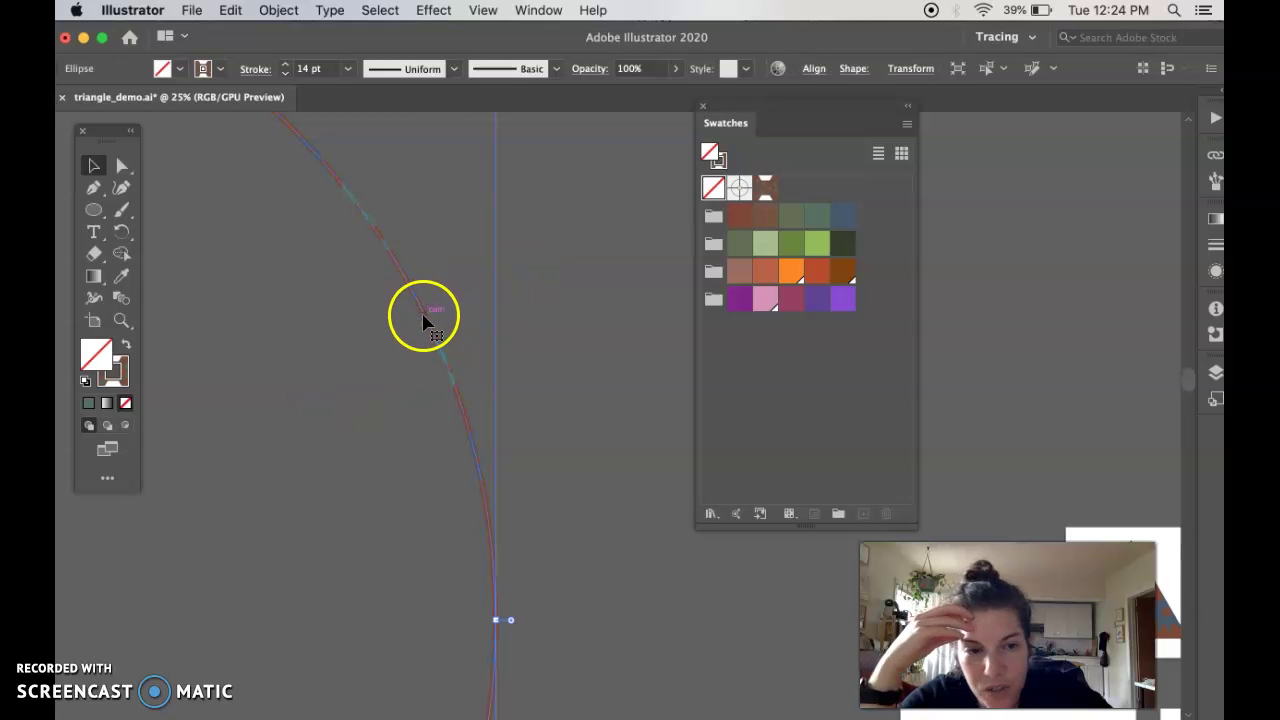
click(125, 344)
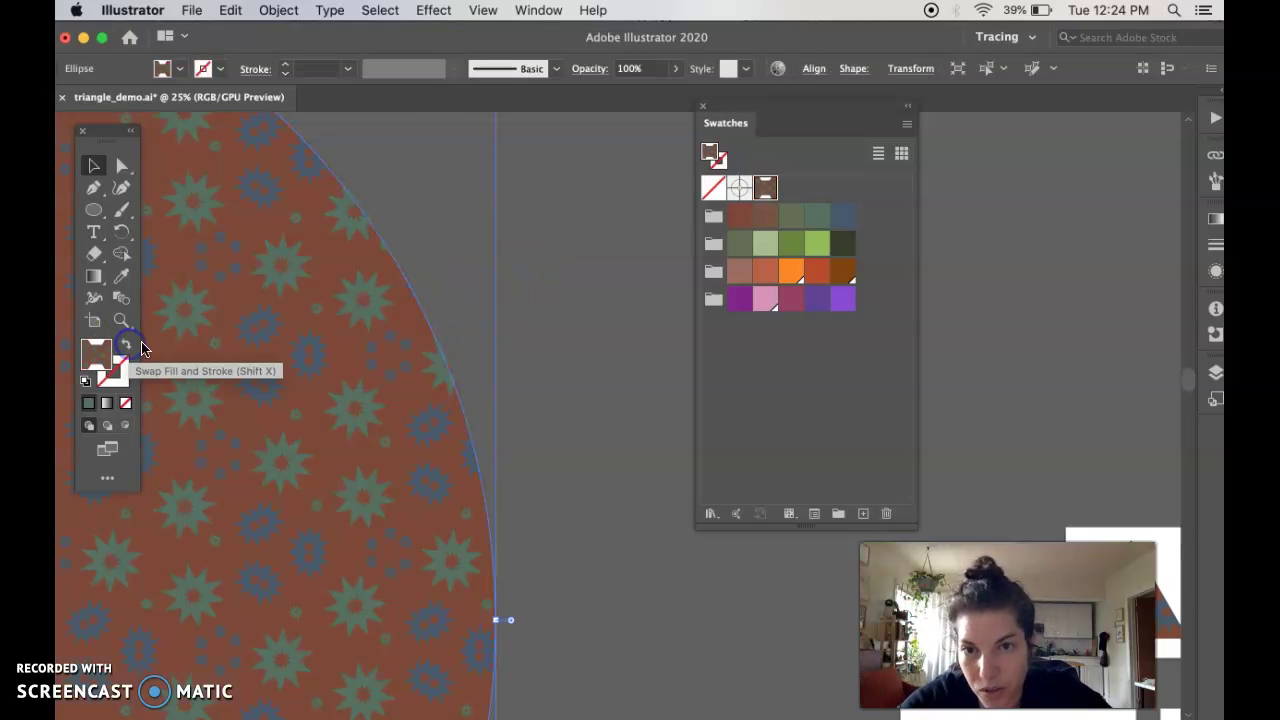
scroll(314, 420, left, 5)
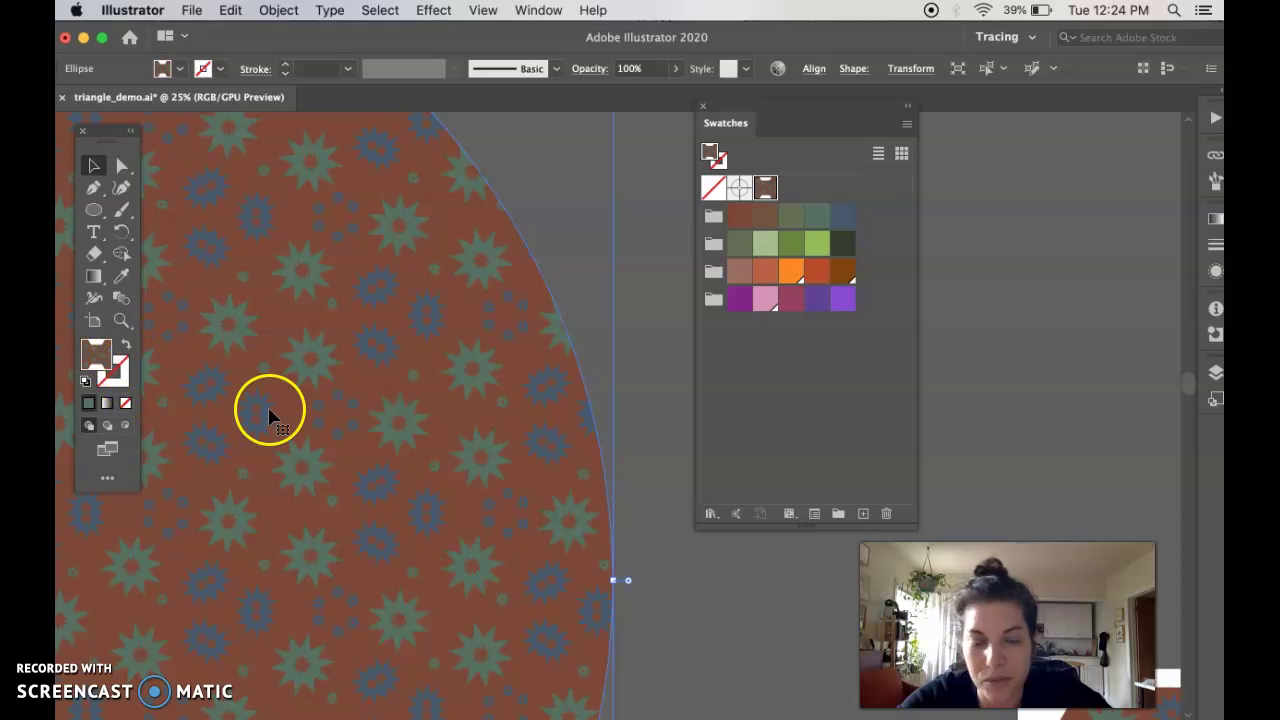
key(super+minus)
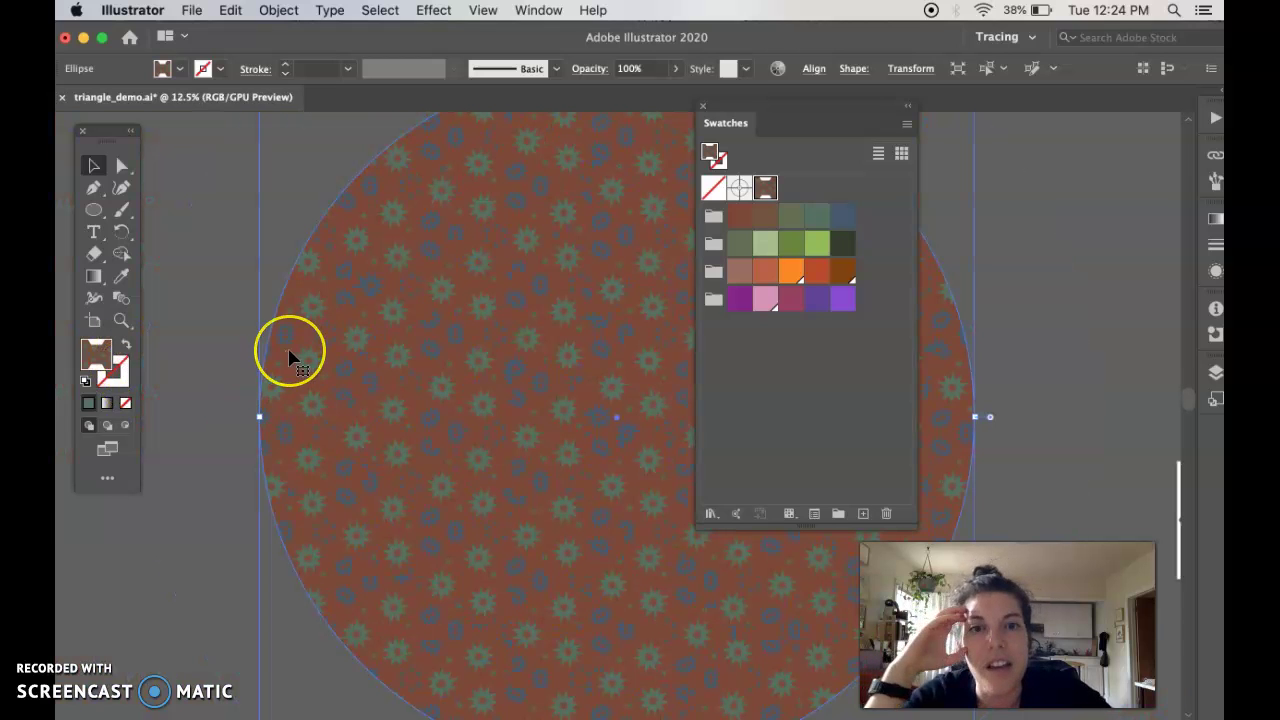
scroll(290, 357, right, 6)
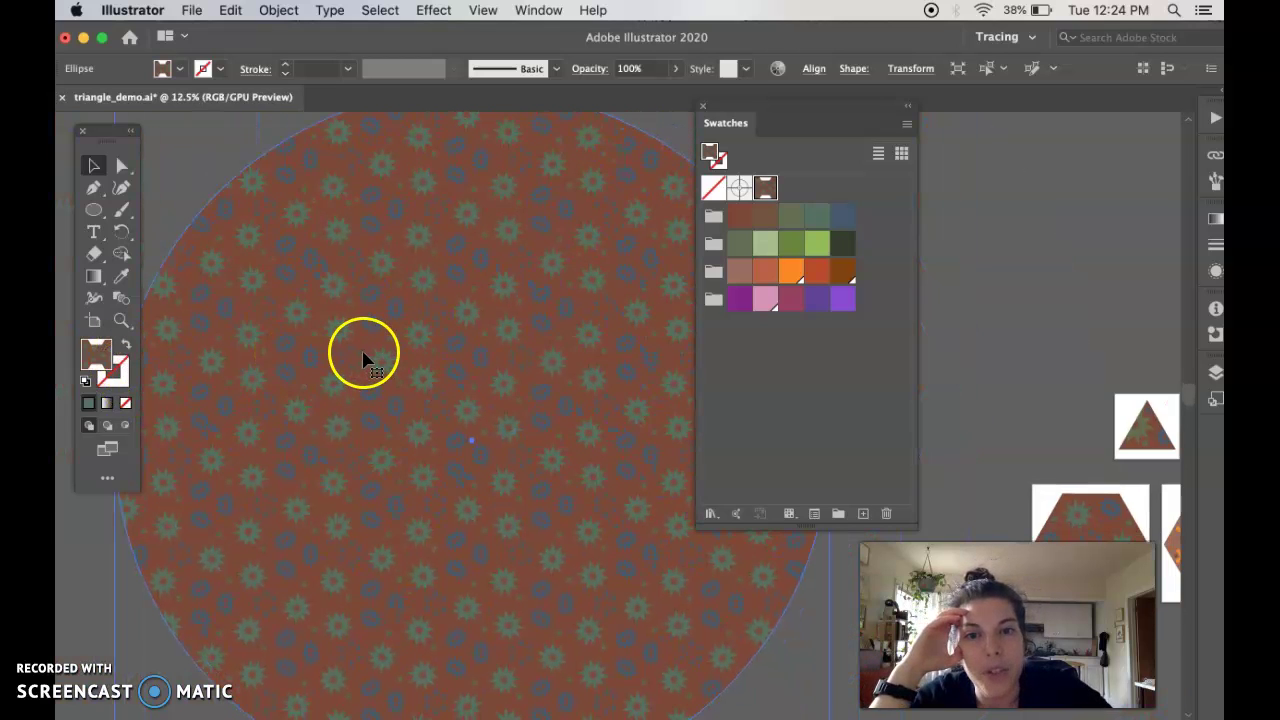
Move the Swatches panel off the circle, deselect the circle, and open Appearance as an enlarged floating panel
drag(735, 122, 971, 76)
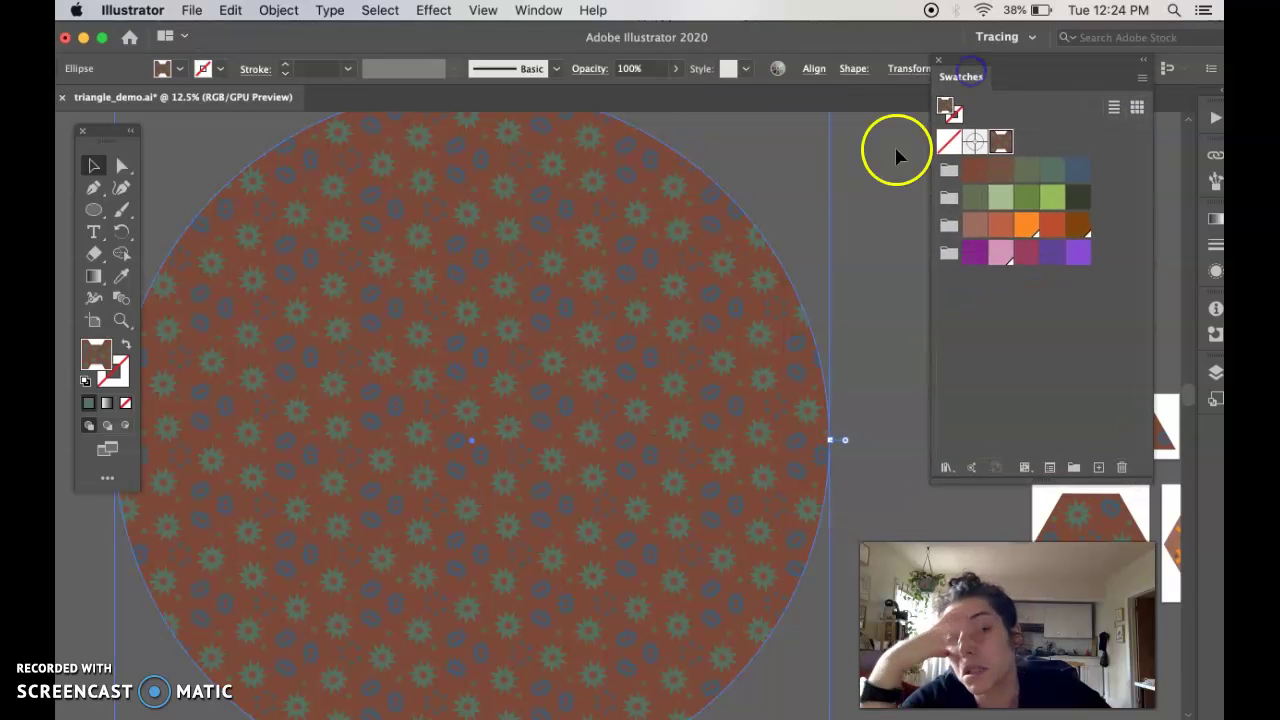
click(864, 292)
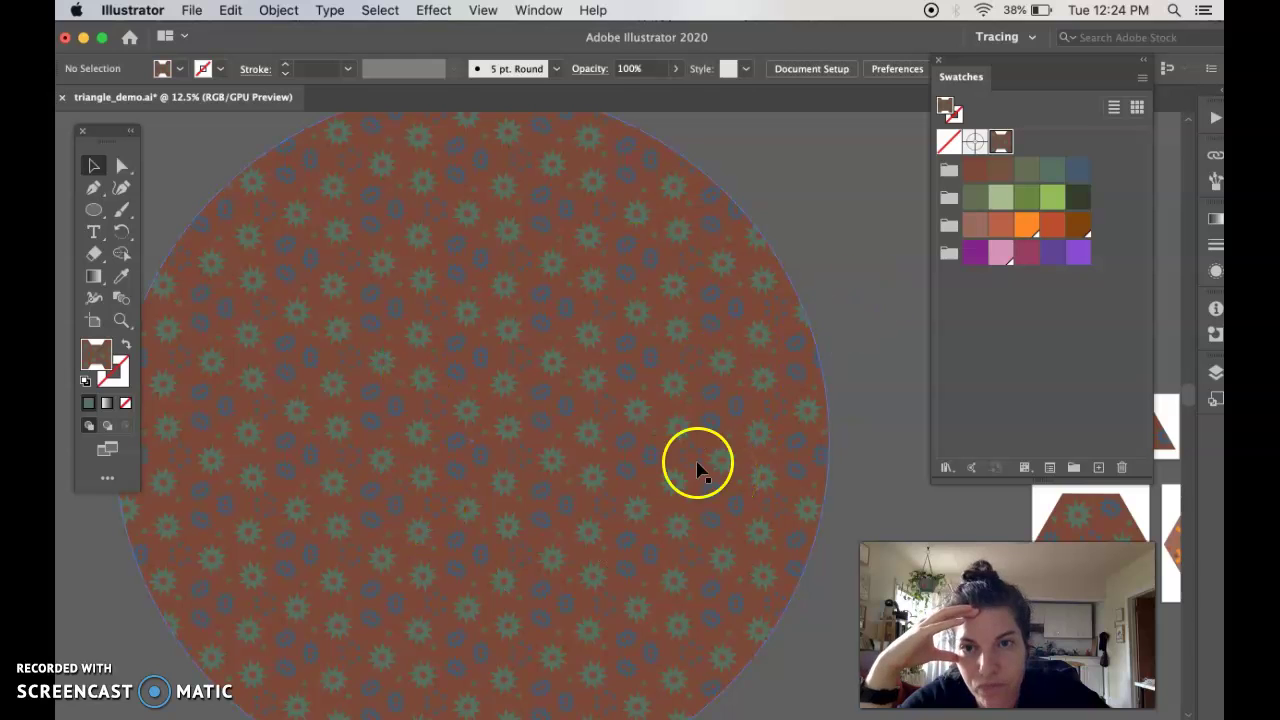
click(540, 11)
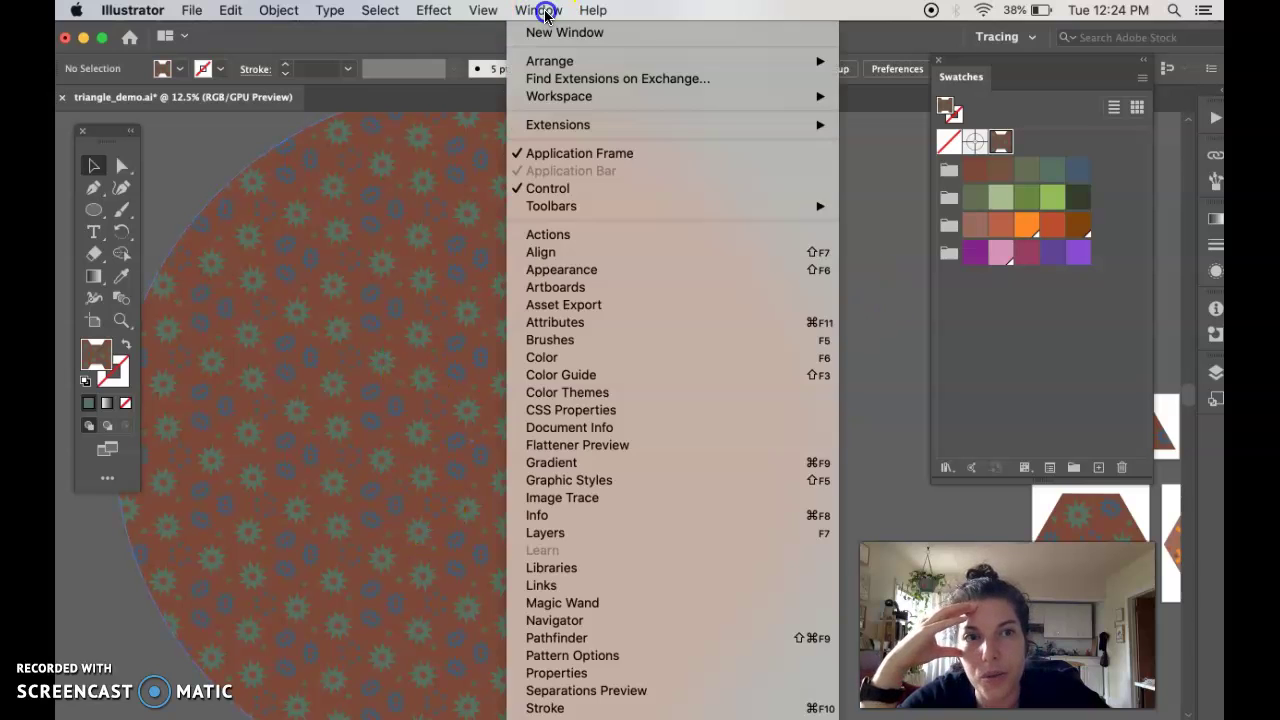
click(556, 273)
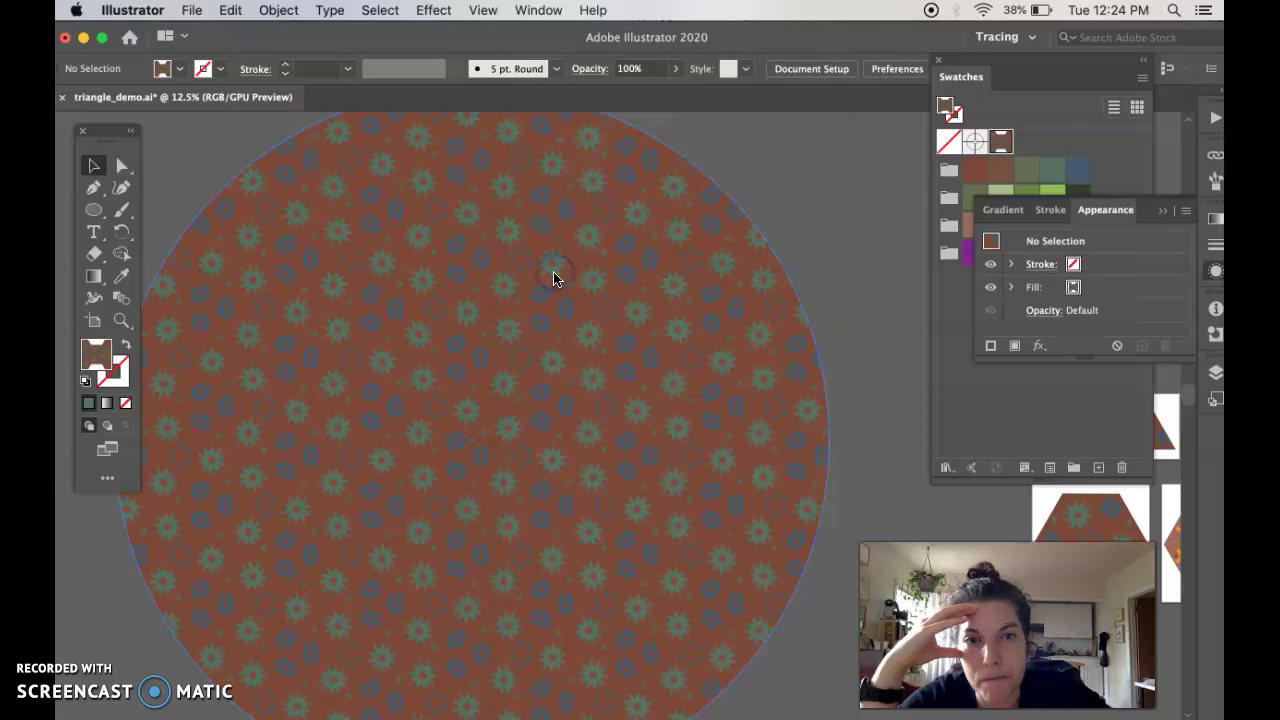
mouse_move(1113, 215)
mouse_down()
mouse_move(654, 229)
mouse_move(678, 175)
mouse_up()
drag(758, 321, 694, 586)
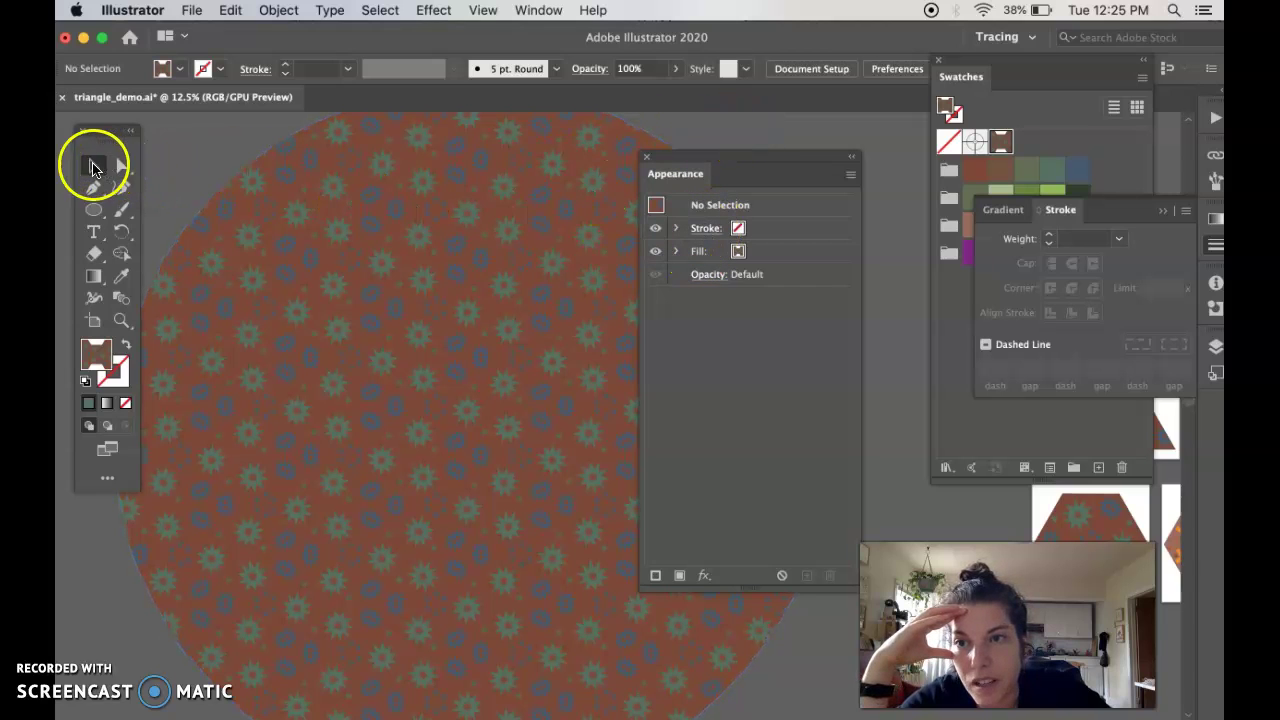
Select the patterned circle and look through its attributes and available commands in the Appearance panel
click(401, 312)
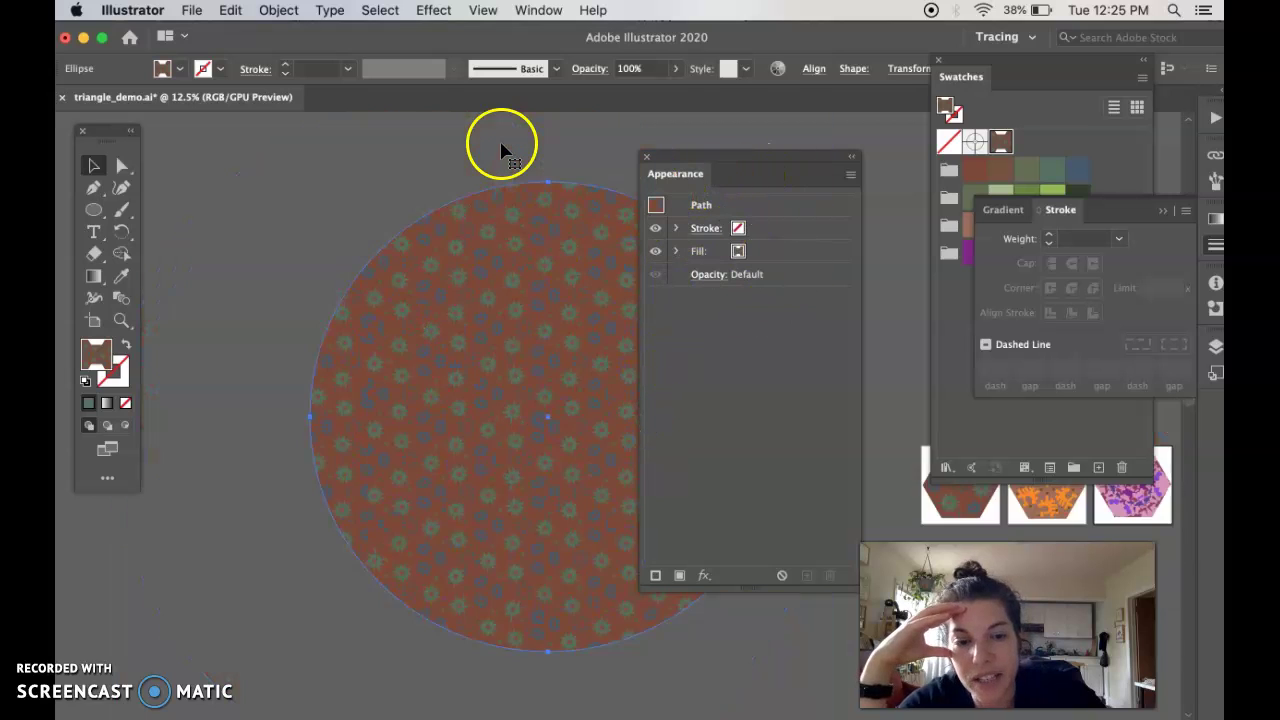
key(super+minus)
key(super+minus)
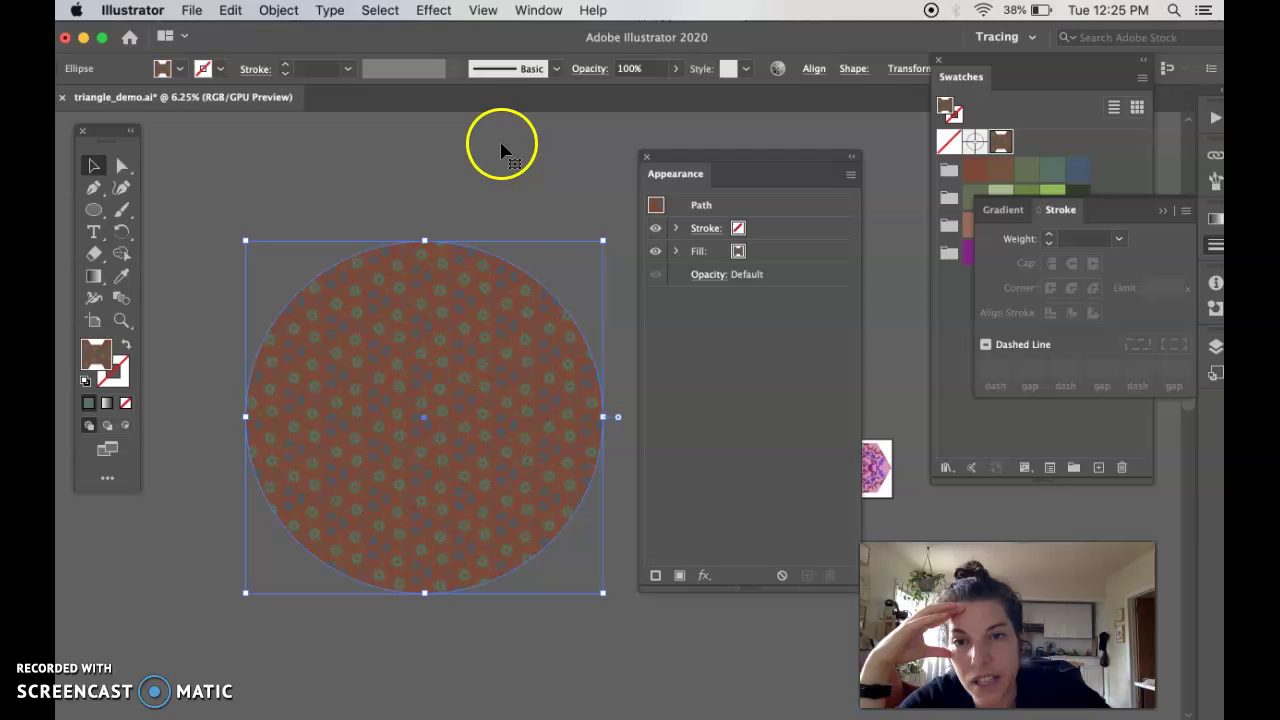
click(94, 167)
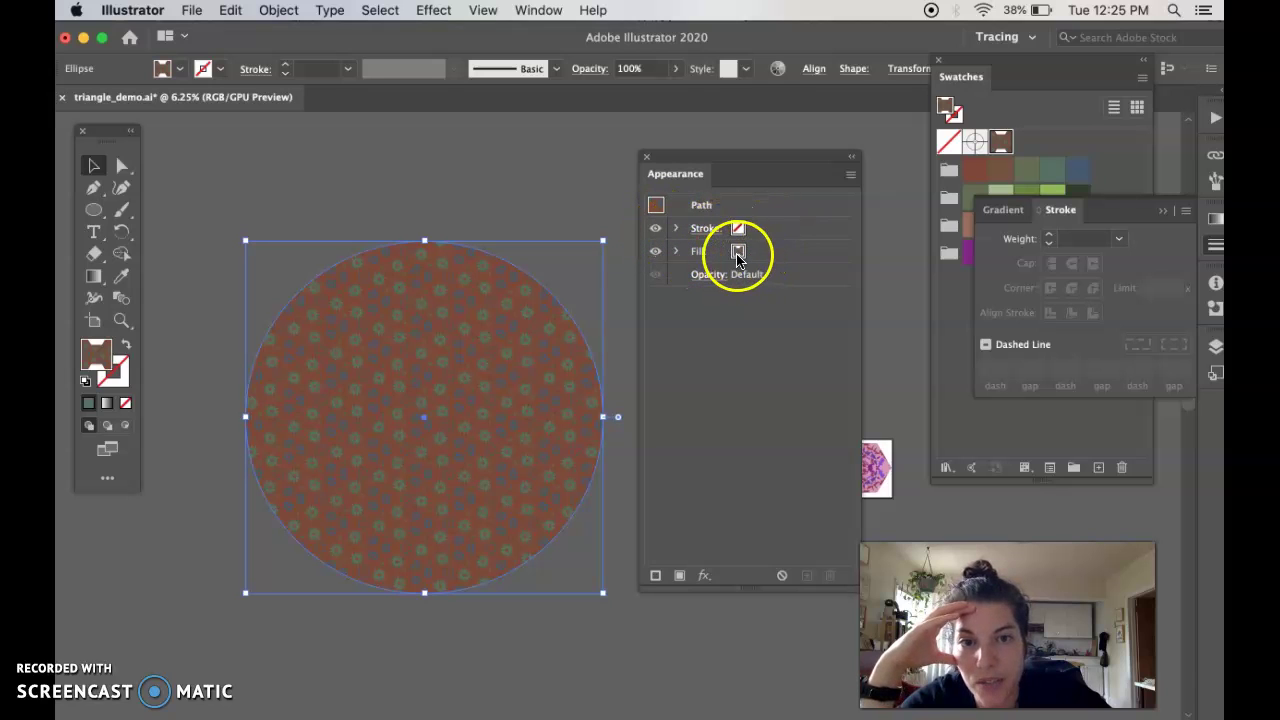
click(850, 176)
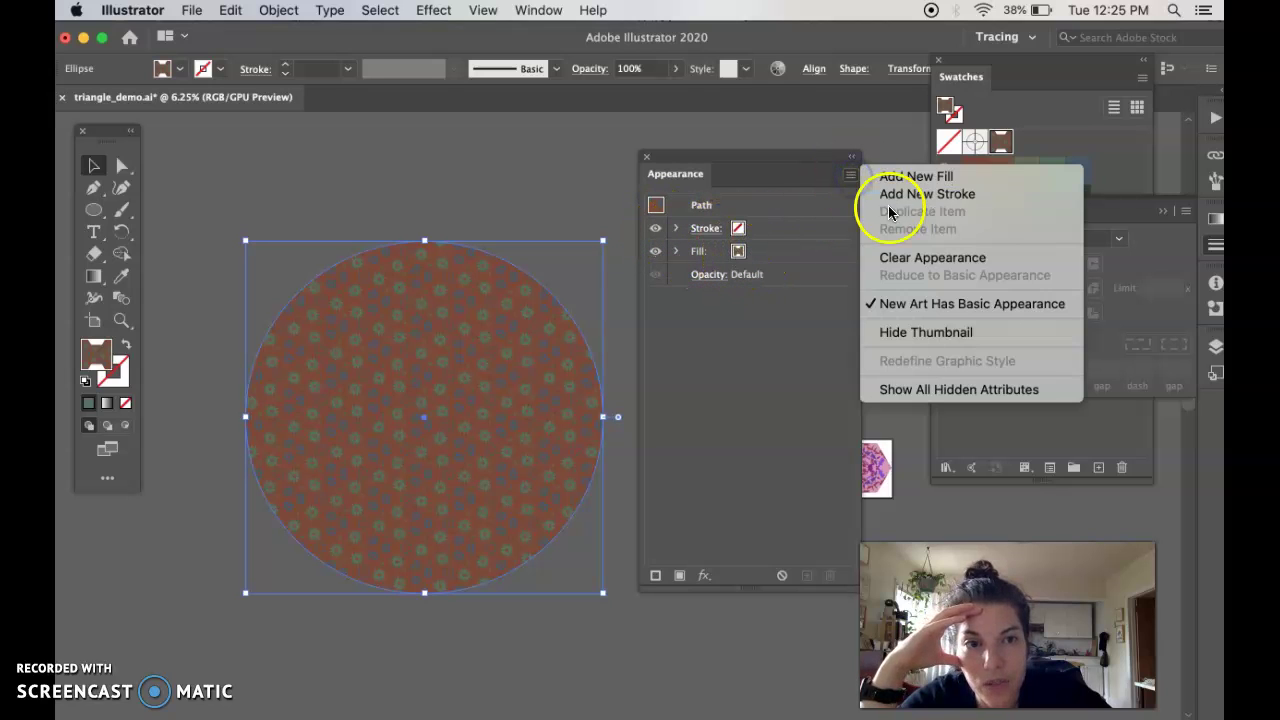
click(762, 174)
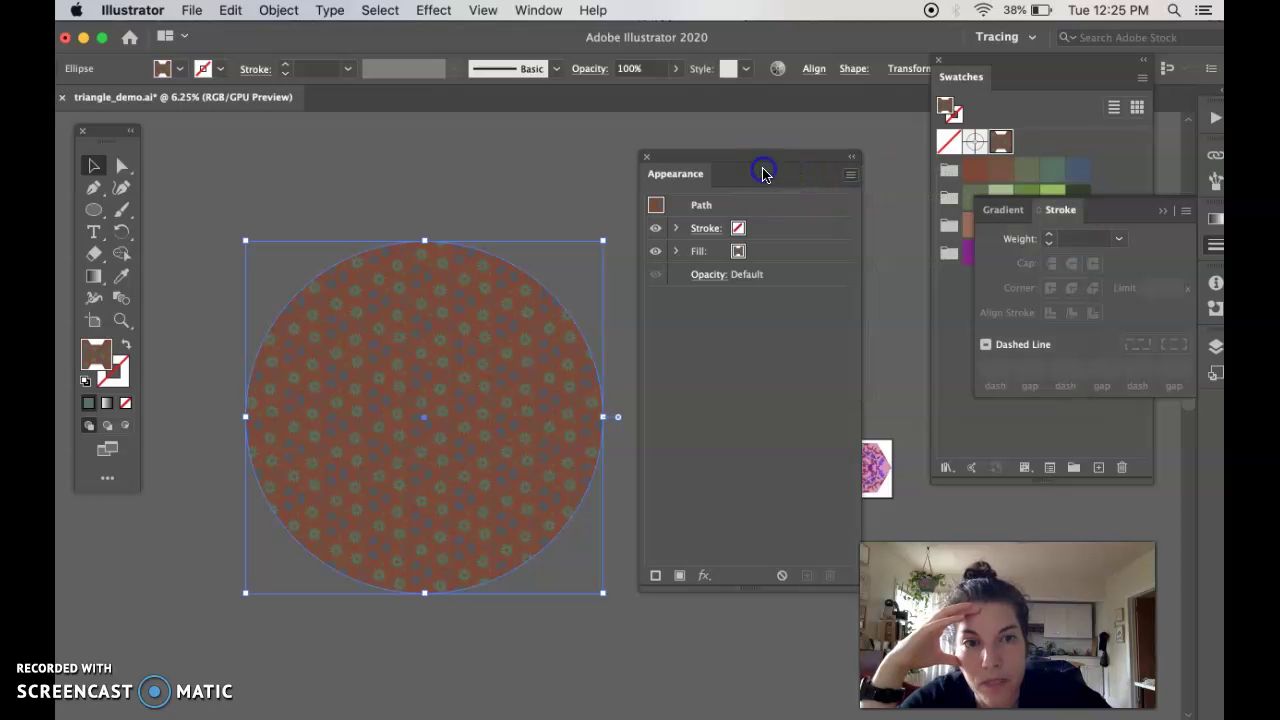
Expand the circle's fill attribute and show its swatch choices in Large Thumbnail View in an enlarged swatch picker
click(678, 254)
click(737, 254)
click(738, 254)
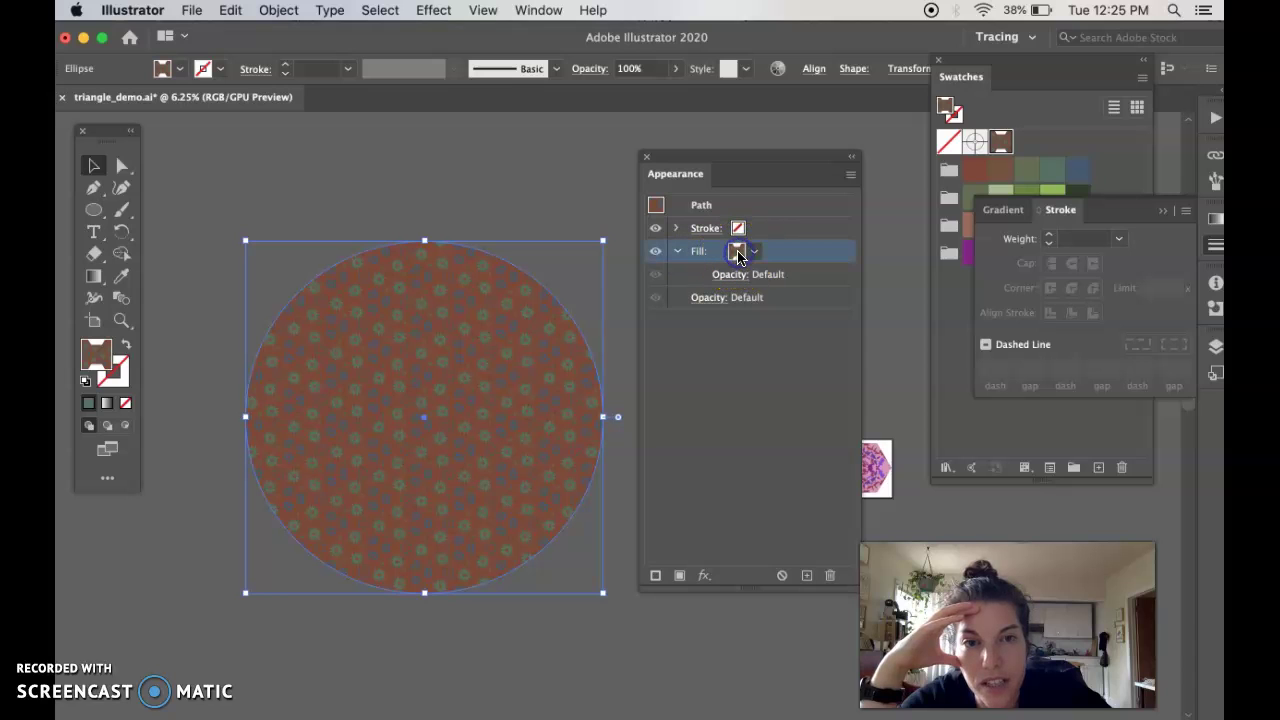
click(753, 252)
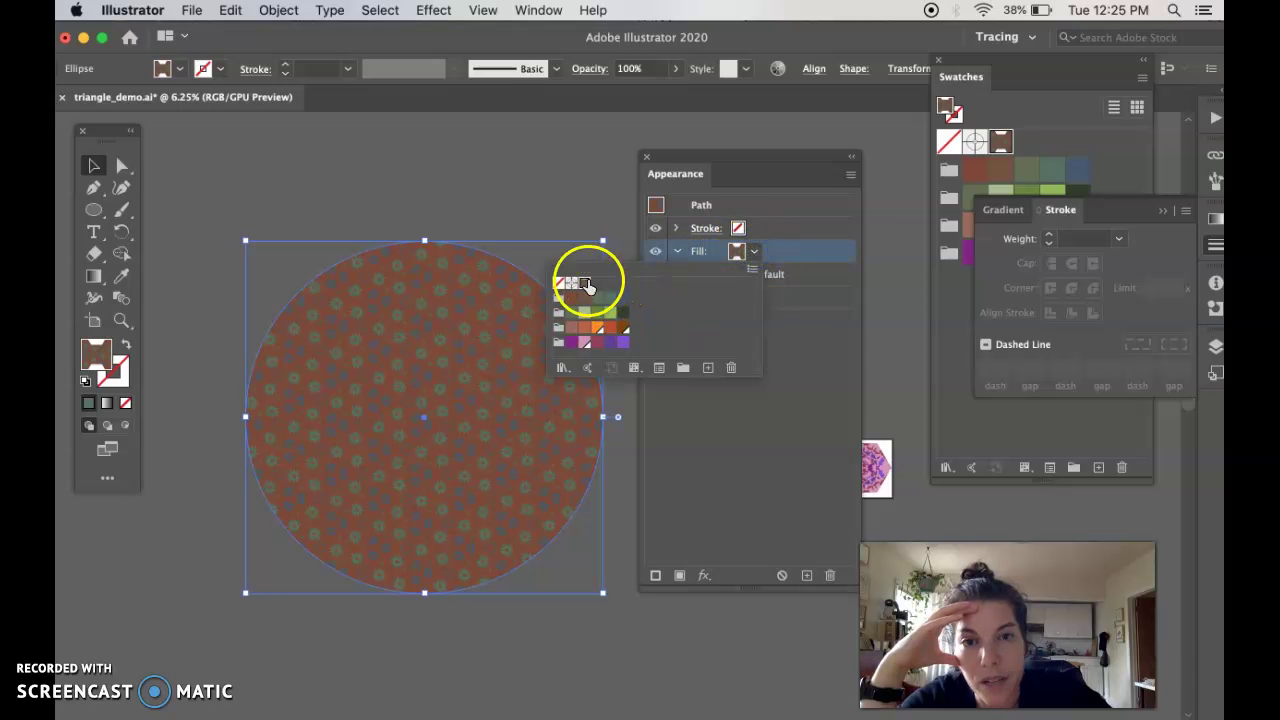
click(754, 271)
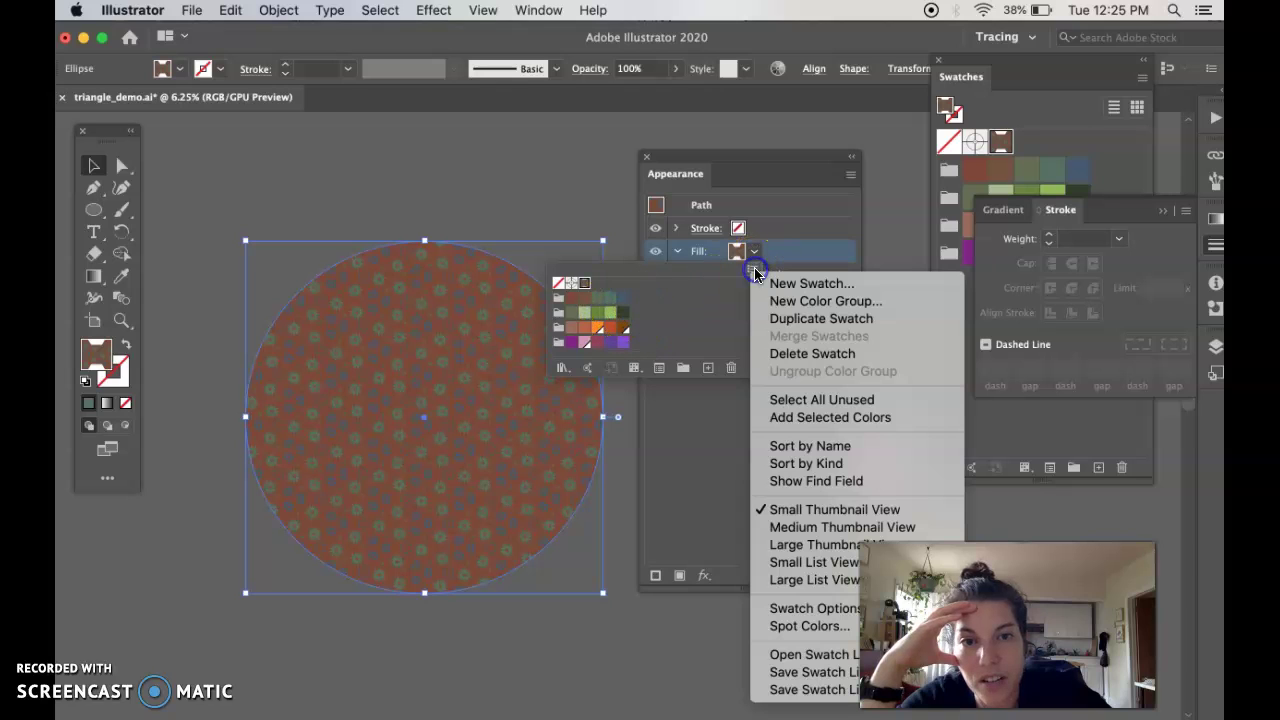
click(790, 545)
drag(757, 368, 863, 528)
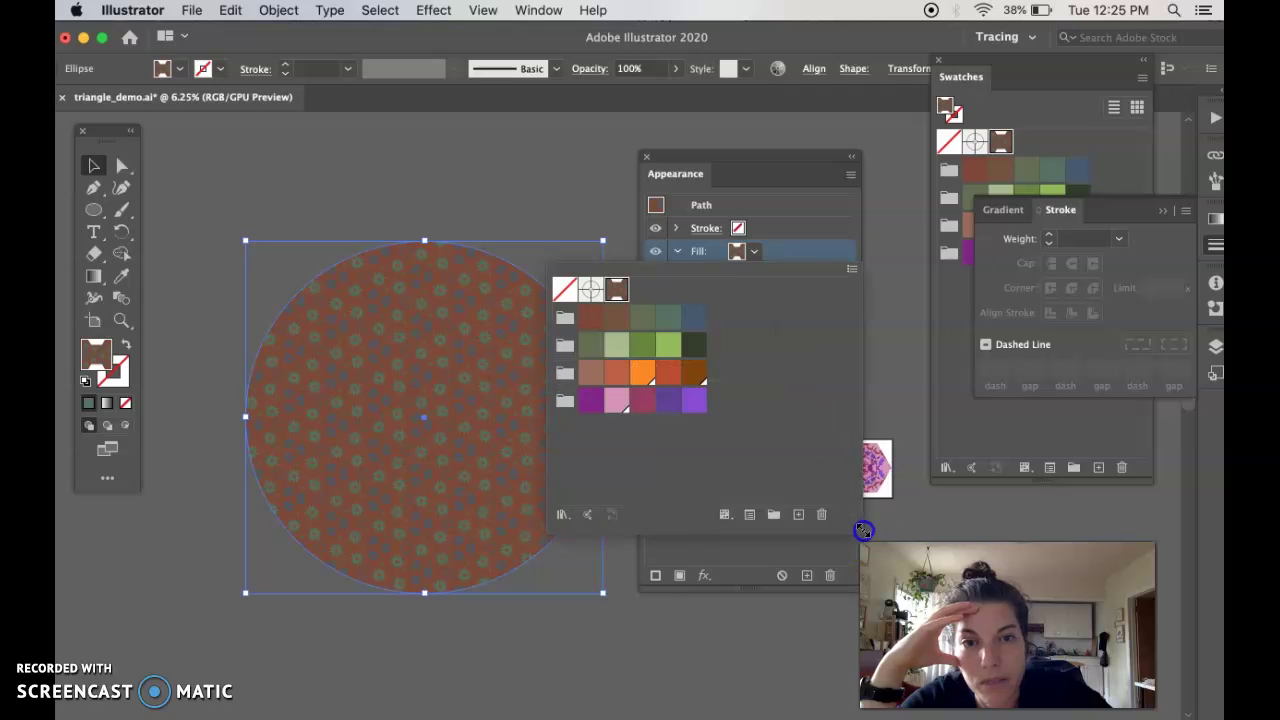
Try several solid brown, green and orange swatches on the circle's fill, and return it to the hexagon pattern
click(614, 316)
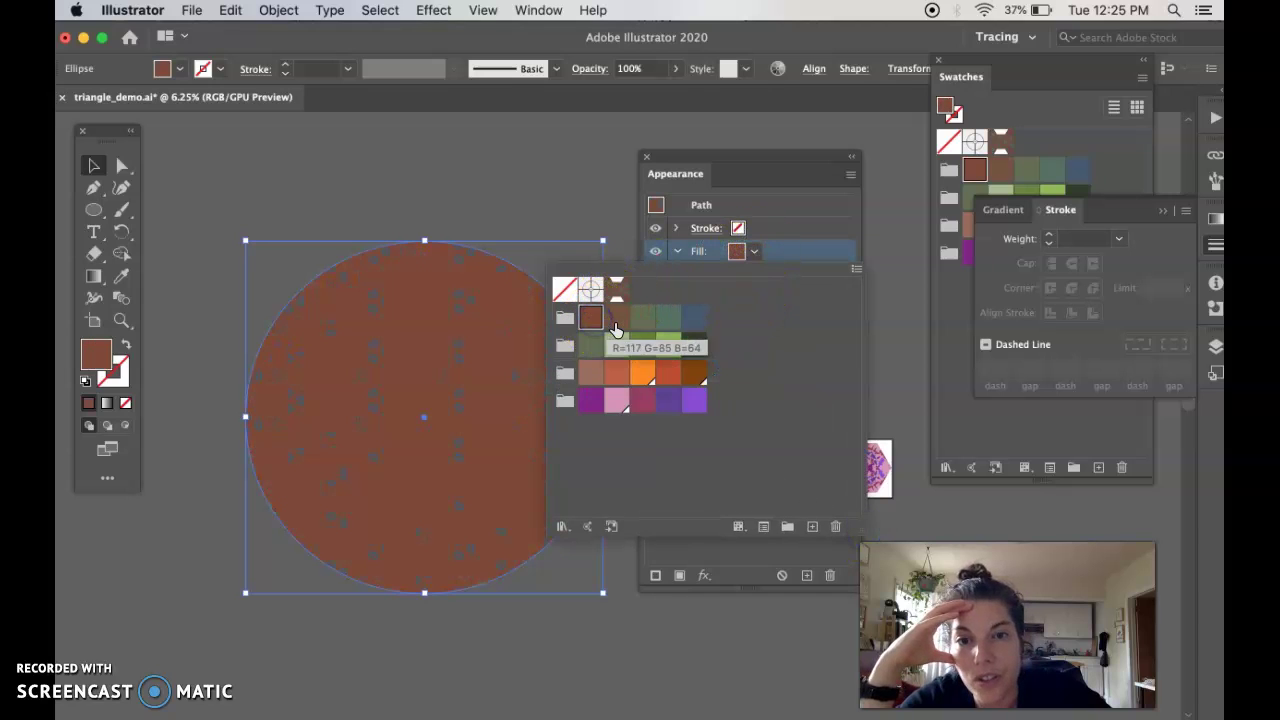
click(648, 324)
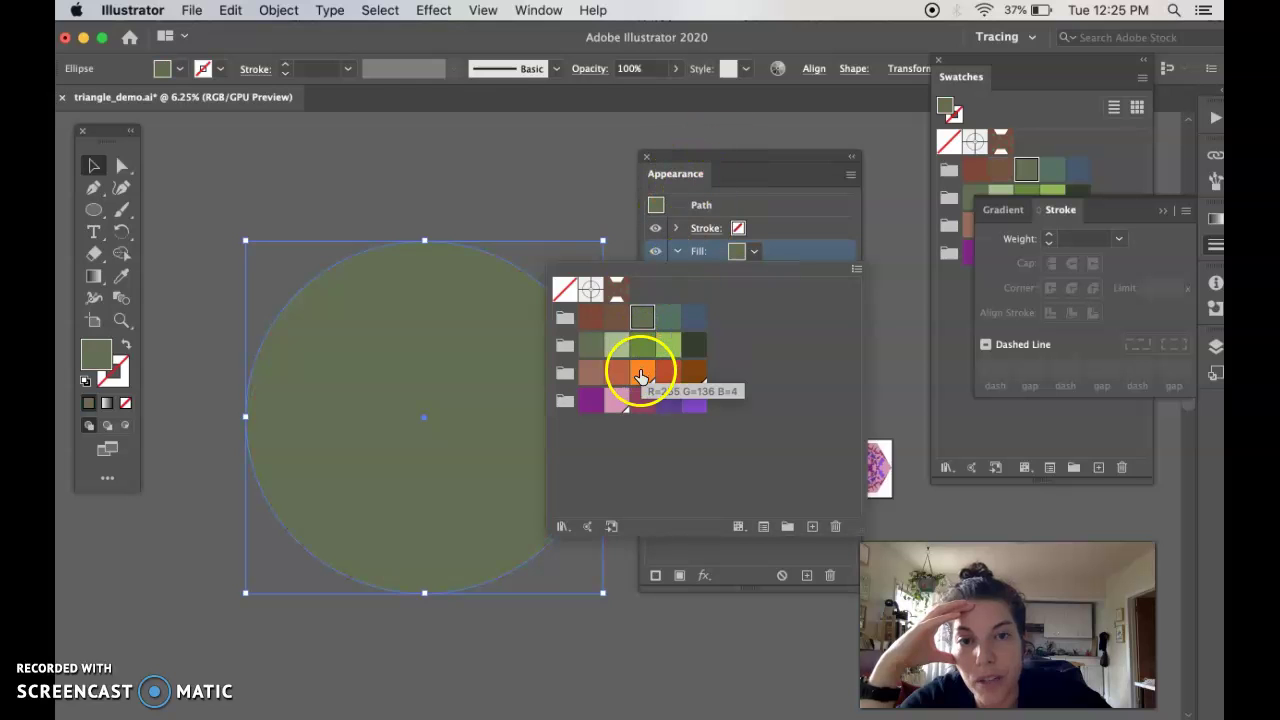
click(669, 347)
click(669, 371)
click(697, 372)
click(617, 292)
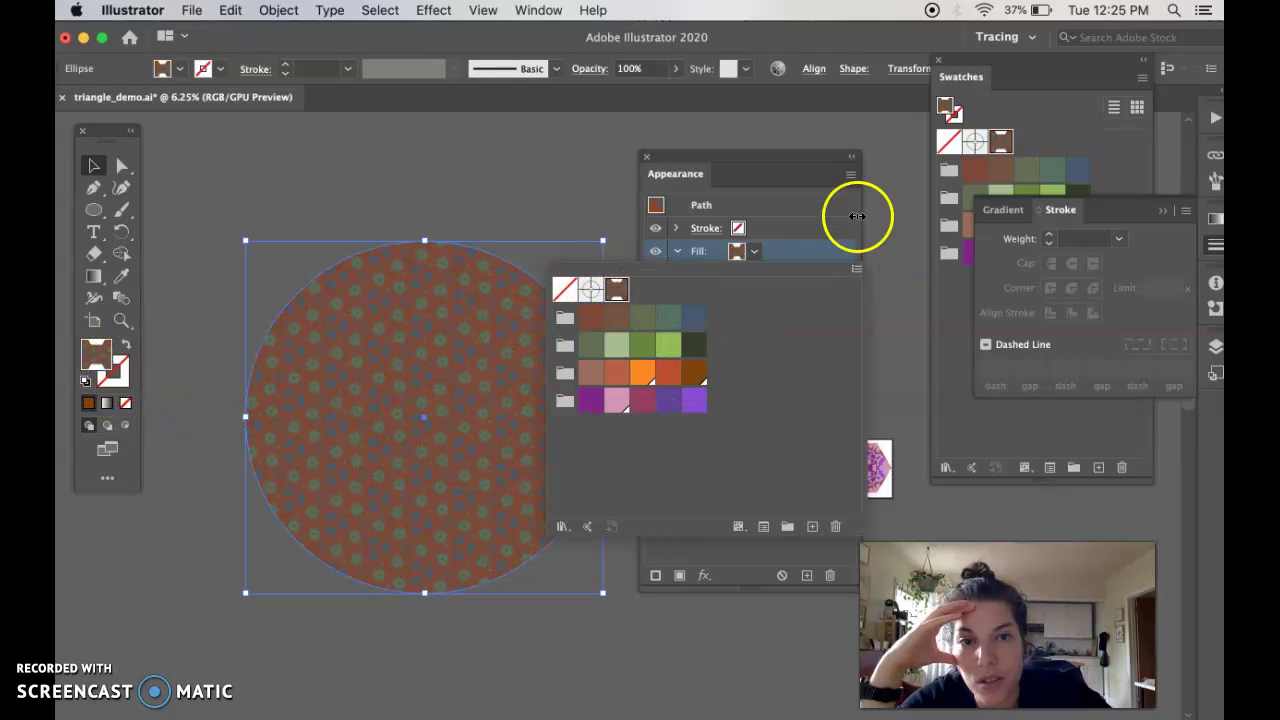
click(768, 200)
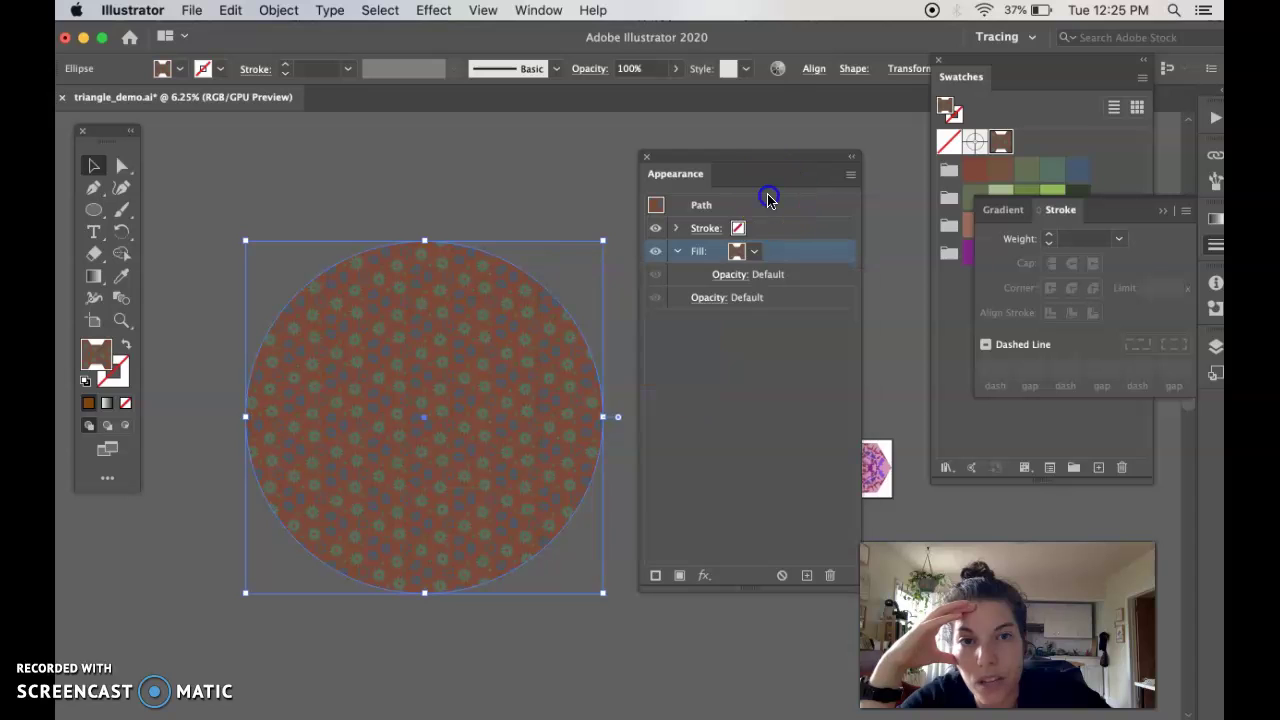
Lower the opacity of the circle's pattern fill to 34%
click(755, 257)
click(755, 257)
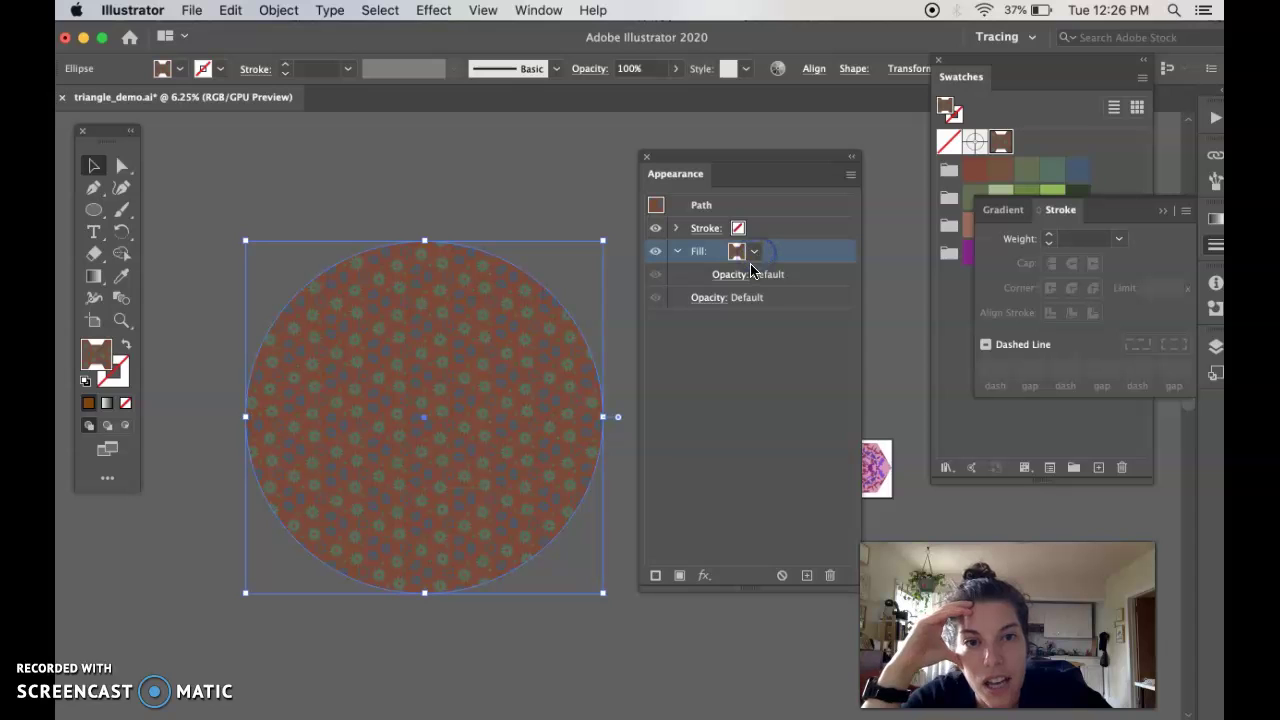
click(735, 278)
click(731, 310)
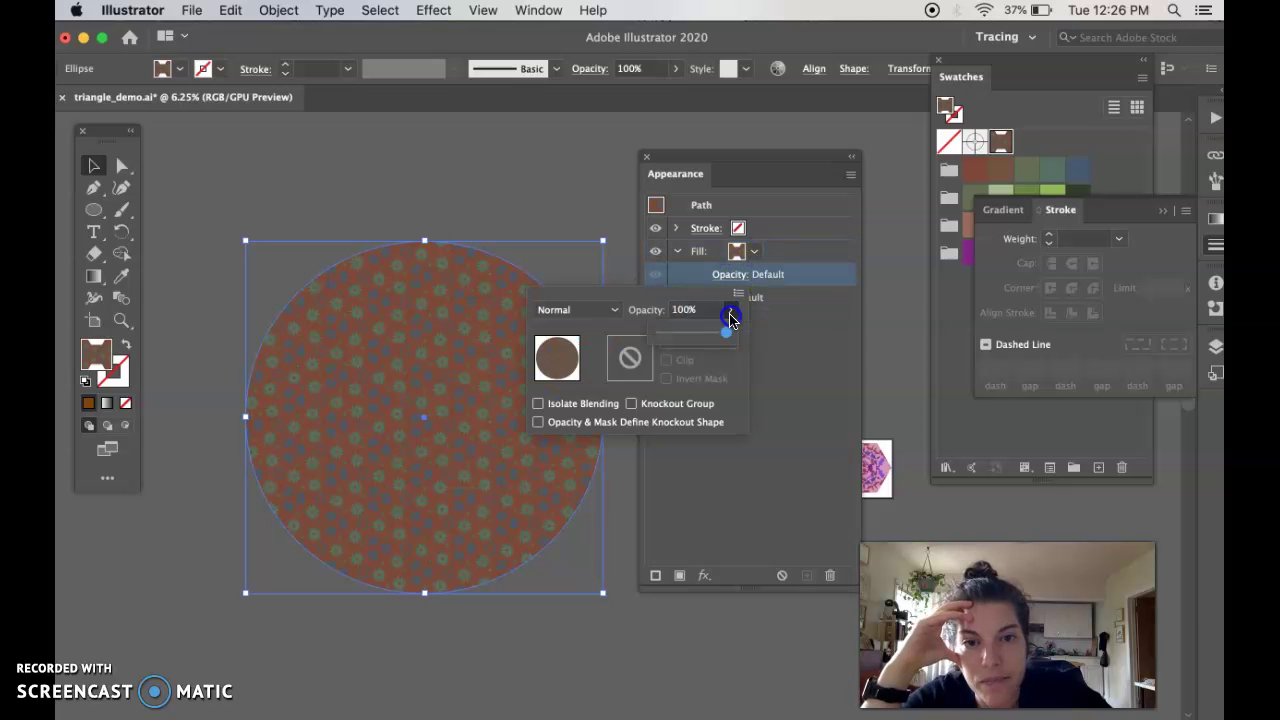
click(809, 406)
click(765, 444)
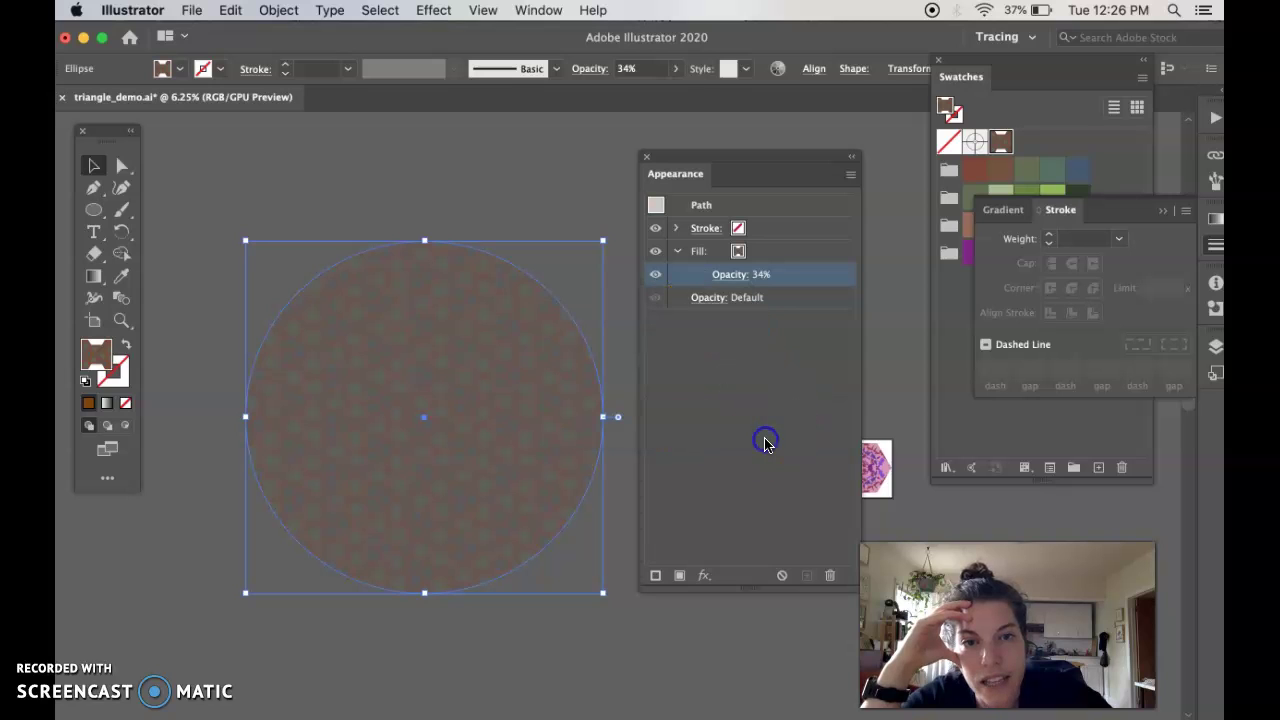
Duplicate the circle's pattern fill and change the lower copy to the solid orange swatch R=255 G=136 B=4
click(699, 257)
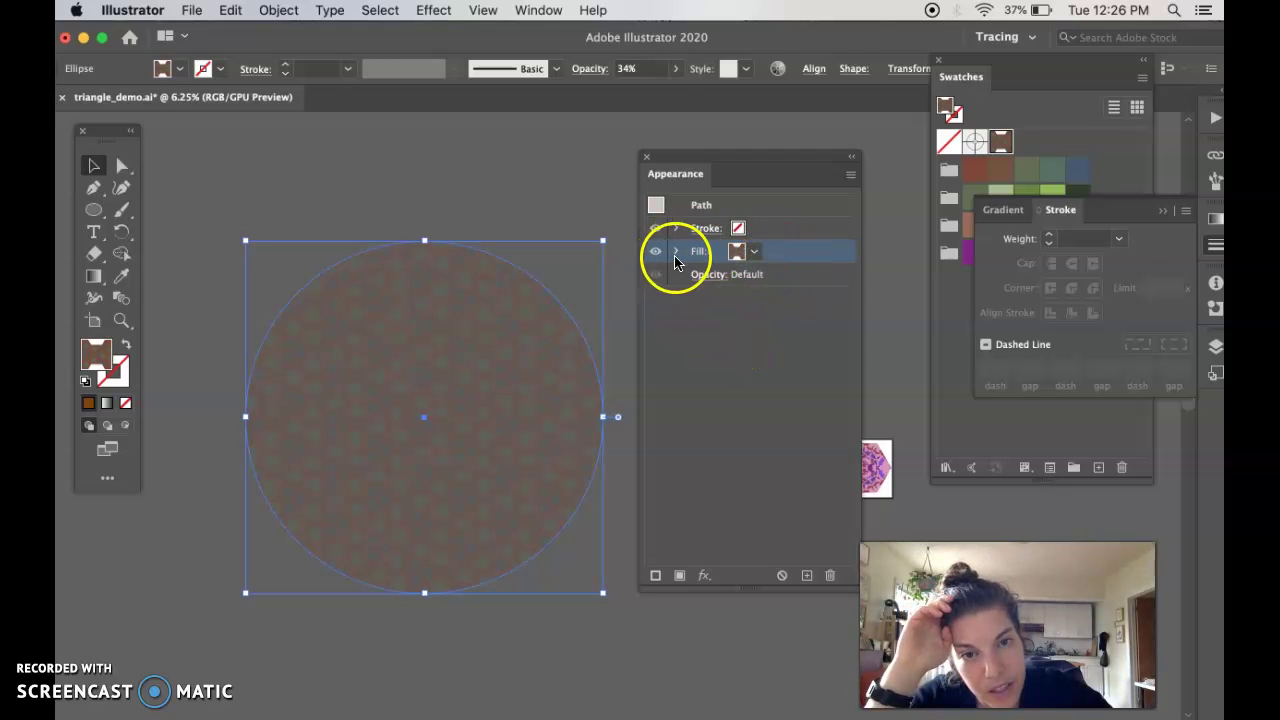
click(807, 577)
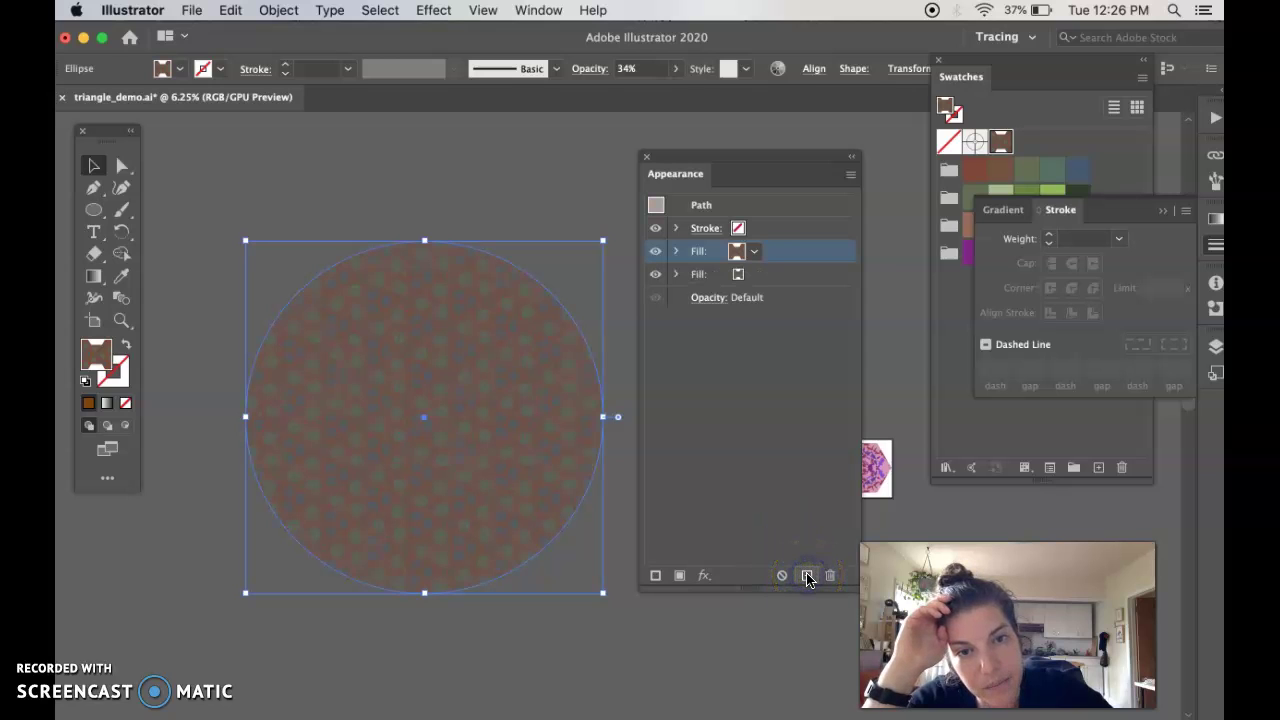
click(751, 276)
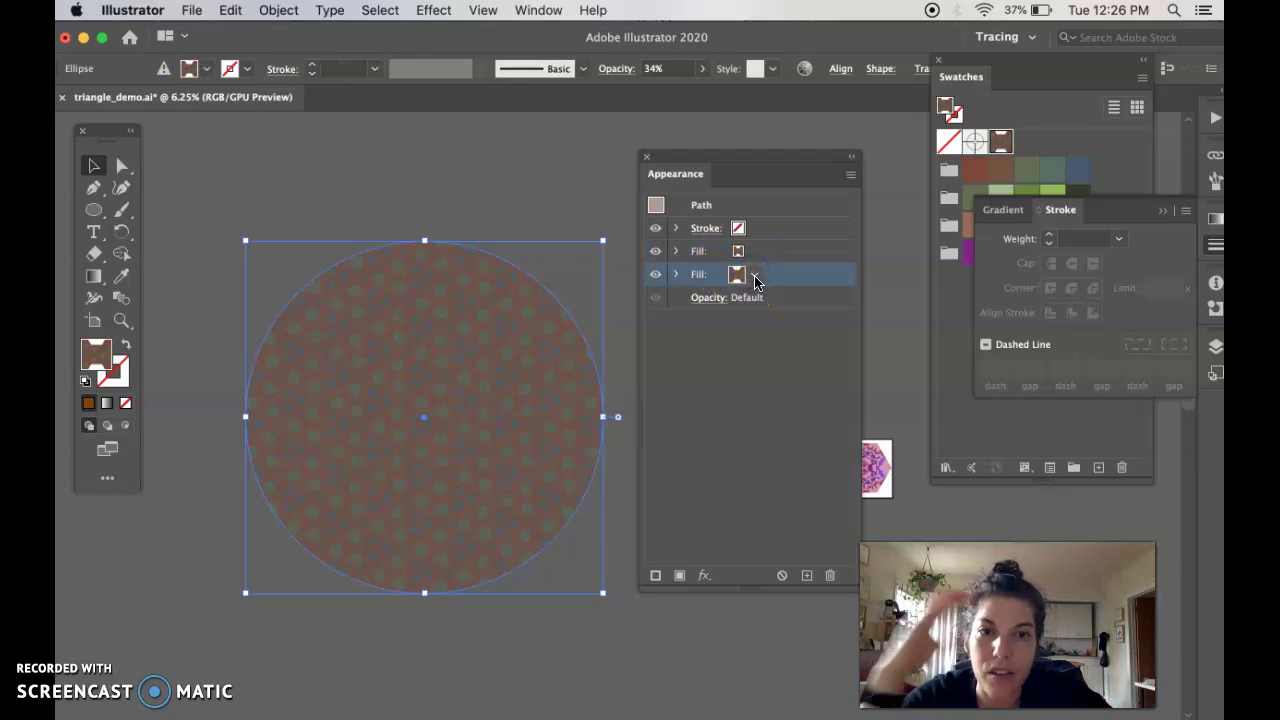
click(755, 278)
click(537, 396)
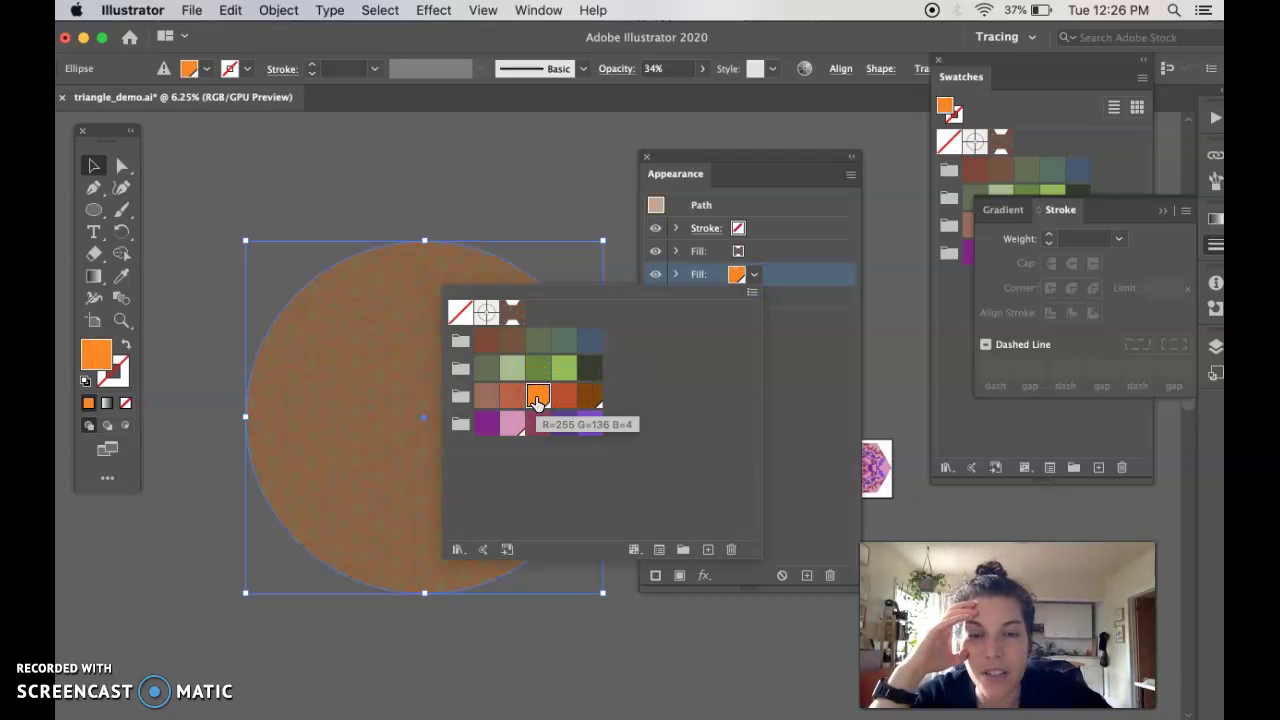
click(780, 346)
Try the orange fill above the pattern fill, compare the effect up close, and put the pattern fill back on top
click(700, 271)
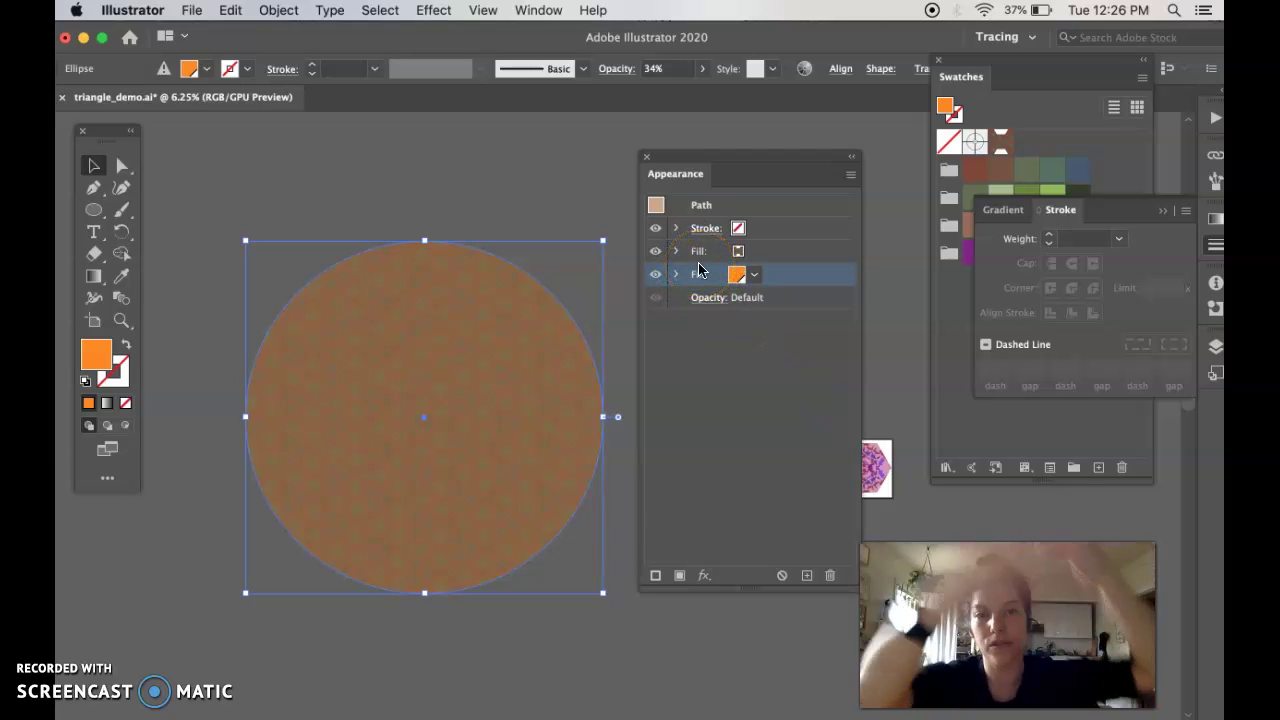
click(693, 275)
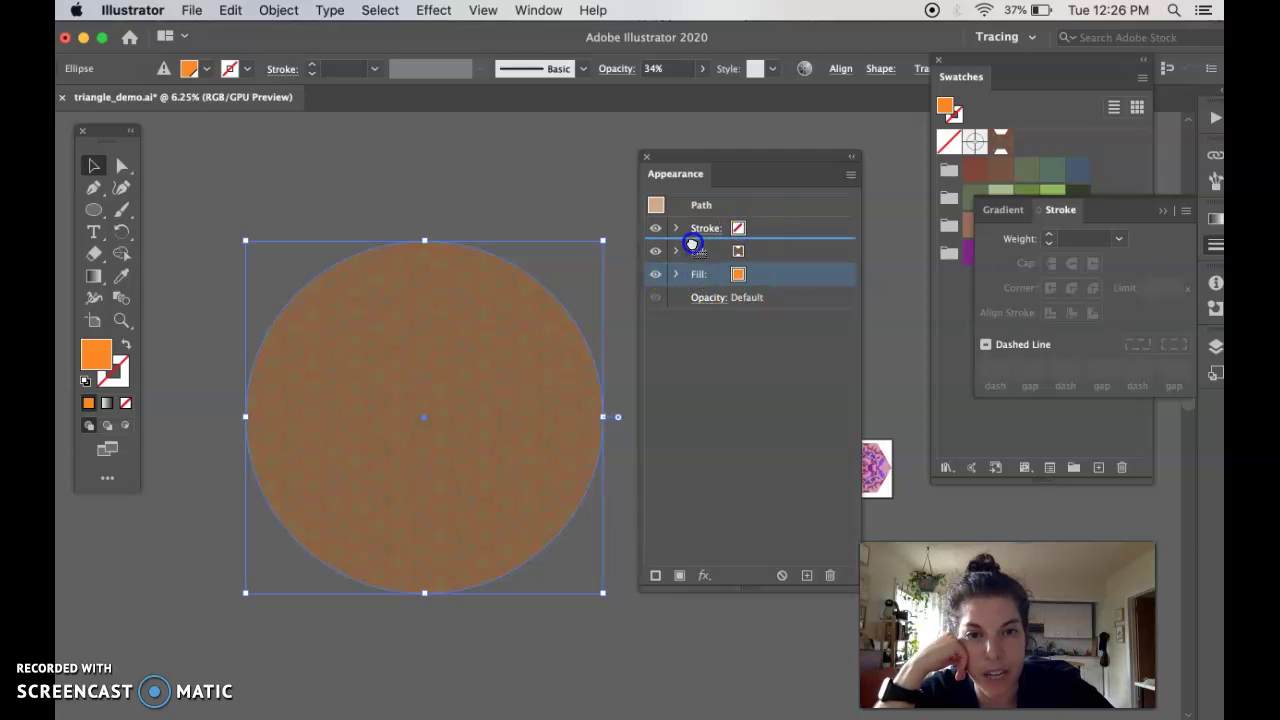
drag(692, 244, 693, 247)
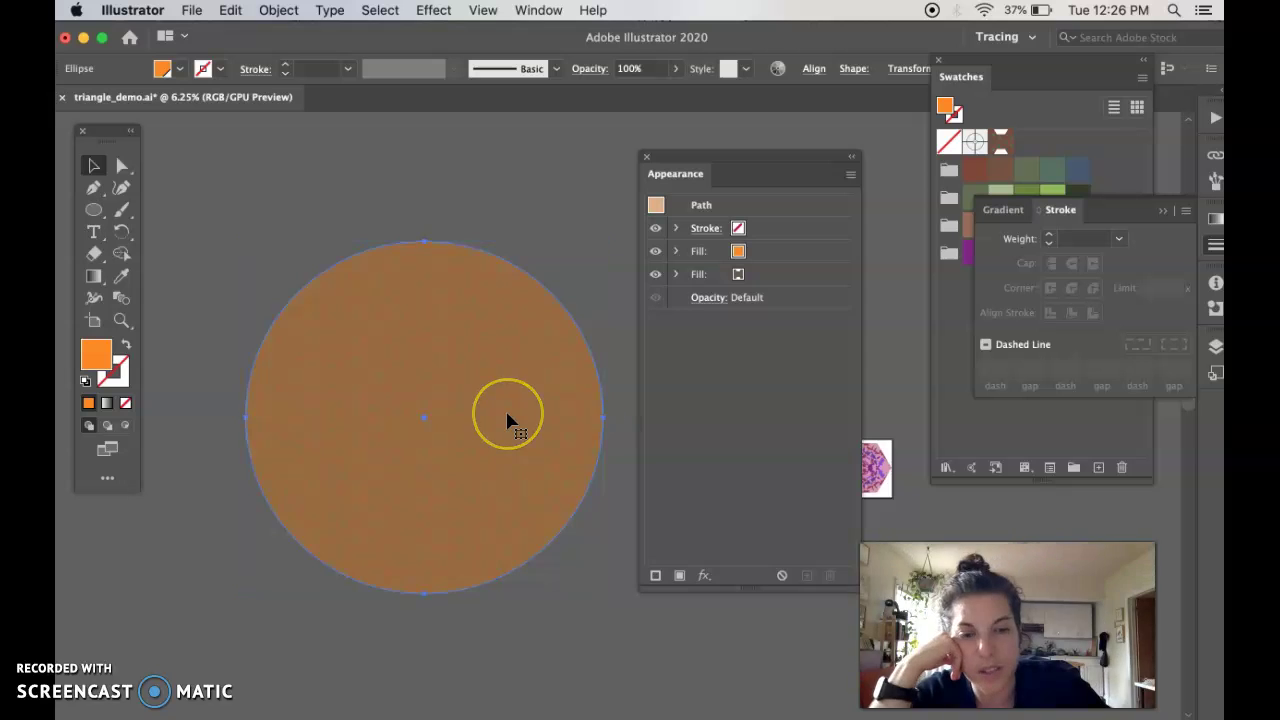
key(super+equal)
key(super+equal)
key(super+equal)
scroll(440, 413, right, 5)
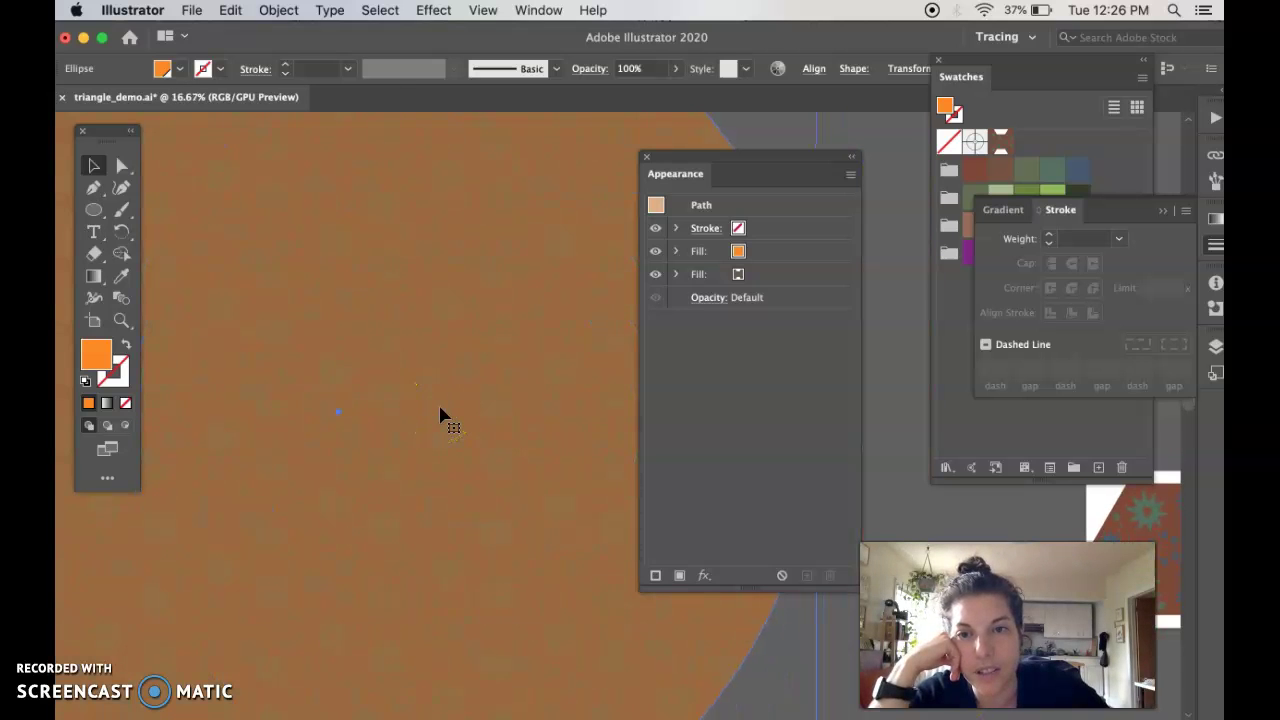
click(699, 253)
drag(698, 277, 692, 279)
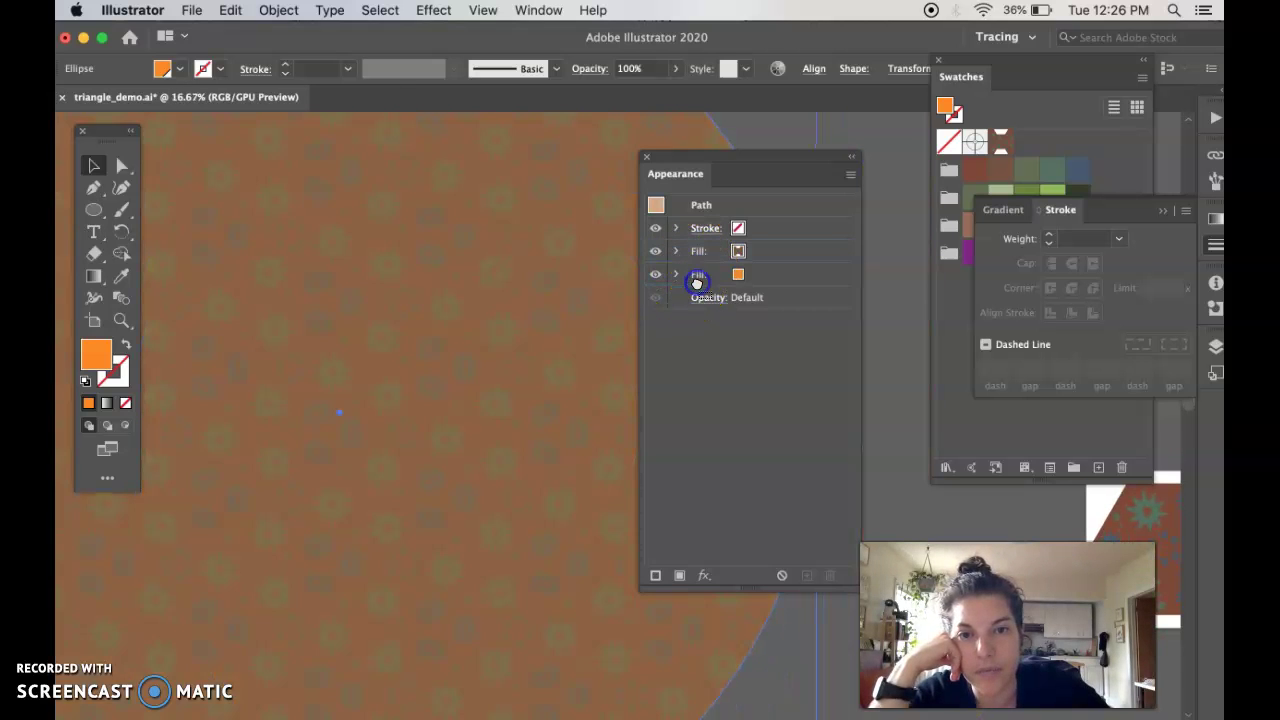
Raise the pattern fill's opacity to 100% and collapse its attributes
click(743, 251)
click(752, 256)
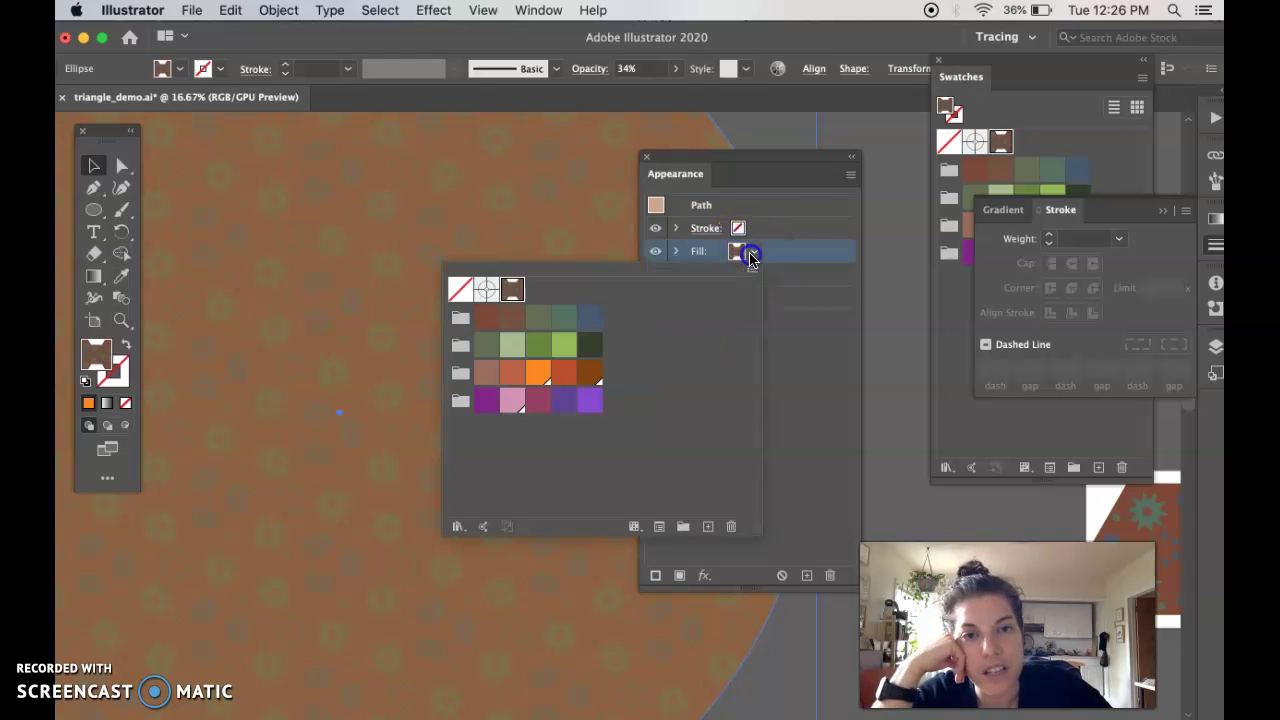
click(794, 346)
click(677, 251)
click(763, 277)
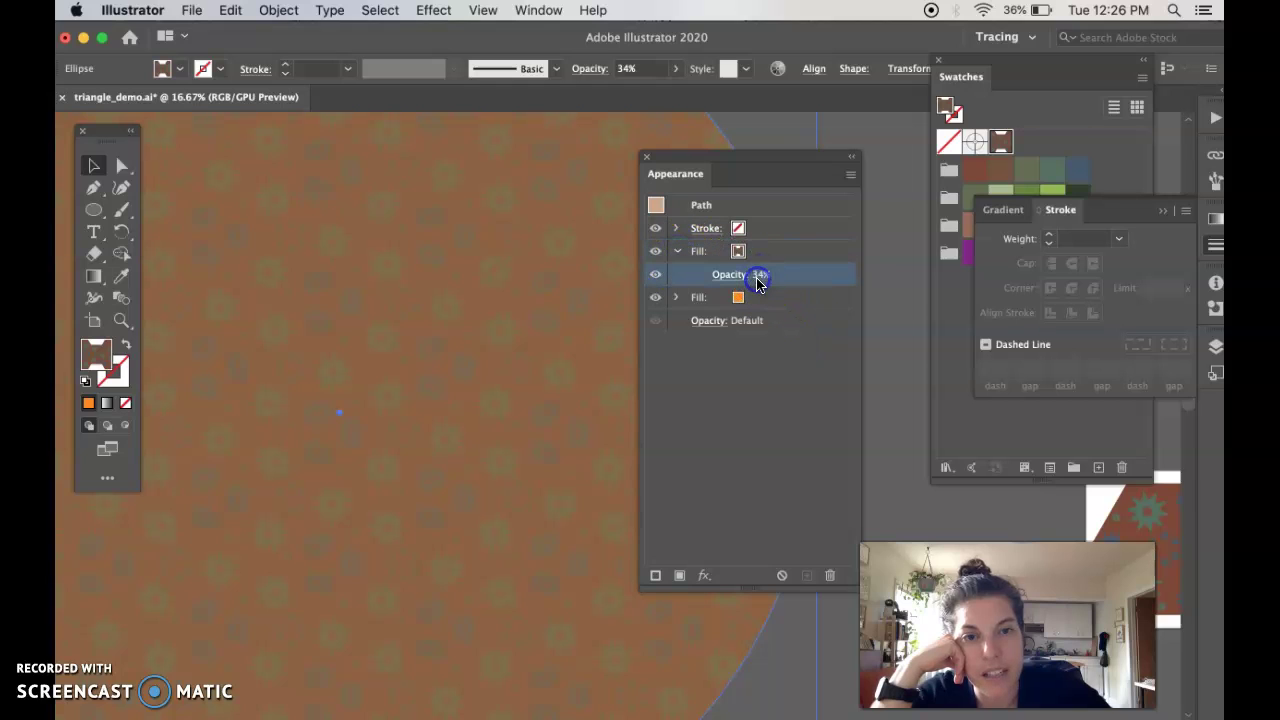
click(729, 276)
click(733, 314)
drag(670, 338, 771, 340)
click(808, 424)
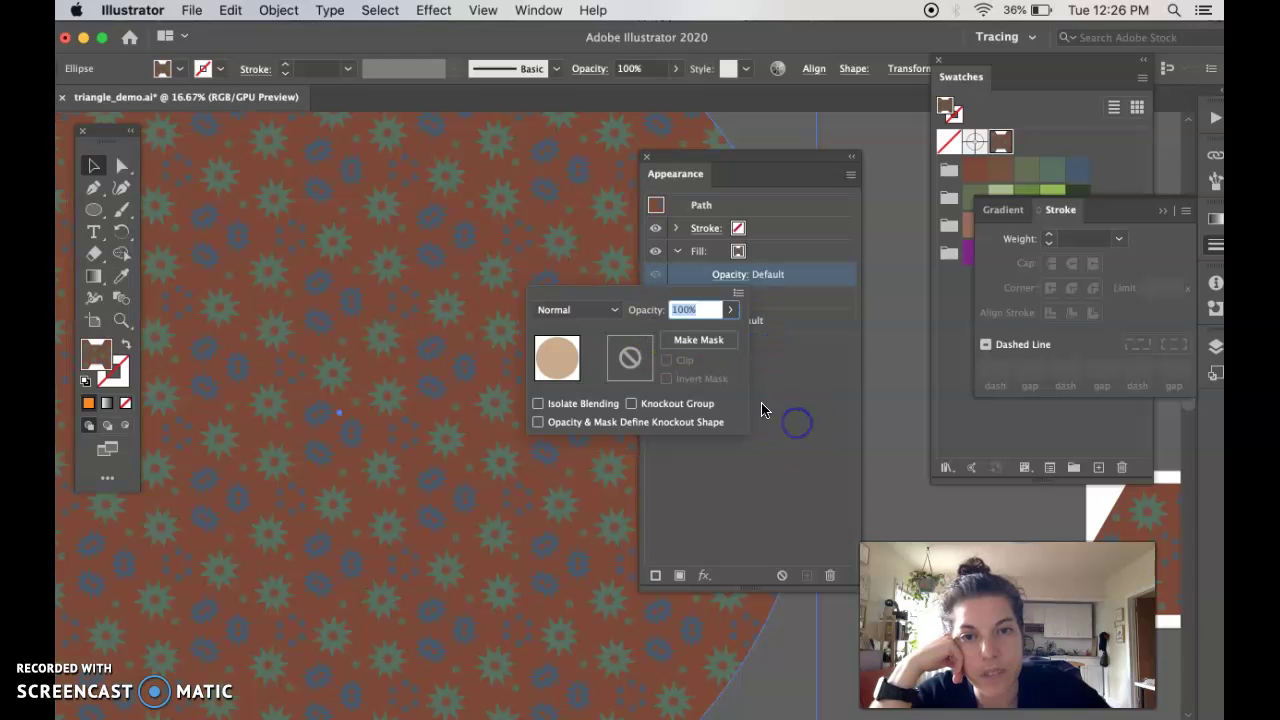
click(698, 253)
click(677, 251)
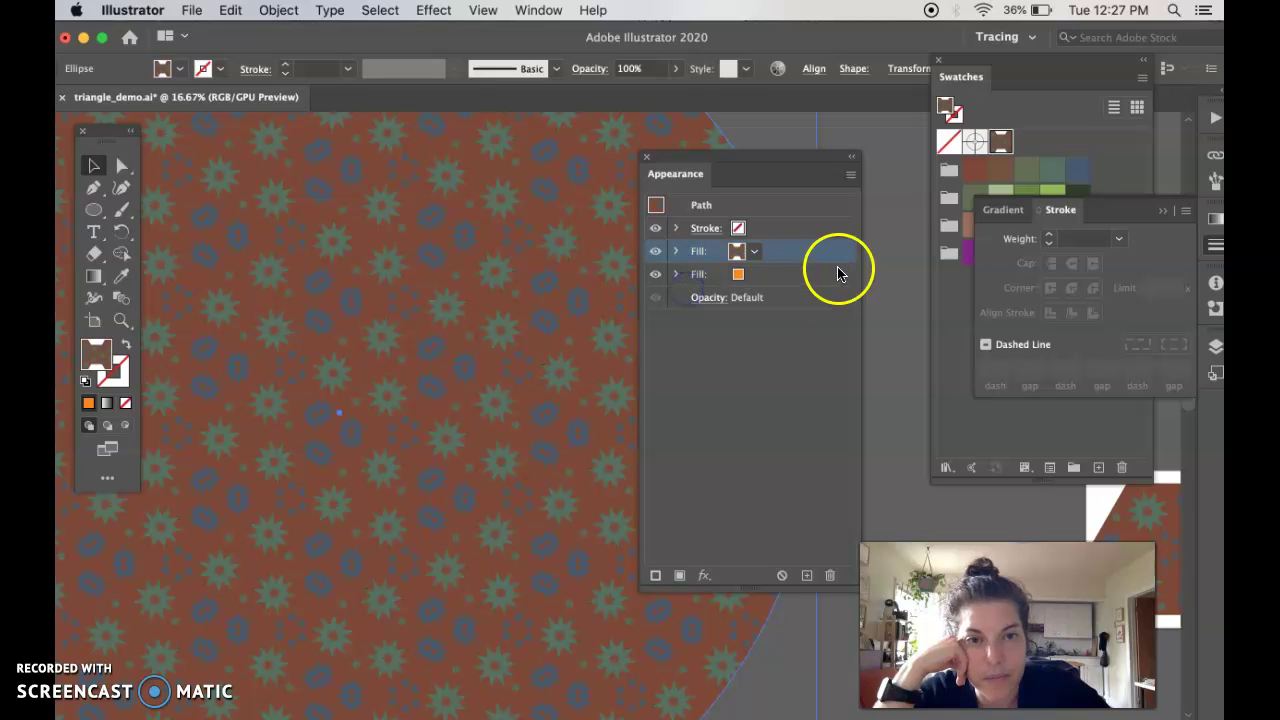
Move the orange fill above the pattern fill and set the orange fill's opacity to 35%
click(699, 275)
drag(699, 283, 699, 284)
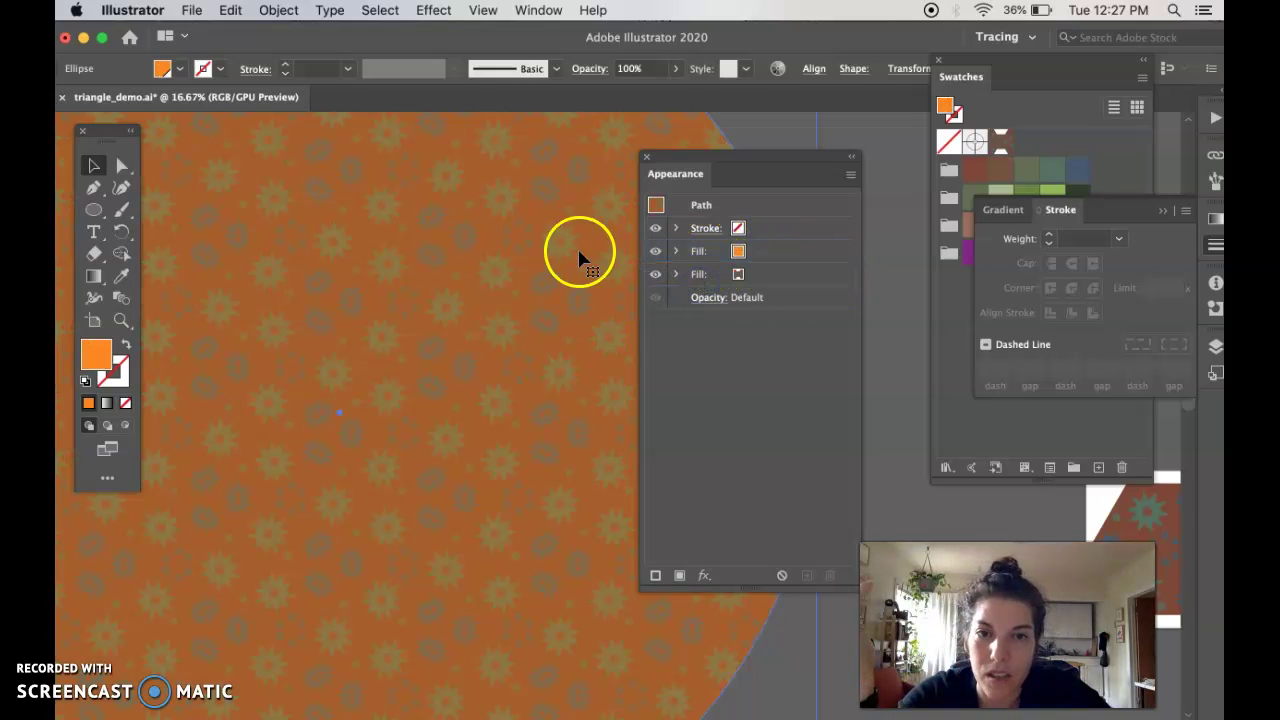
click(749, 254)
click(674, 252)
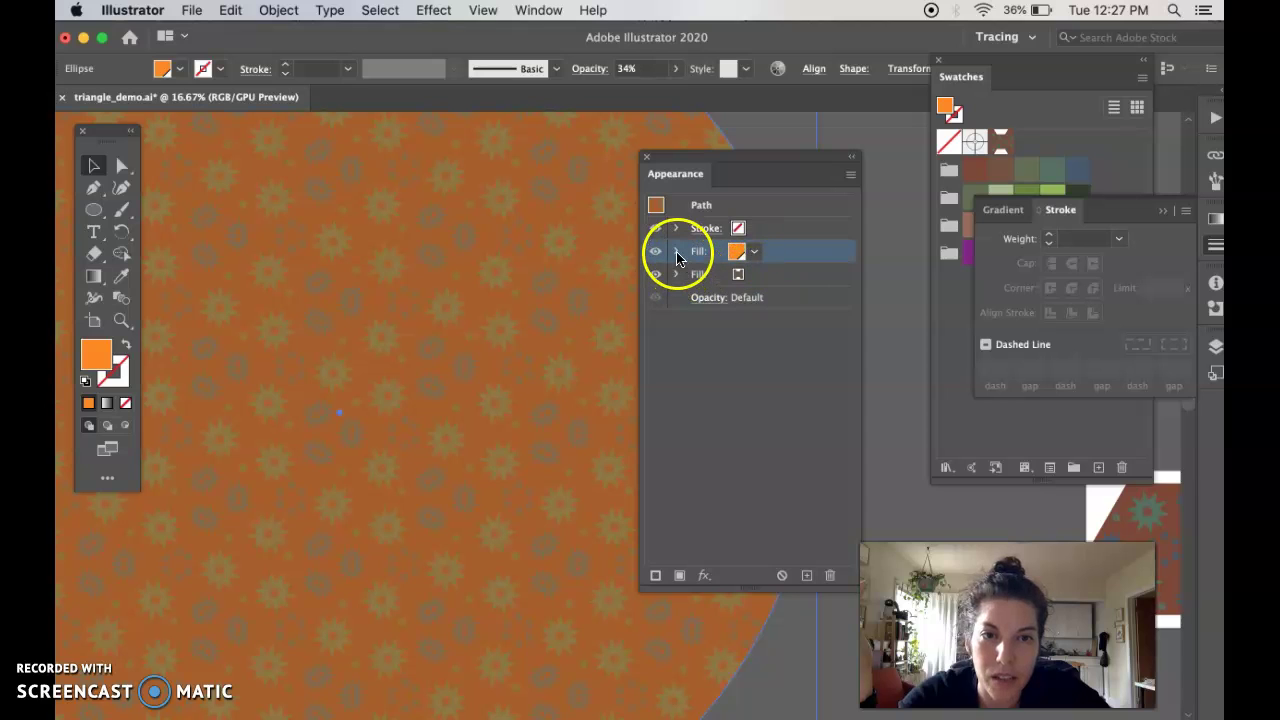
click(766, 276)
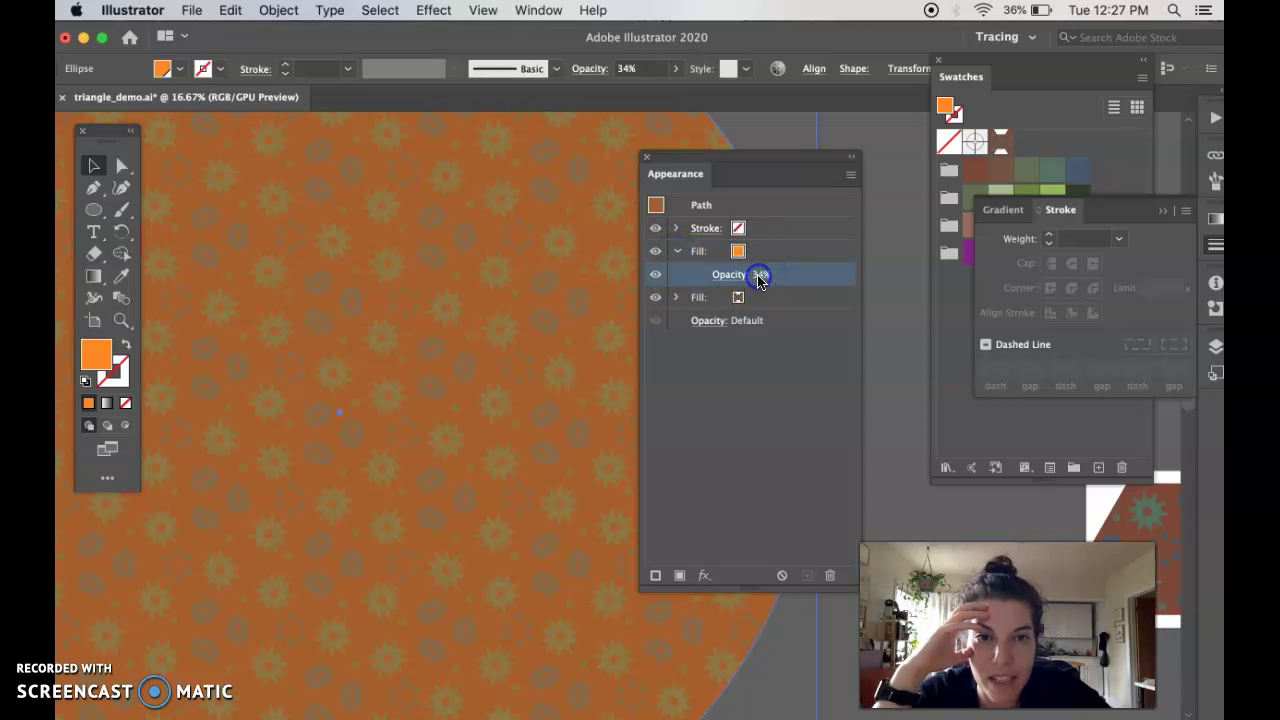
click(725, 279)
click(733, 316)
mouse_move(682, 336)
mouse_down()
mouse_move(771, 334)
mouse_move(683, 334)
mouse_up()
click(730, 310)
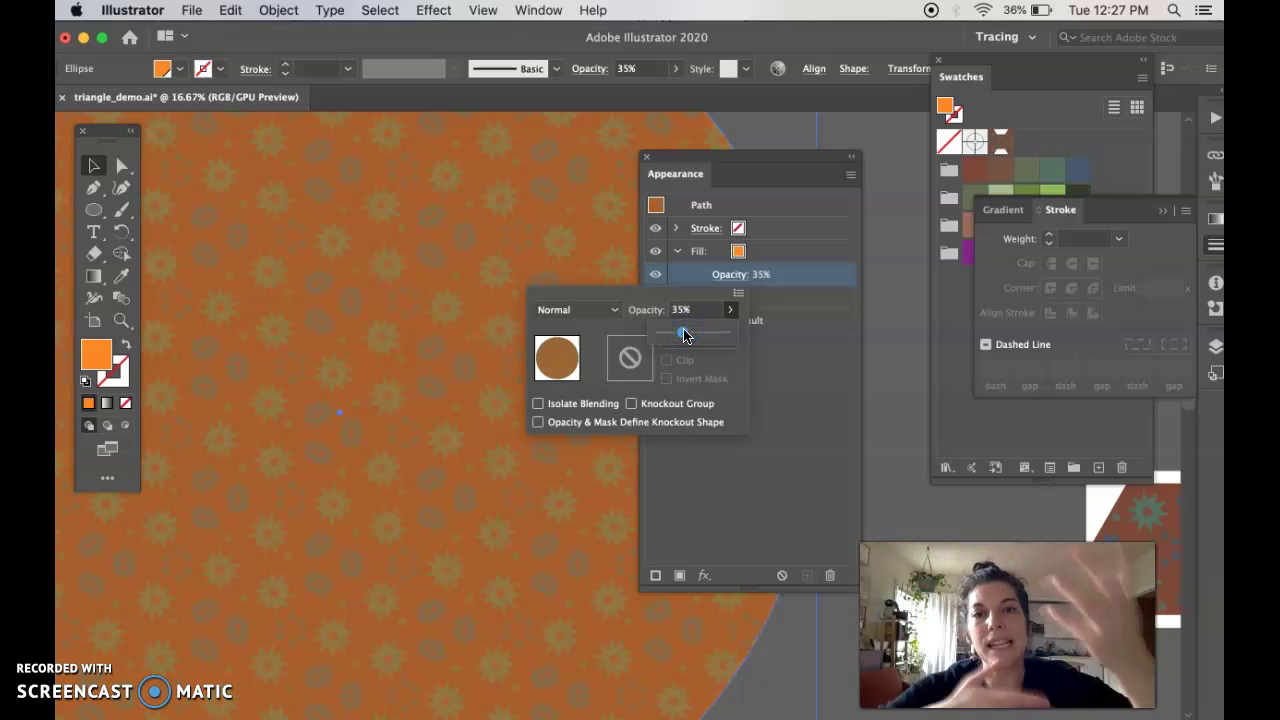
click(814, 486)
click(725, 338)
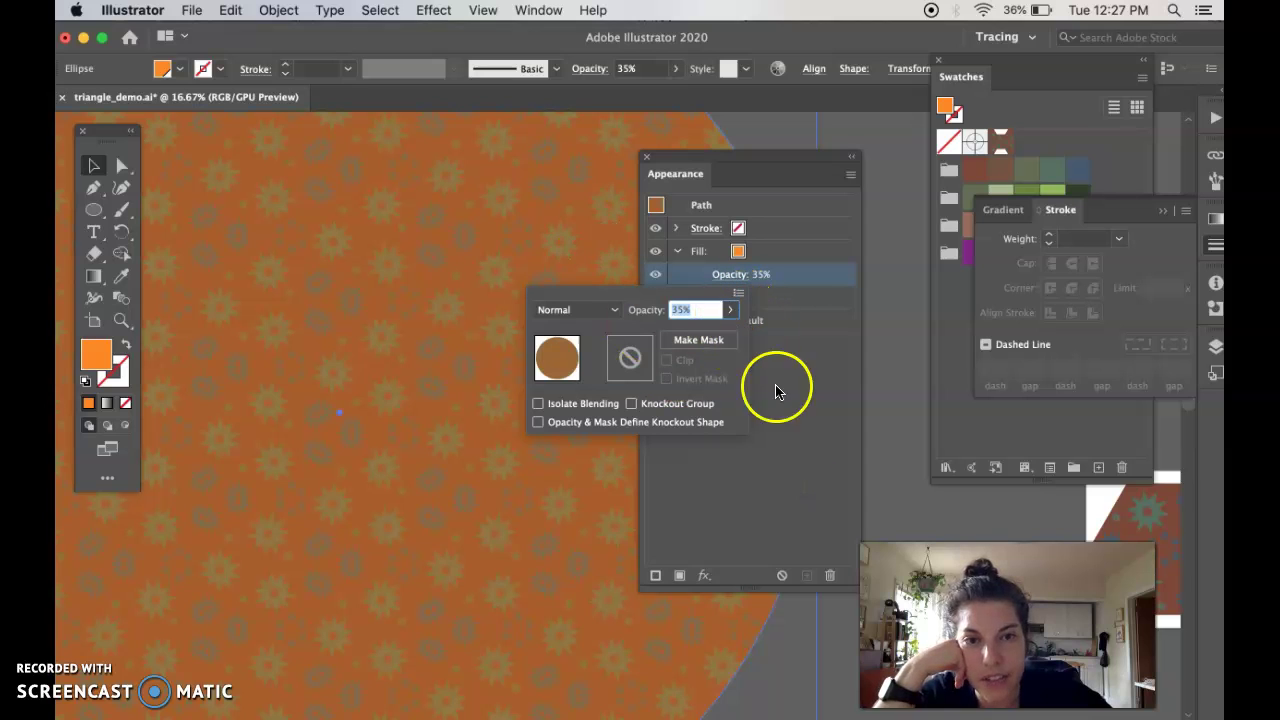
click(792, 408)
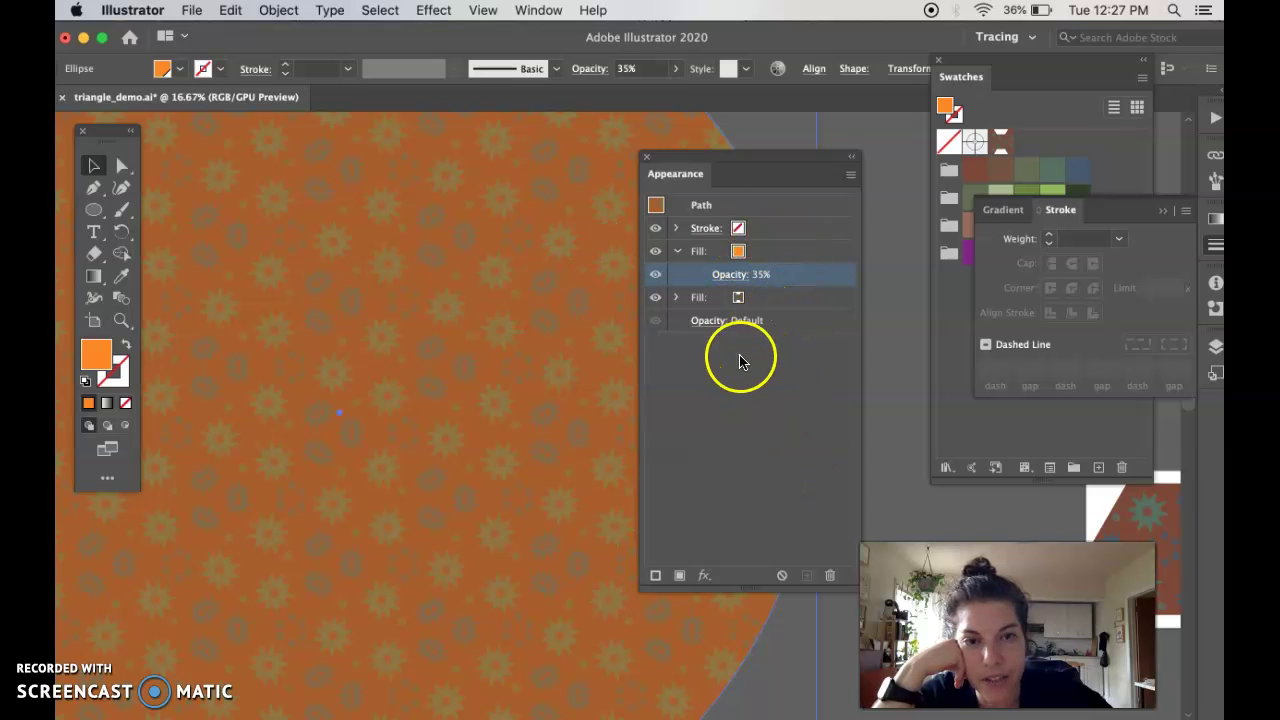
Close the Appearance panel and deselect the circle to review the orange-tinted pattern
click(646, 158)
click(882, 414)
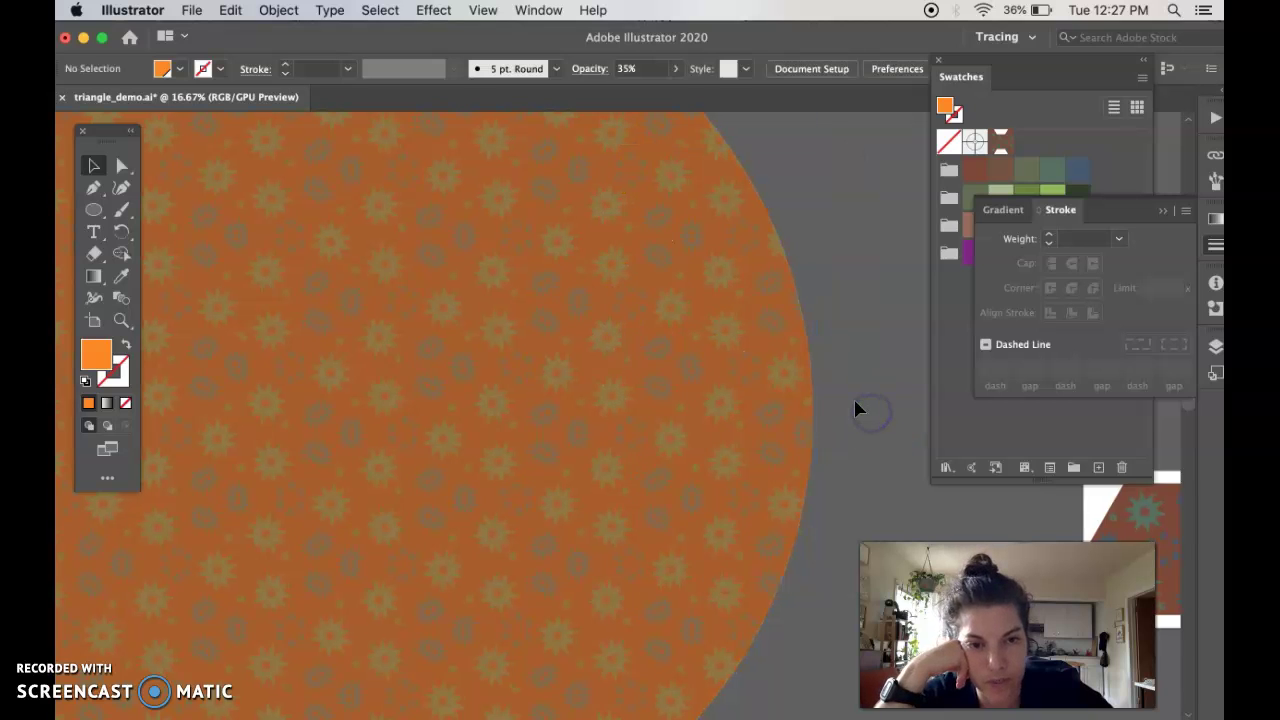
scroll(855, 408, right, 5)
scroll(855, 408, right, 10)
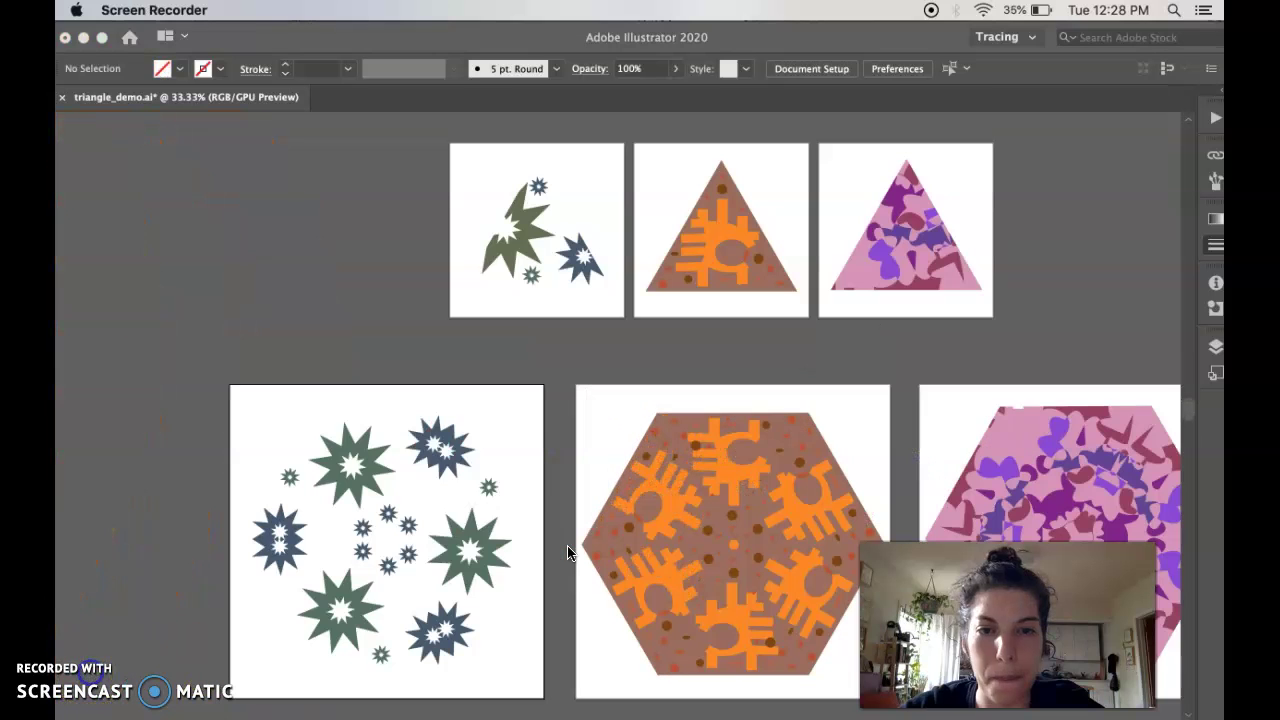
Select the transparent-background star hexagon artwork and open Pattern Options
click(328, 404)
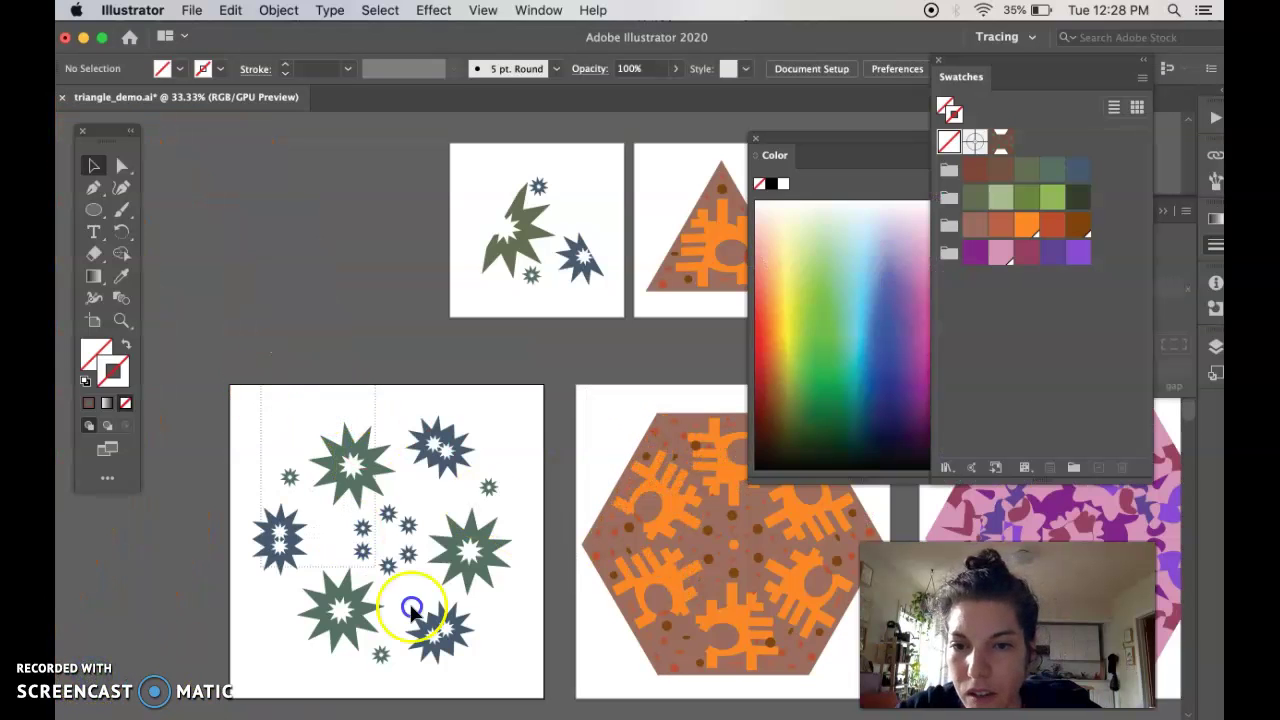
key(super+a)
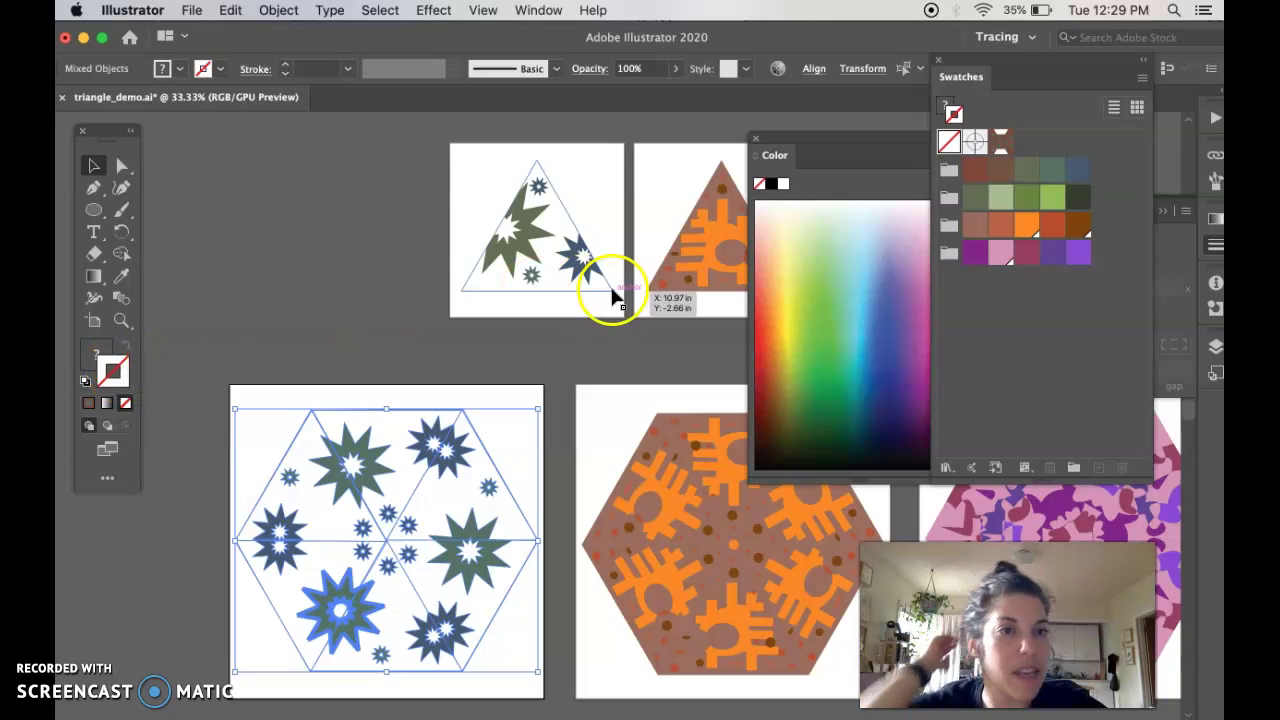
click(539, 10)
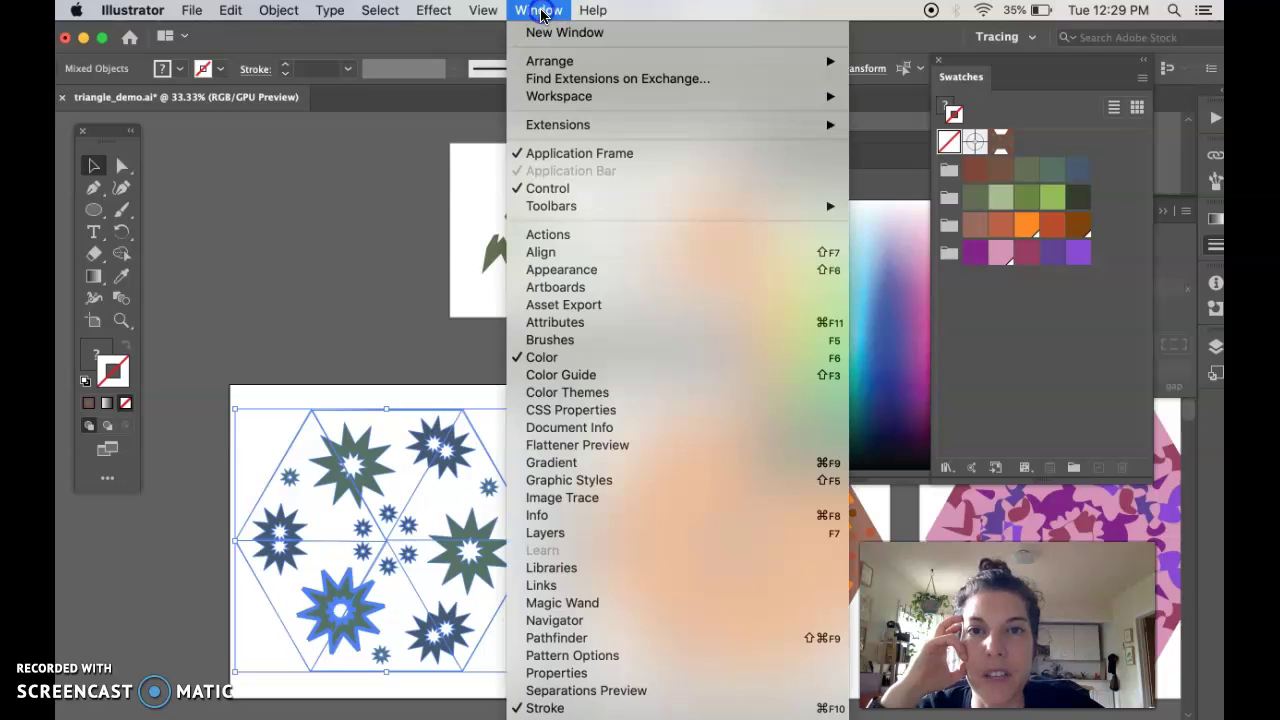
scroll(558, 176, down, 5)
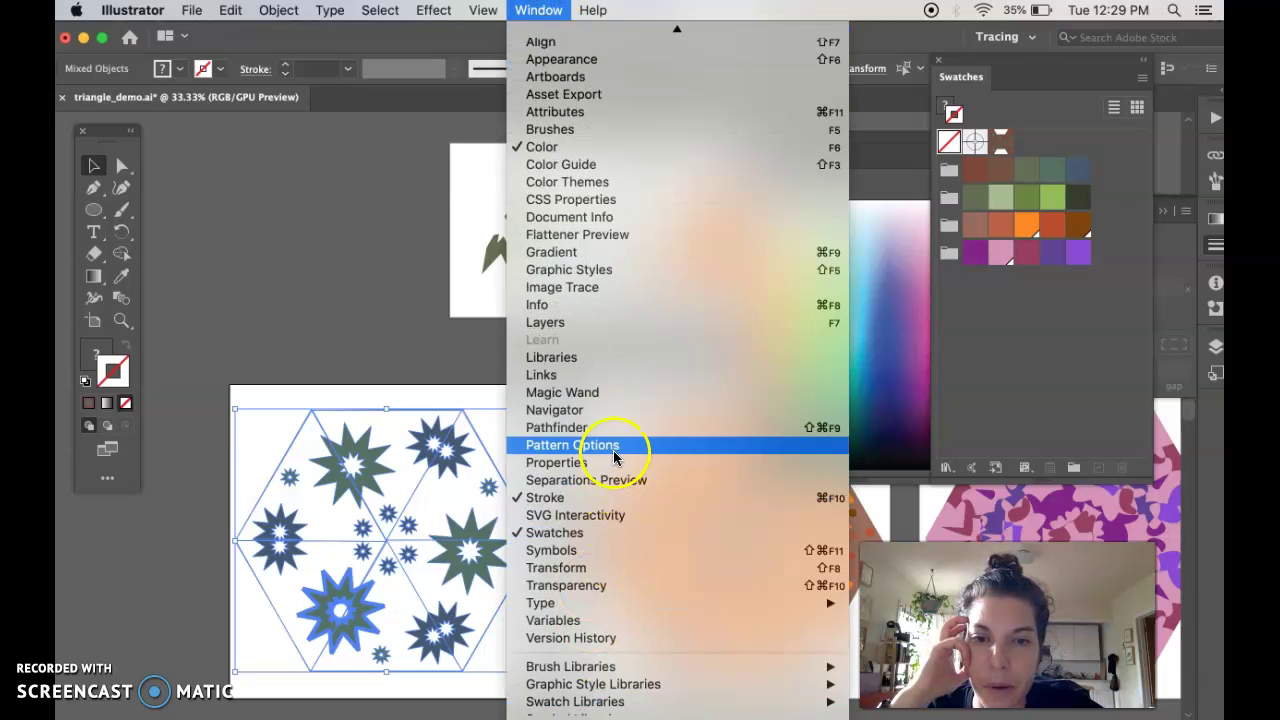
click(614, 457)
drag(814, 175, 583, 158)
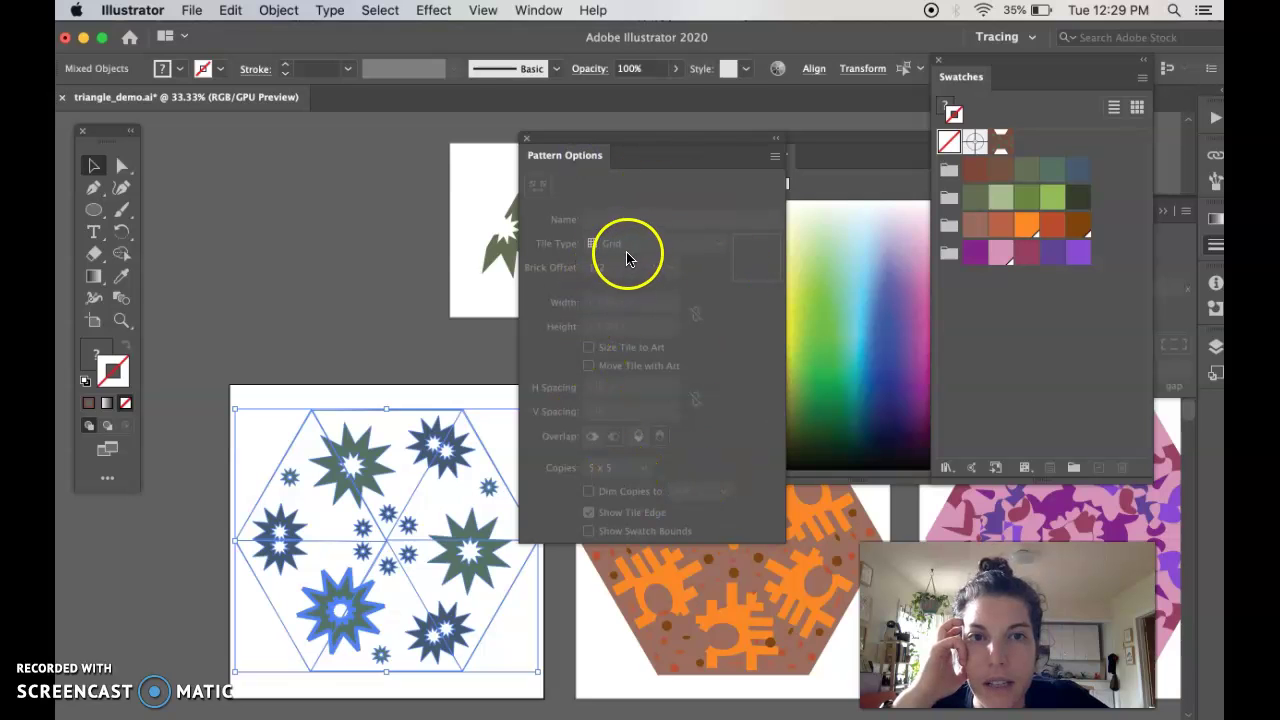
Reselect the whole star hexagon, make a new pattern from it, and move Pattern Options clear of the tile preview
click(347, 320)
drag(268, 335, 435, 557)
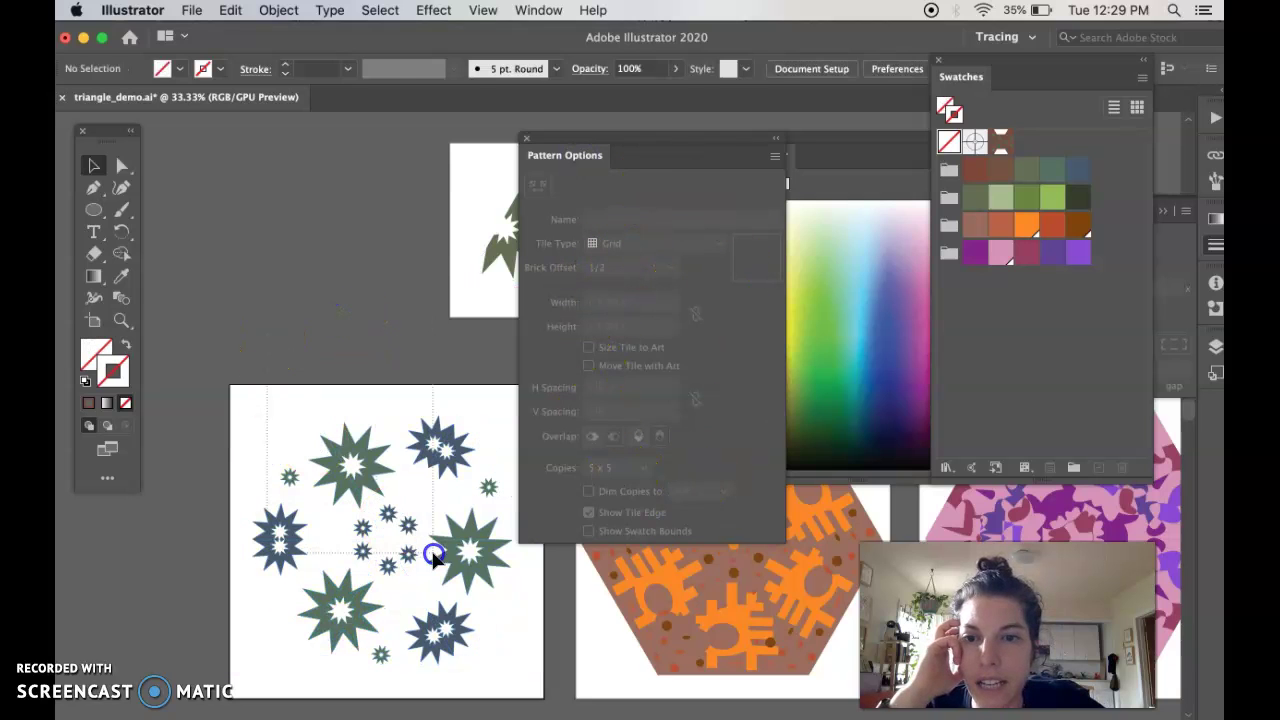
drag(507, 650, 500, 651)
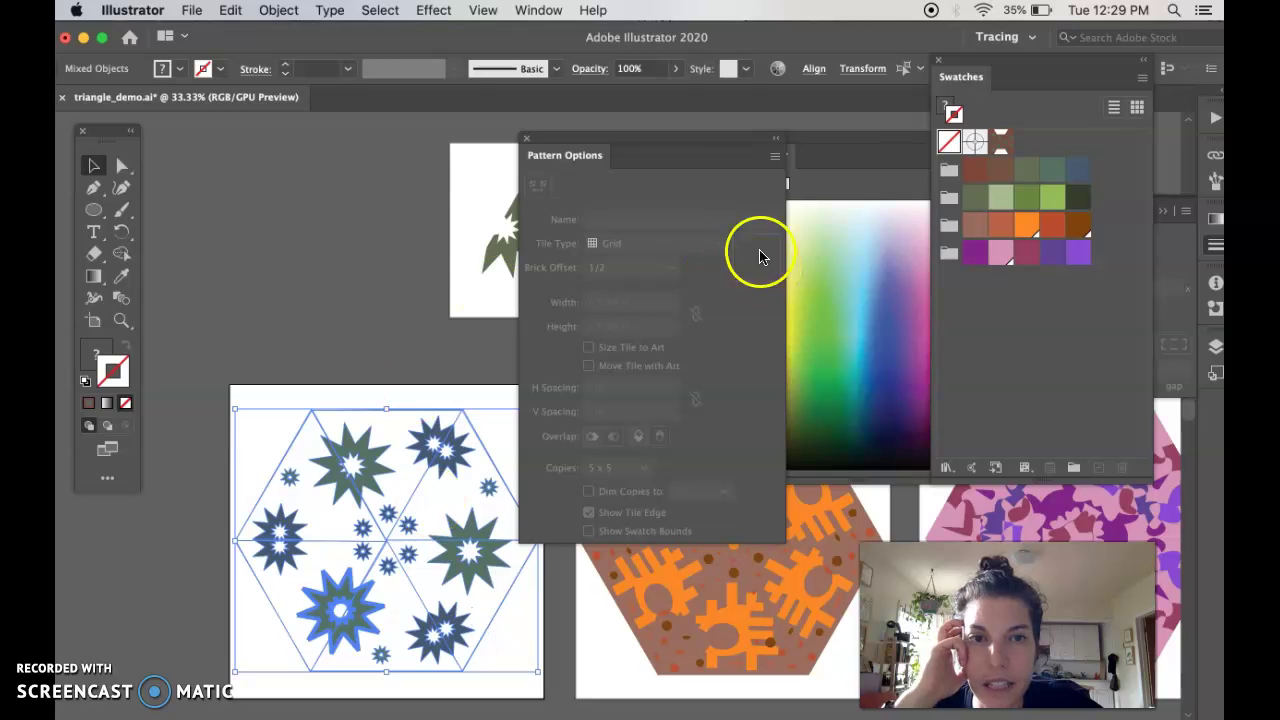
click(775, 157)
click(825, 158)
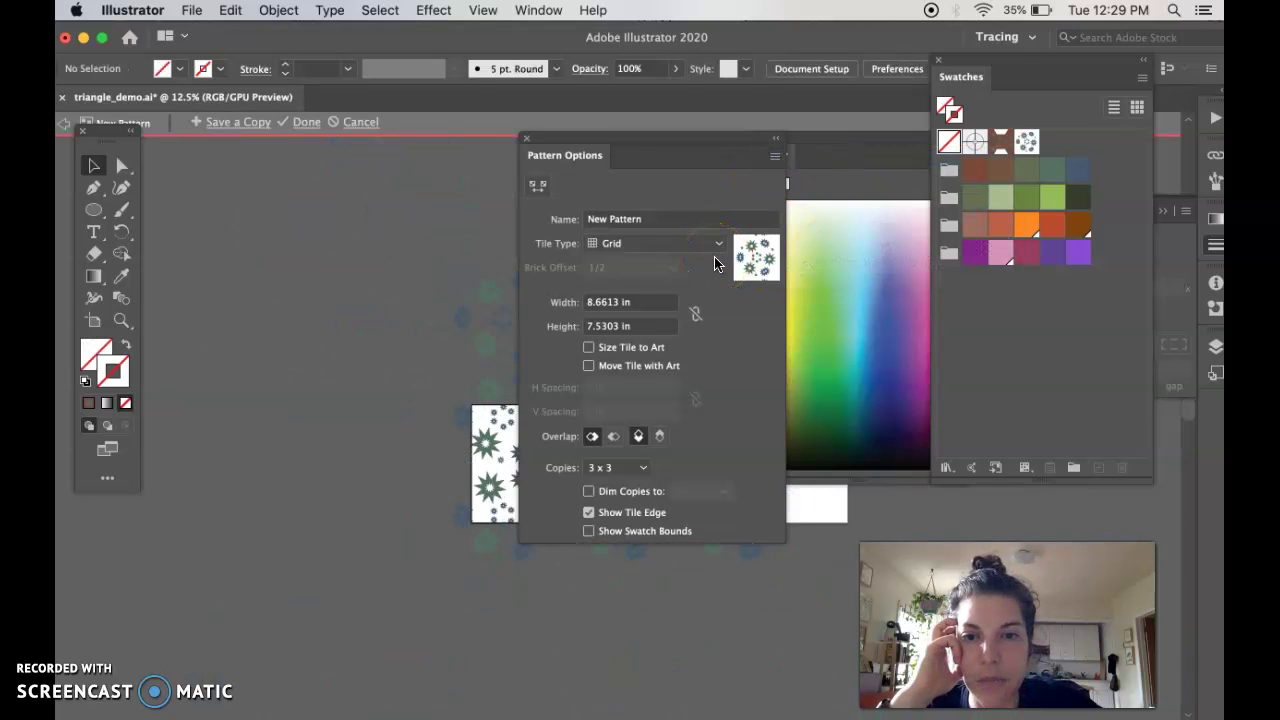
drag(414, 252, 318, 410)
drag(594, 157, 707, 142)
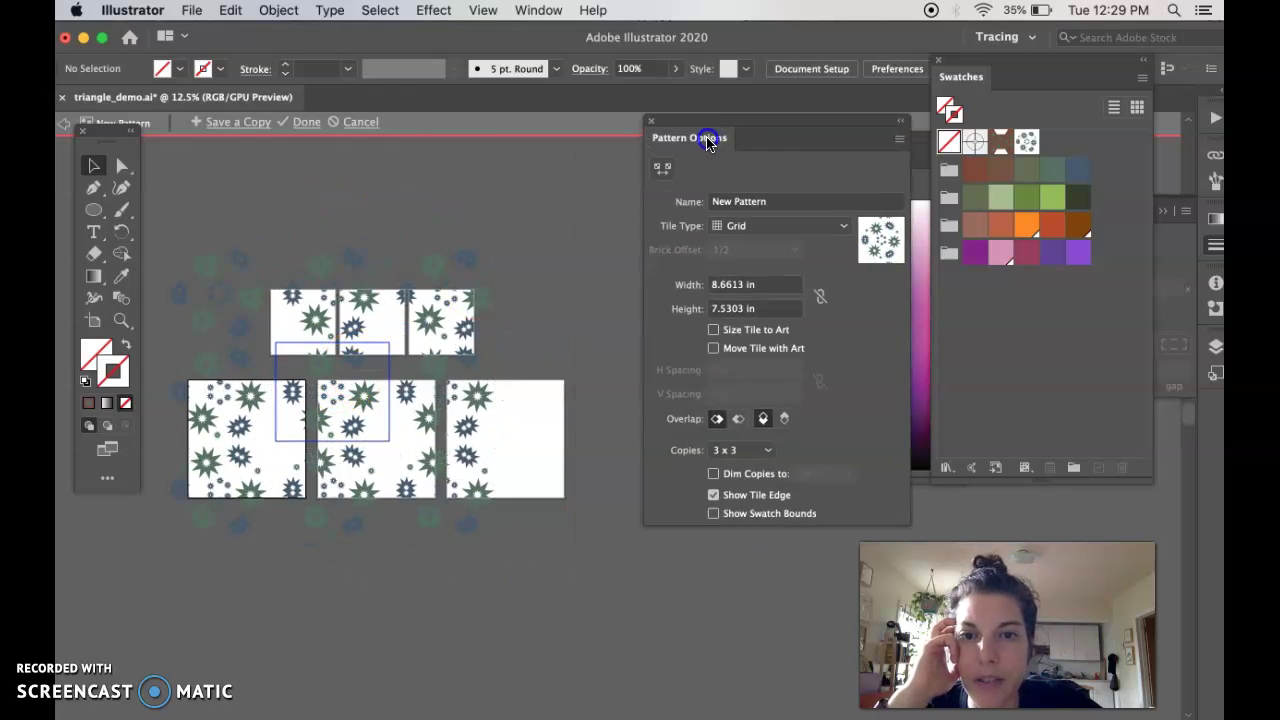
Set the star pattern's tile type to Hex by Column and examine how the copies repeat
click(755, 228)
click(760, 308)
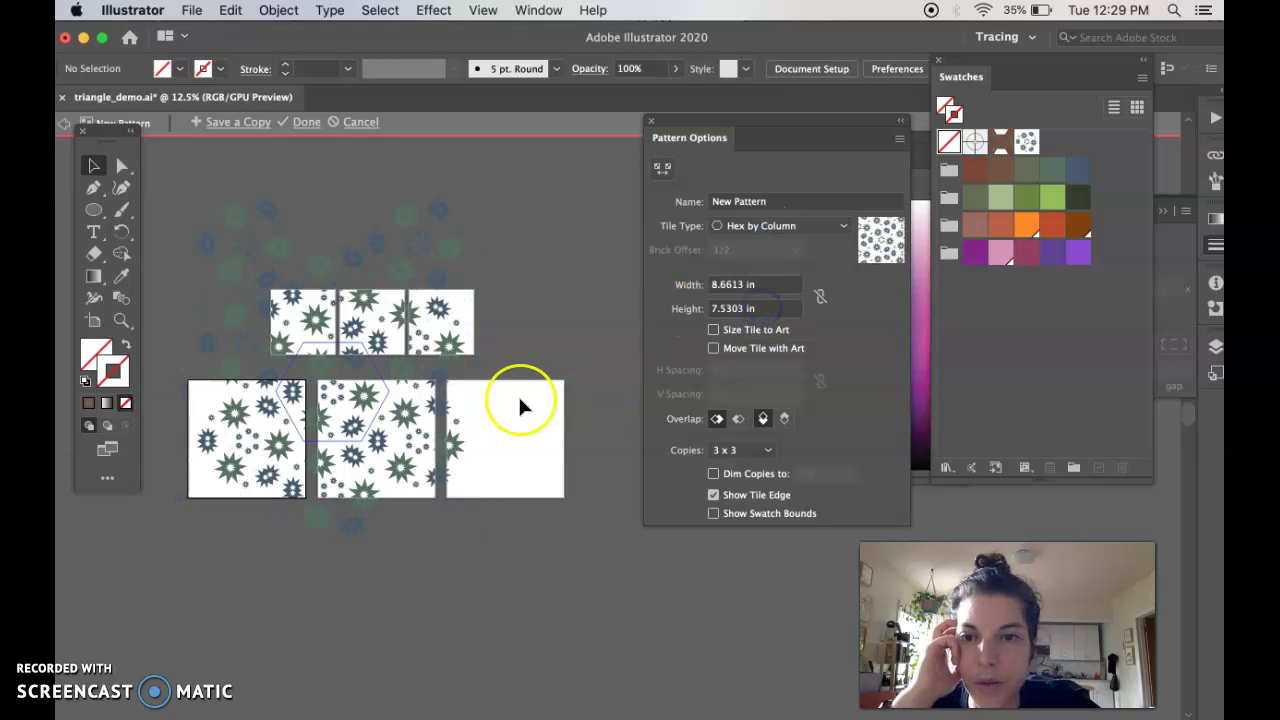
scroll(519, 399, left, 5)
scroll(519, 399, up, 2)
key(super+plus)
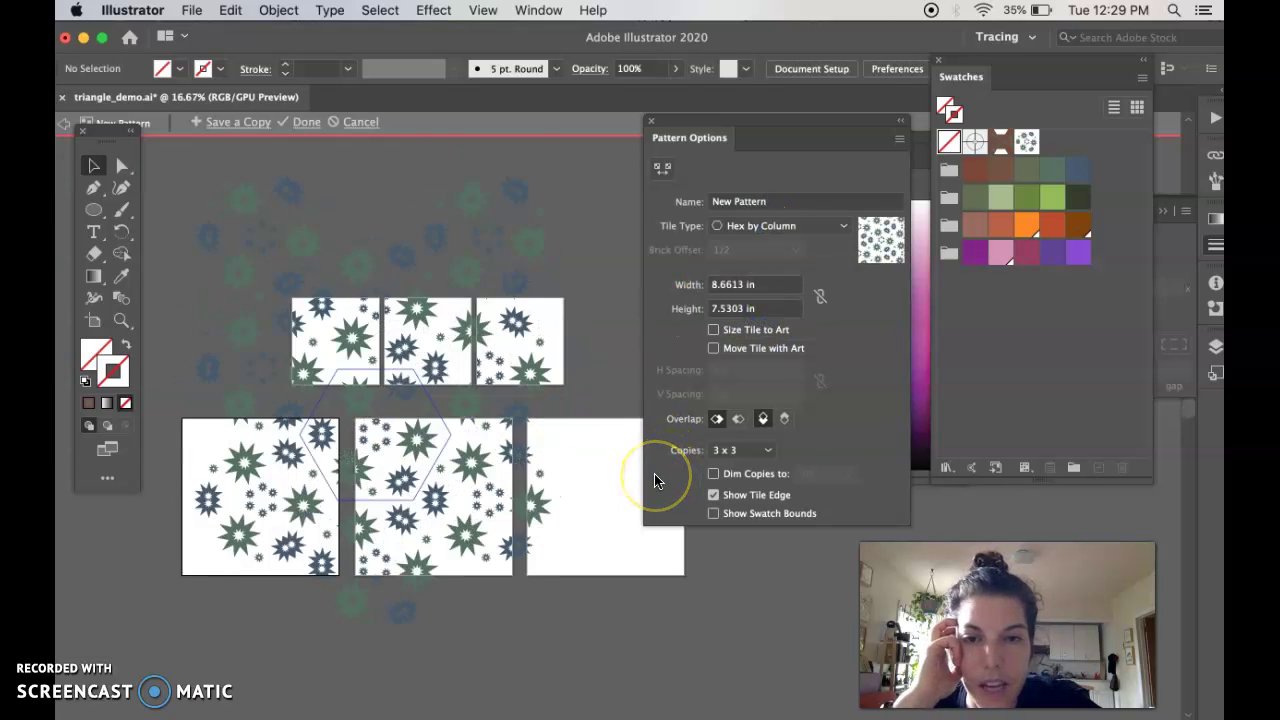
key(super+plus)
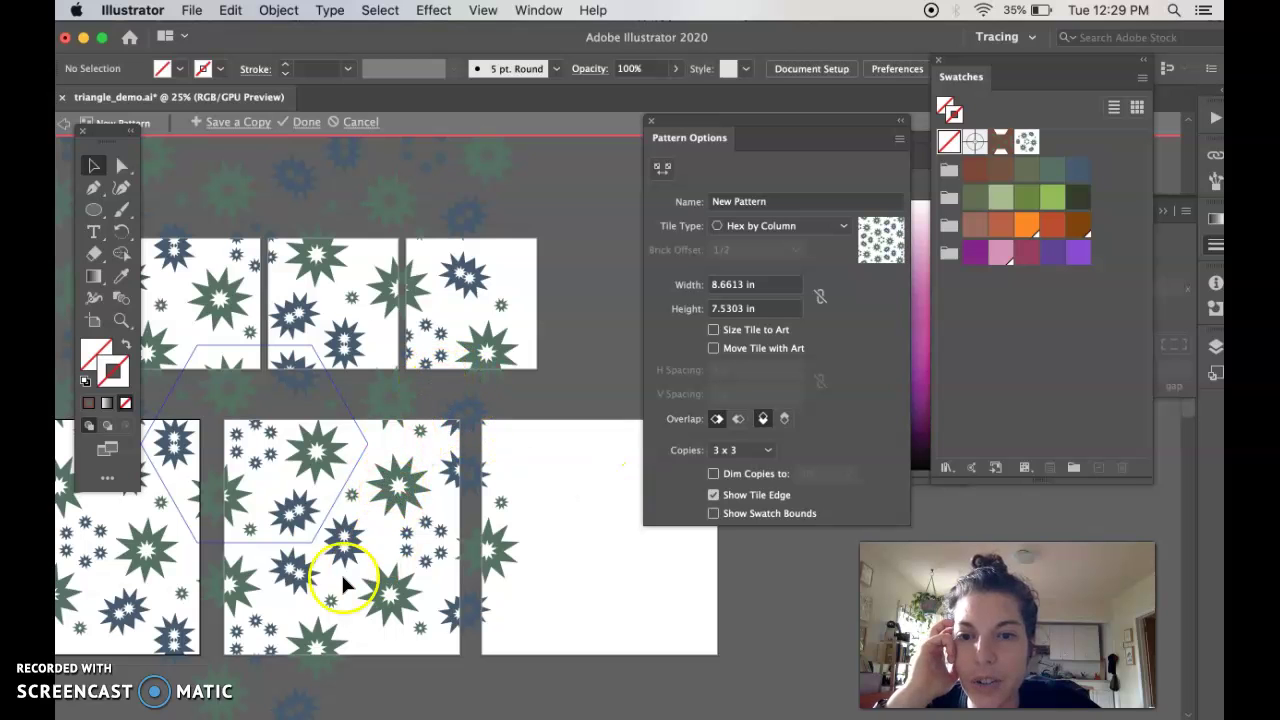
scroll(472, 237, left, 3)
scroll(472, 237, down, 1)
scroll(472, 237, left, 1)
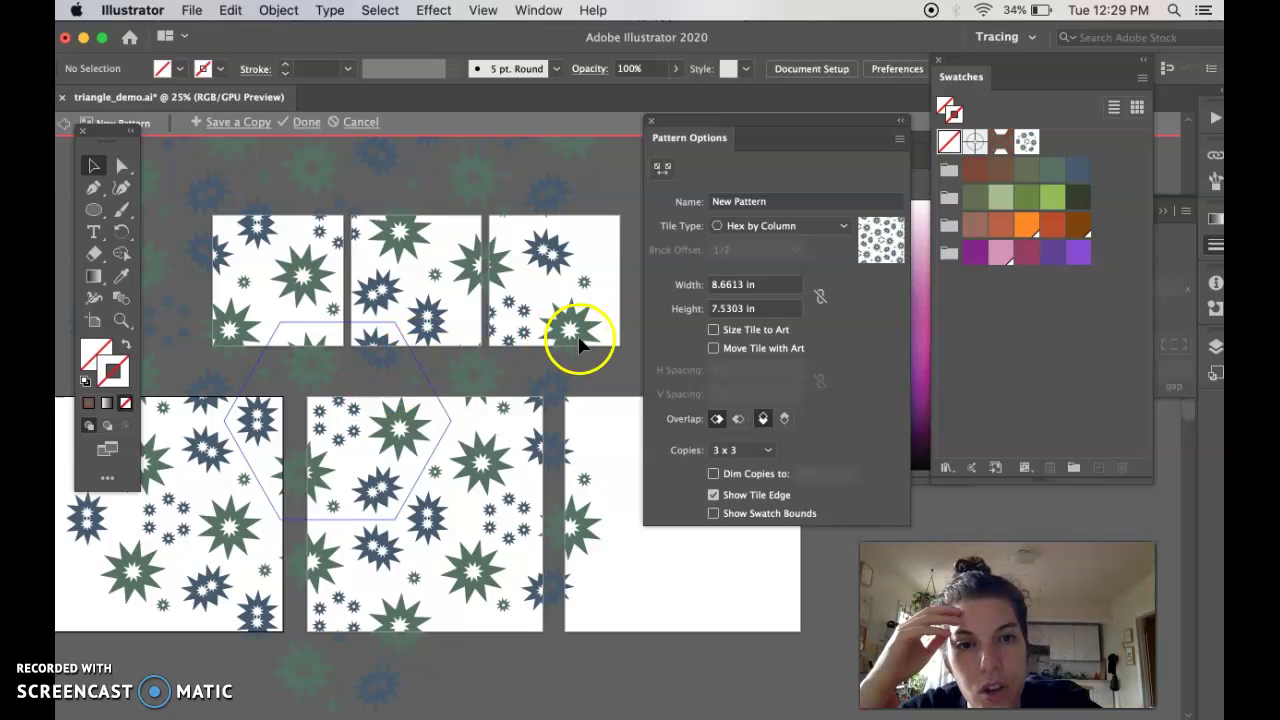
Name the pattern "transparent hex" and finish pattern editing
double_click(744, 202)
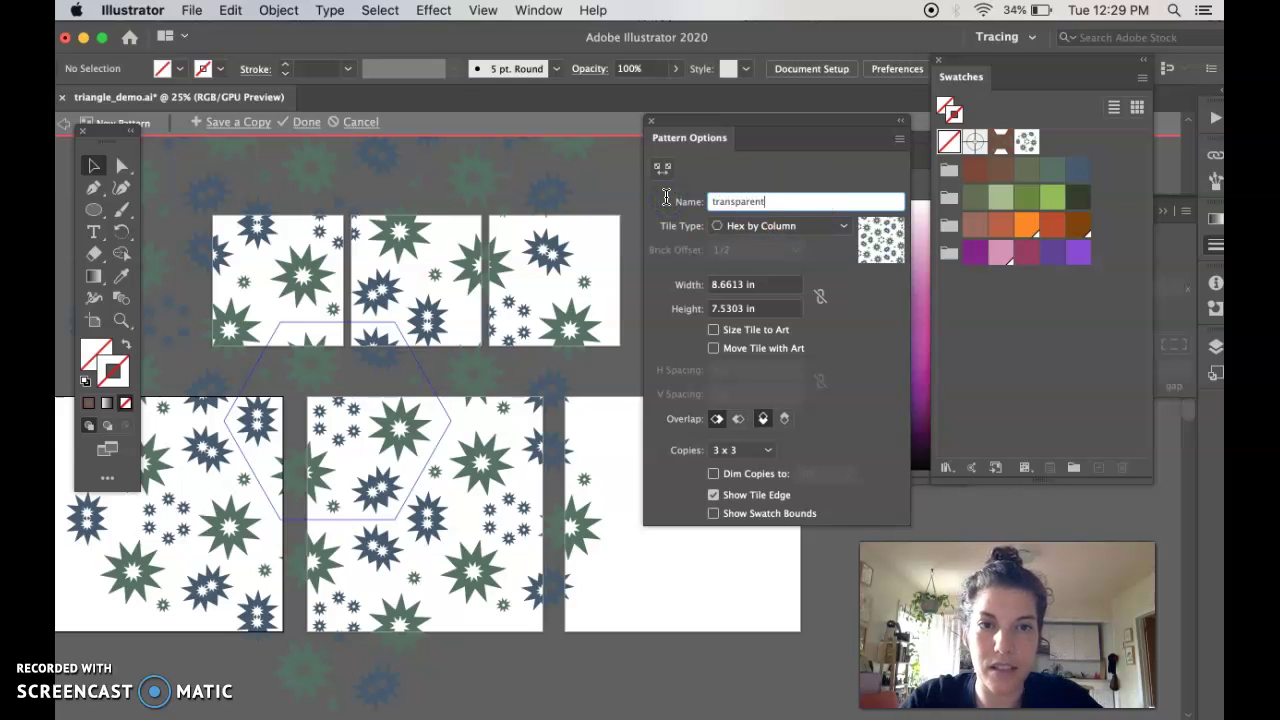
text(ab)
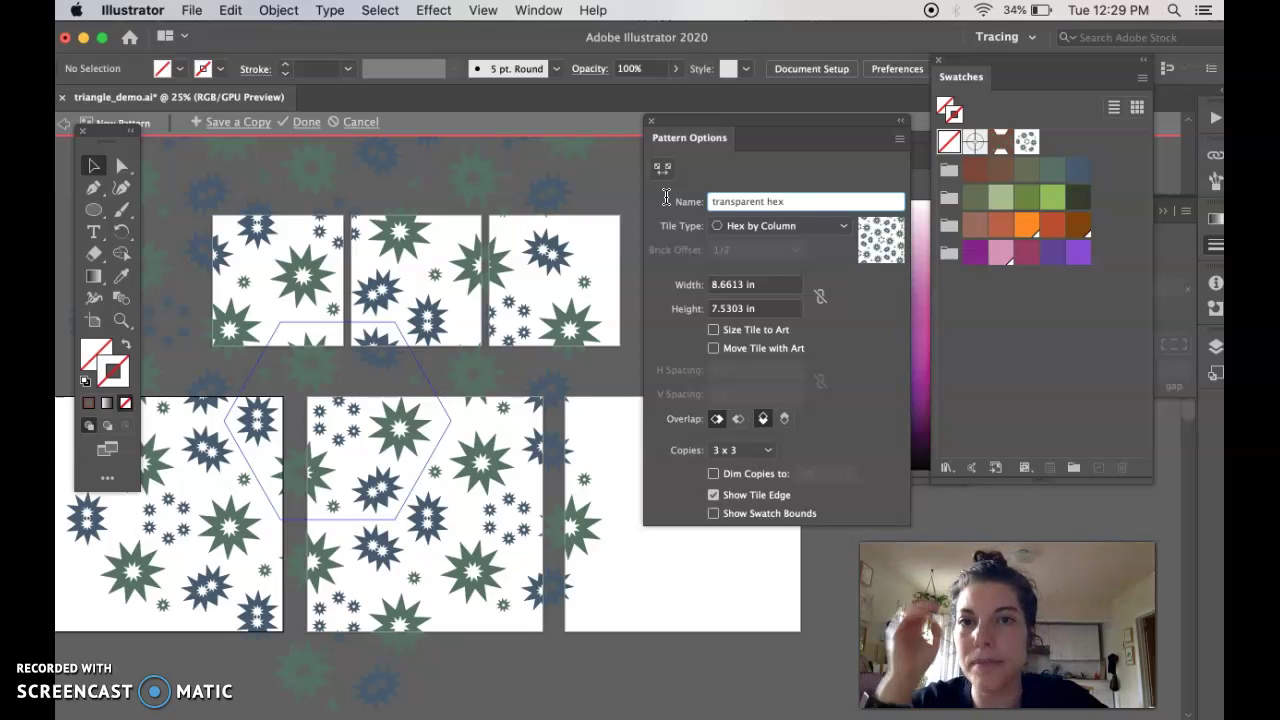
click(303, 122)
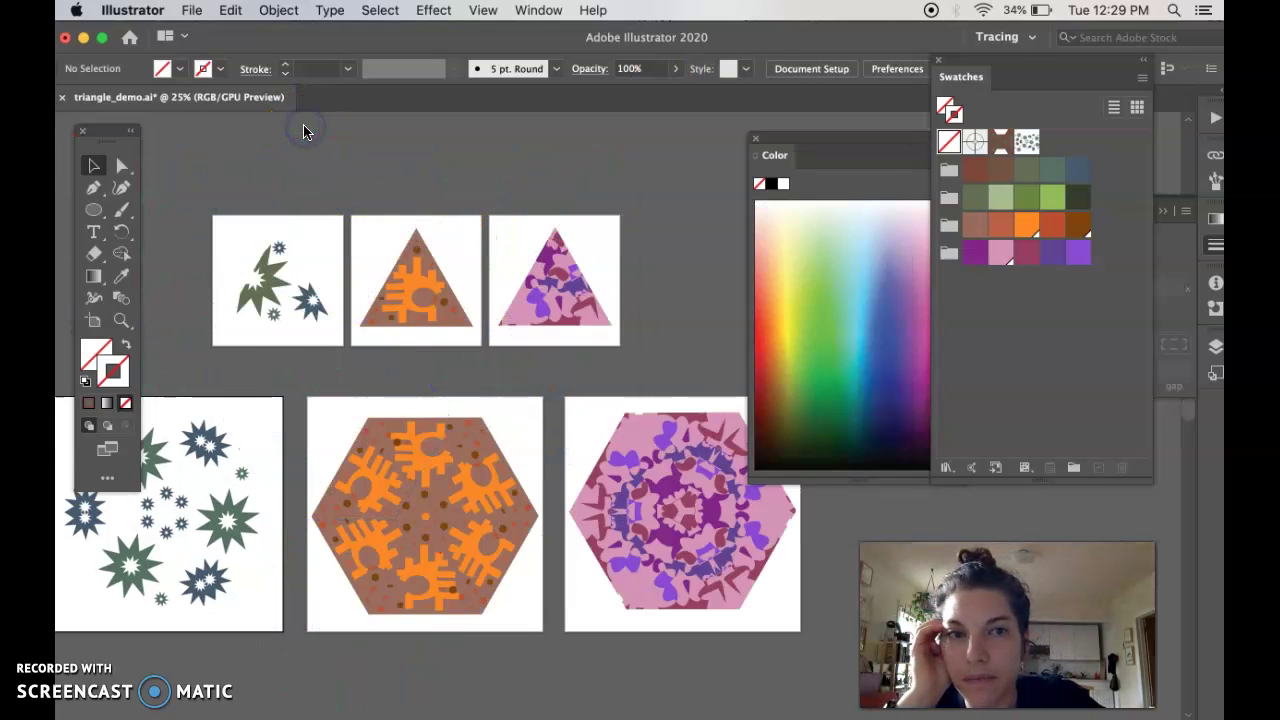
Select the large orange-tinted circle beside the artboards
alt+scroll(572, 413, up, 10)
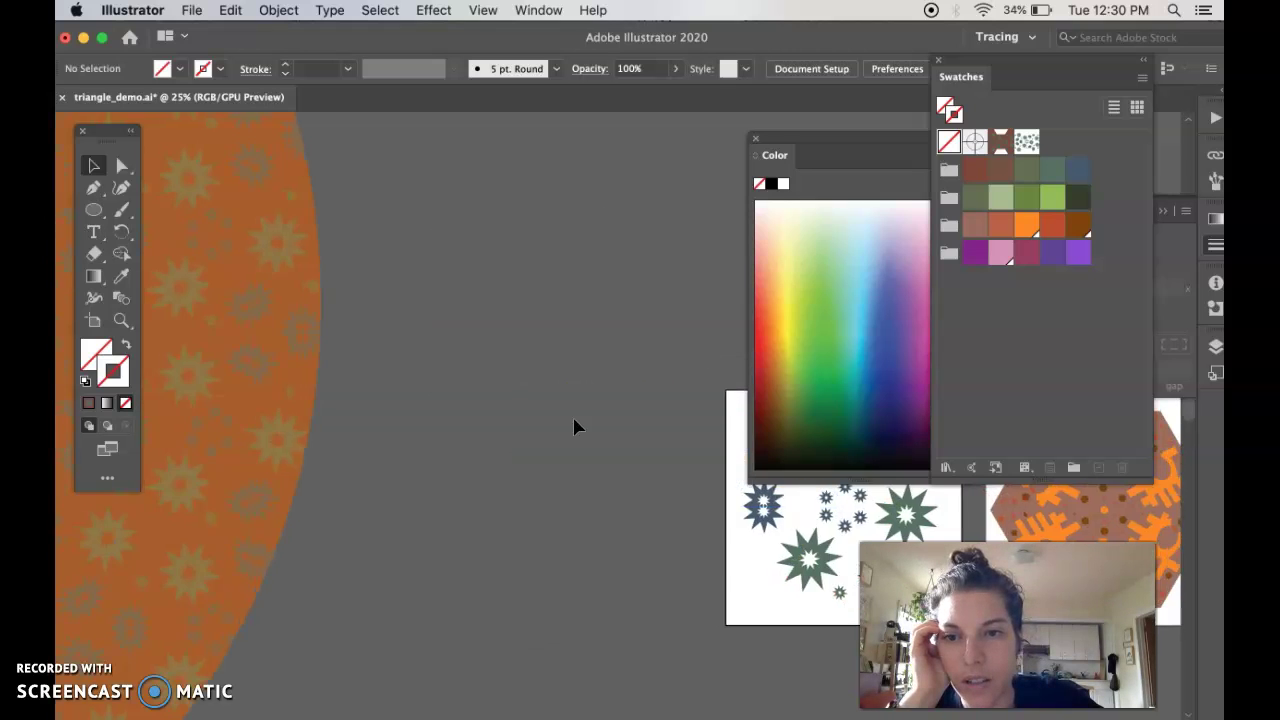
alt+scroll(572, 414, down, 4)
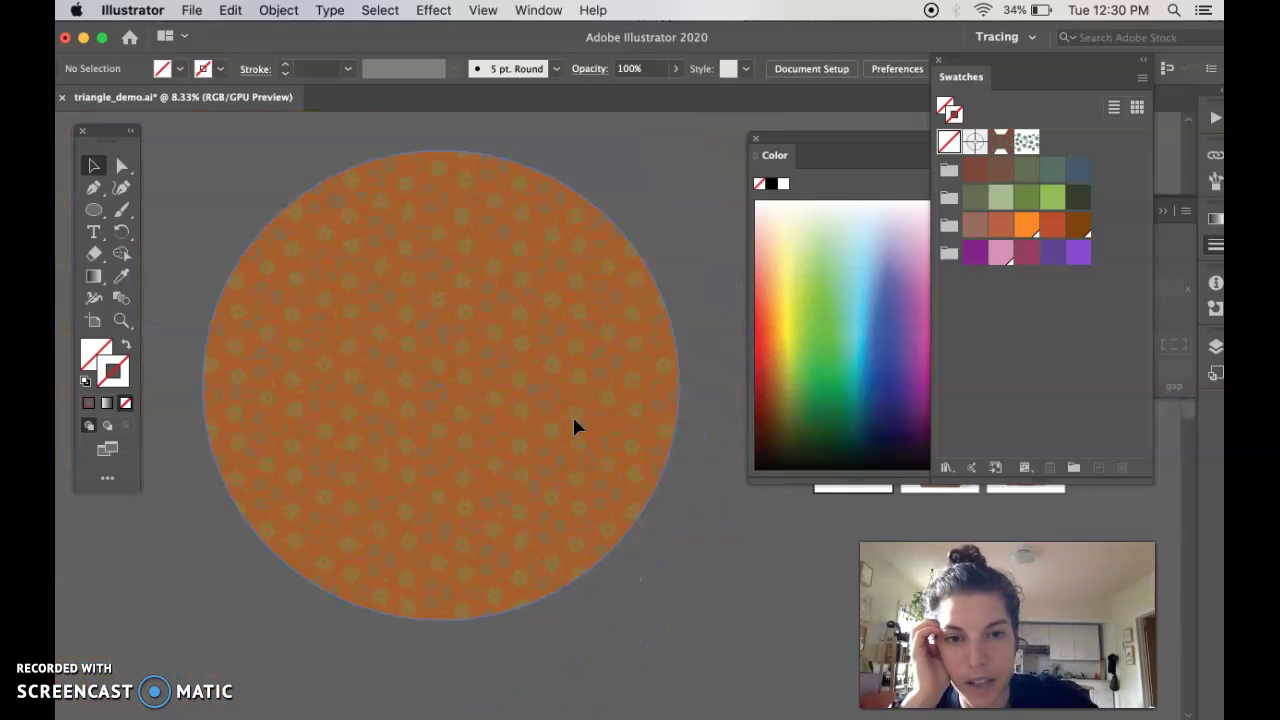
click(284, 212)
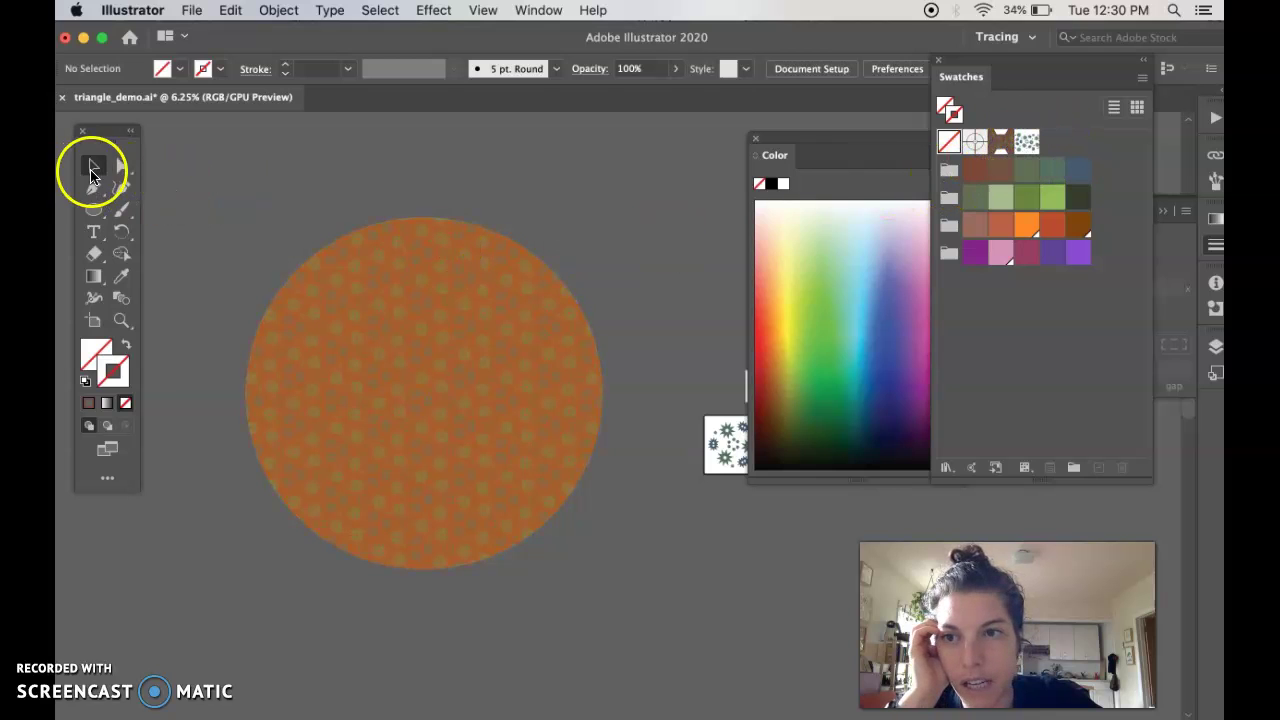
click(263, 217)
drag(294, 245, 517, 503)
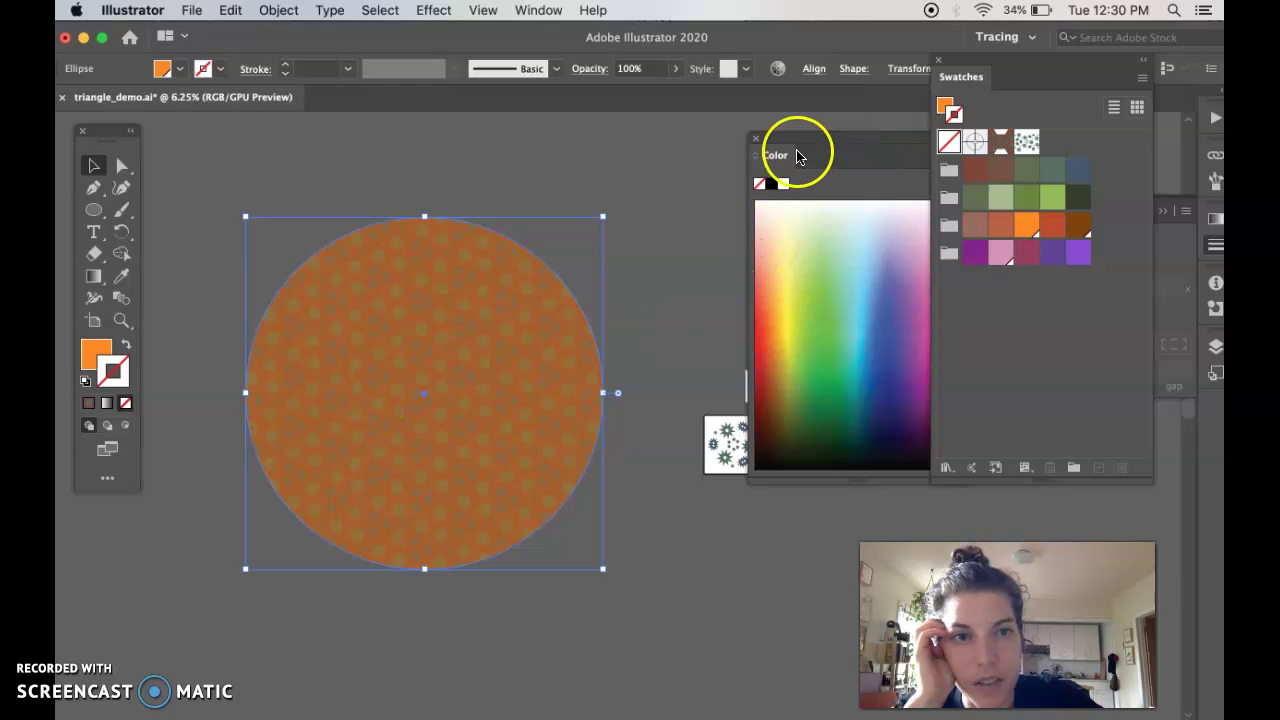
Close the Color panel and open the Appearance panel for the circle
click(756, 139)
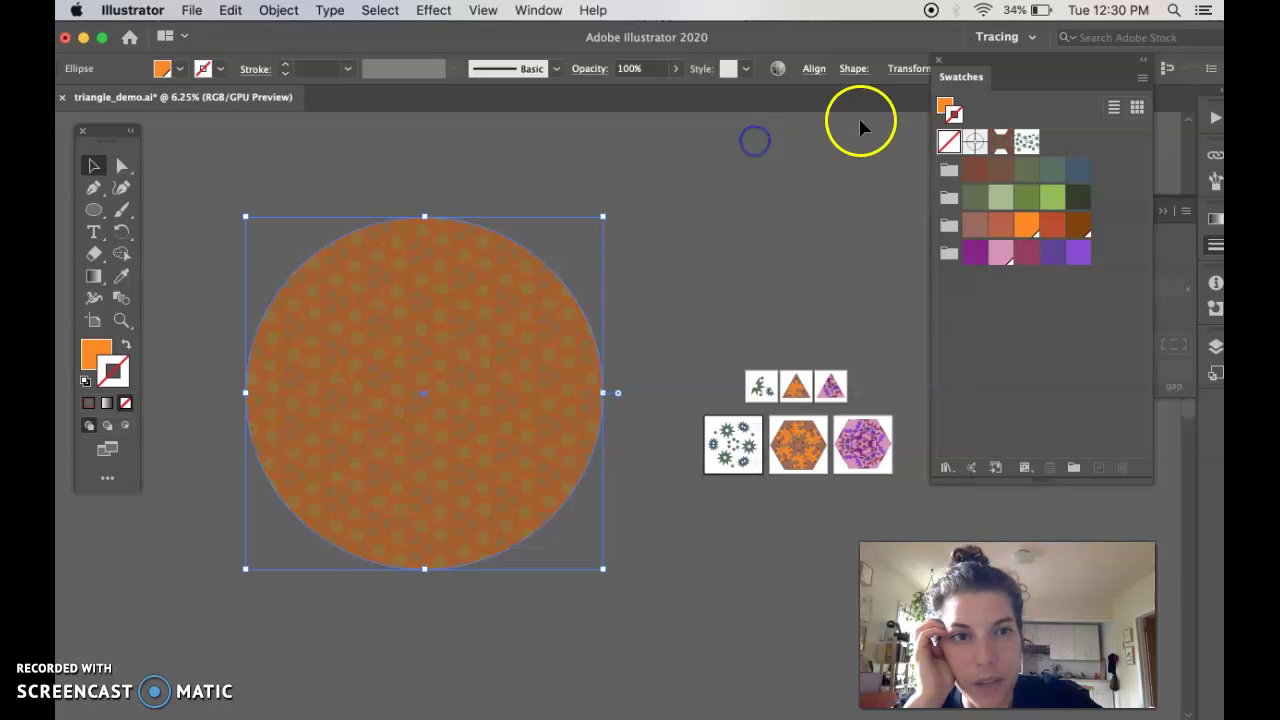
click(556, 12)
click(557, 265)
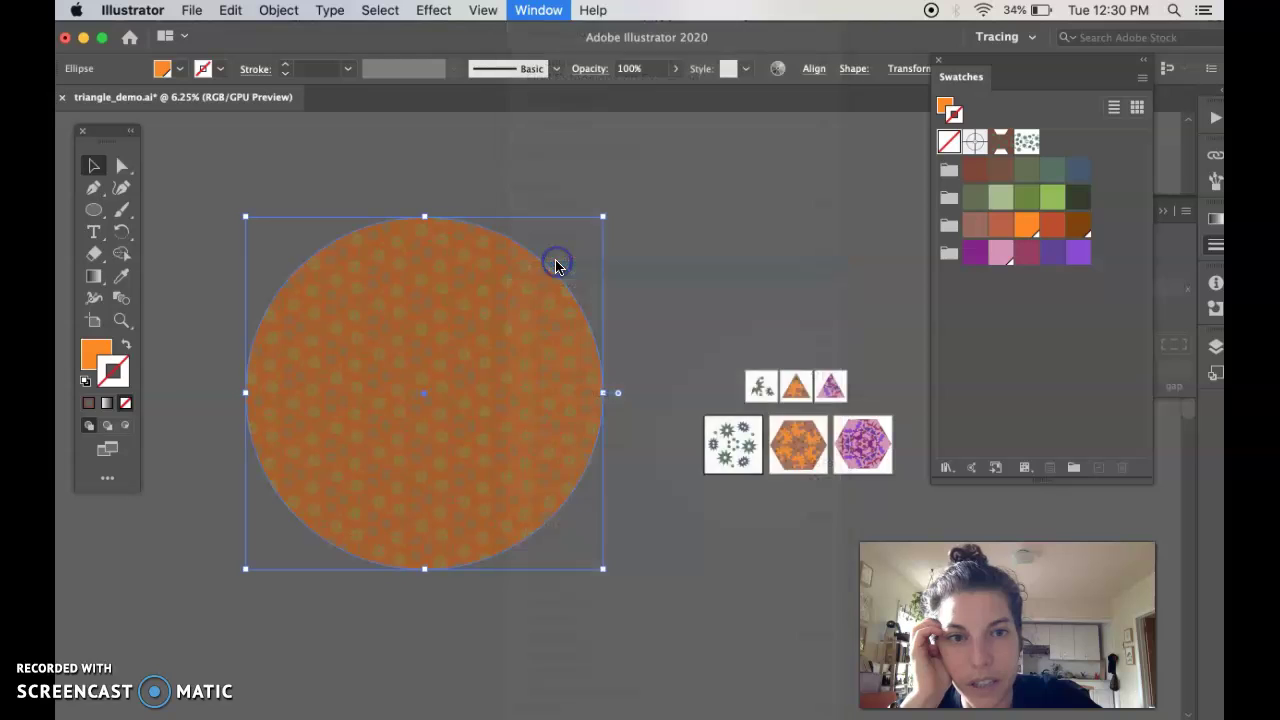
mouse_move(677, 171)
mouse_down()
mouse_move(663, 151)
mouse_move(676, 158)
mouse_up()
click(697, 243)
click(675, 232)
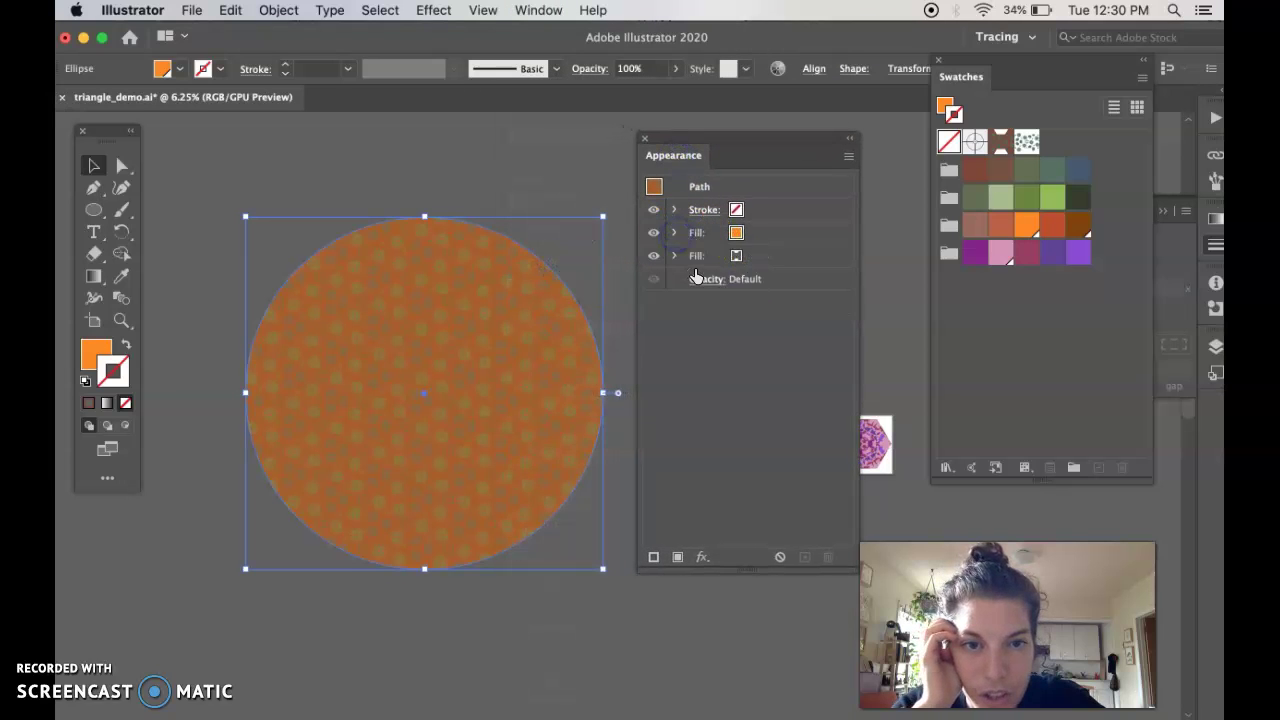
Move the circle's pattern fill above its orange fill and select the pattern fill
click(697, 259)
drag(698, 226, 700, 222)
click(749, 231)
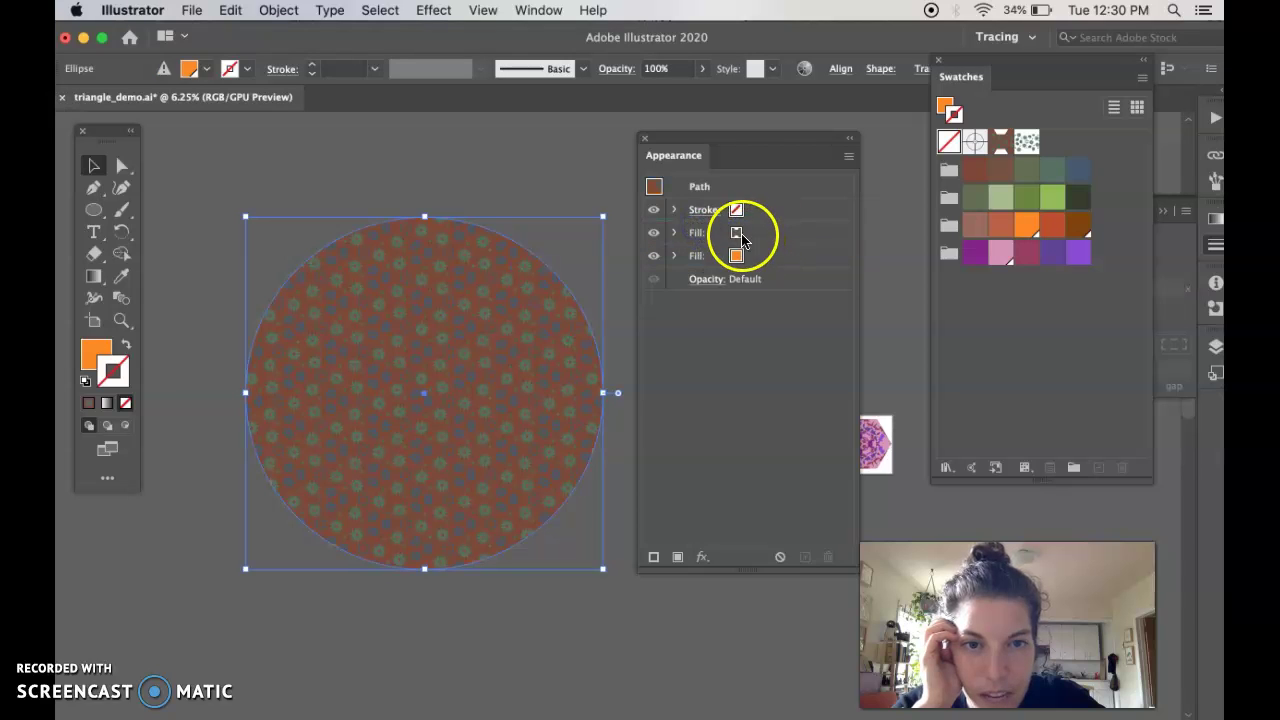
Compare the "complimentary hexagon" and "transparent hex" swatches on the circle's upper fill, keeping "transparent hex"
click(751, 236)
click(511, 270)
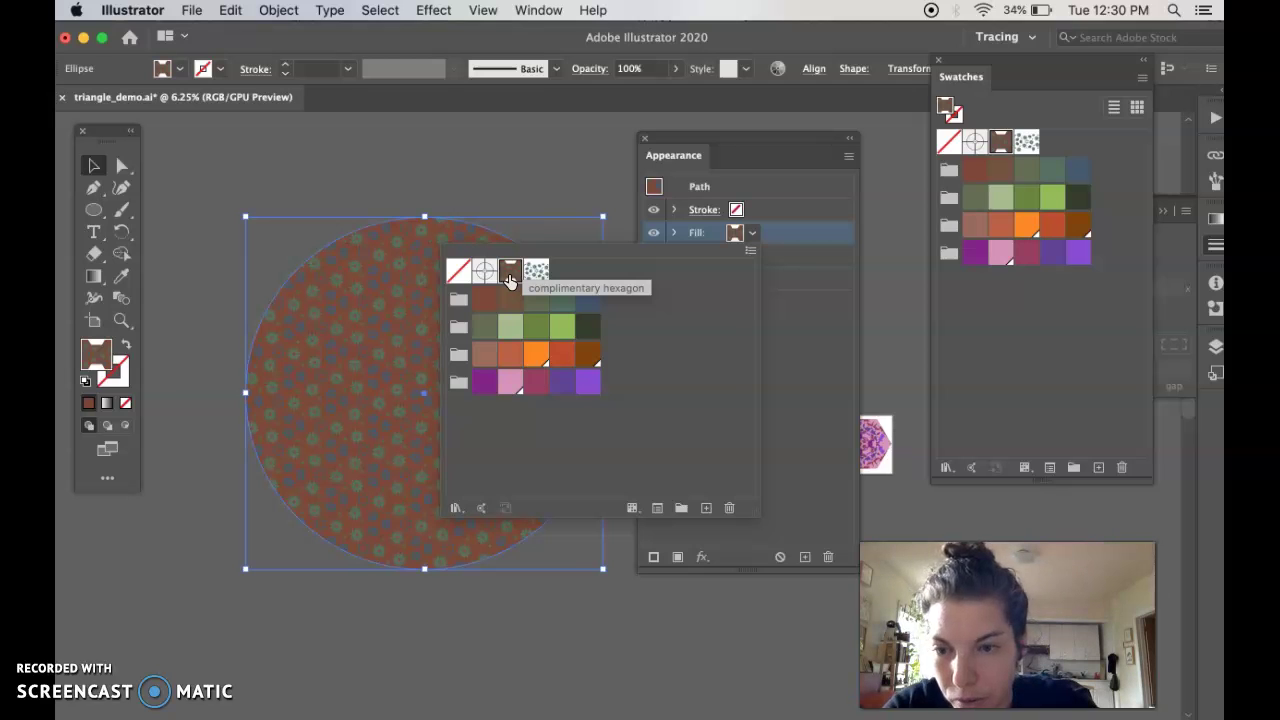
click(515, 278)
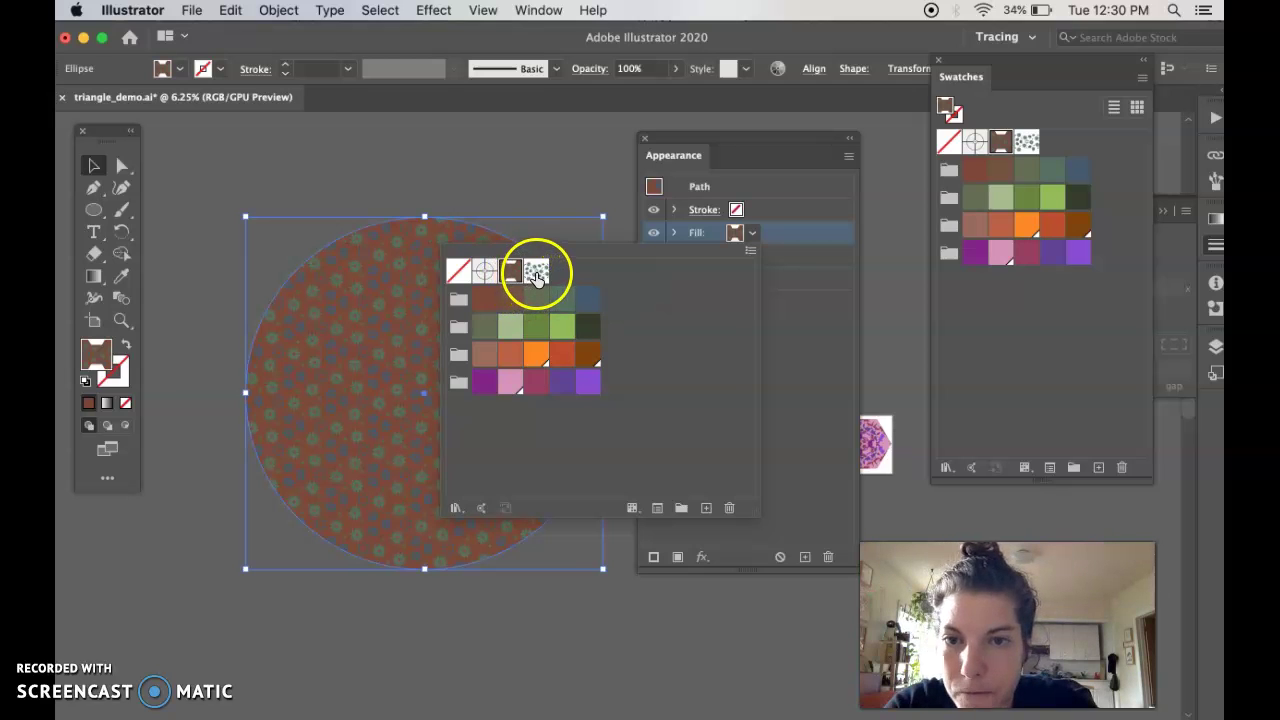
click(537, 274)
click(537, 274)
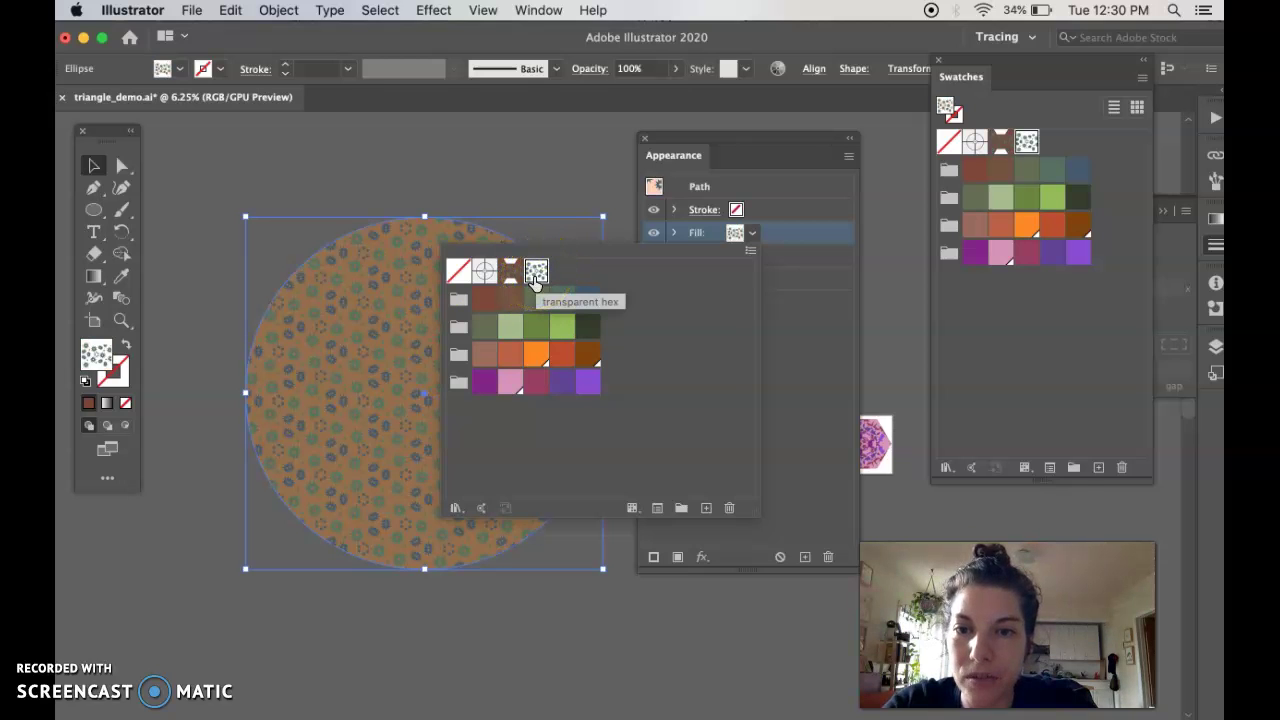
click(537, 276)
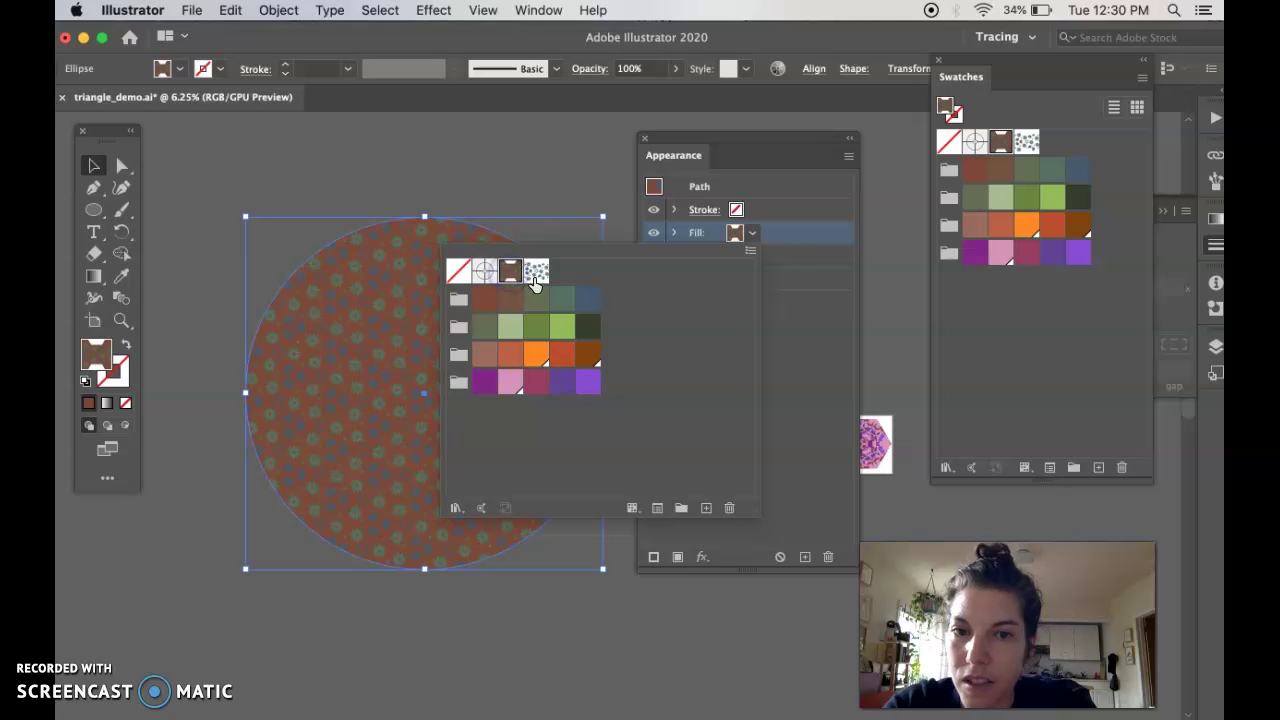
click(536, 276)
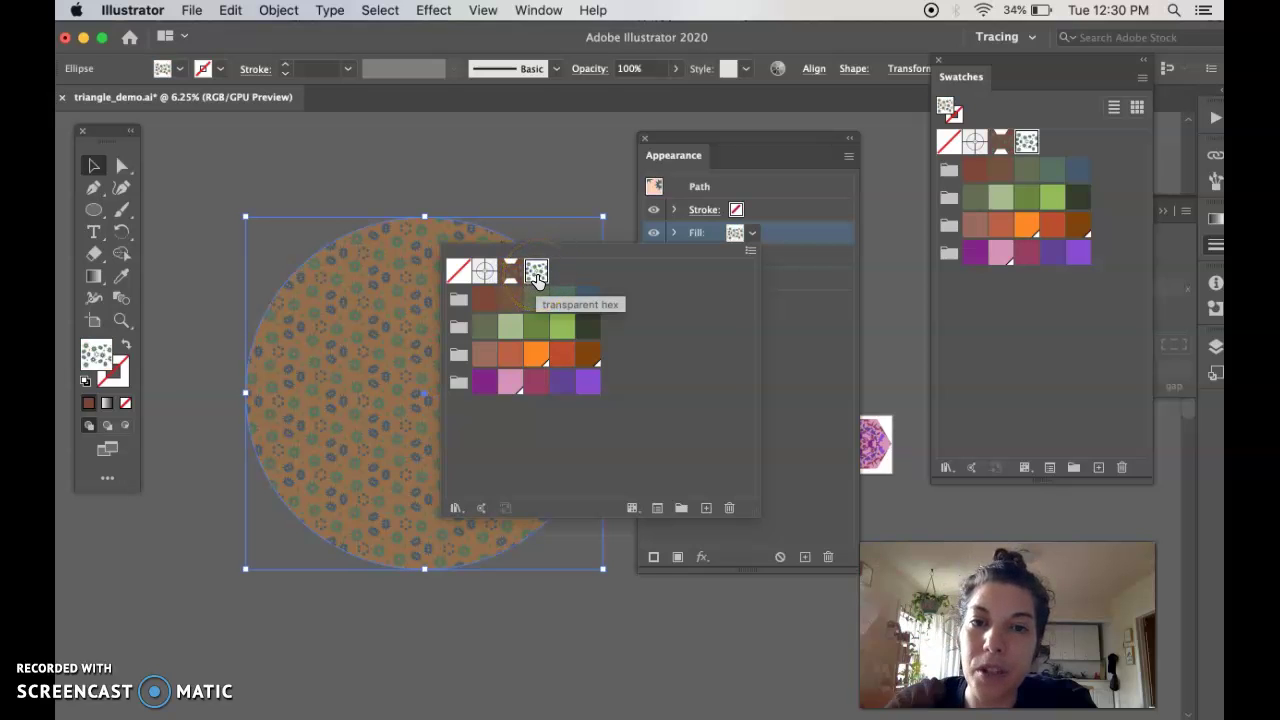
click(609, 268)
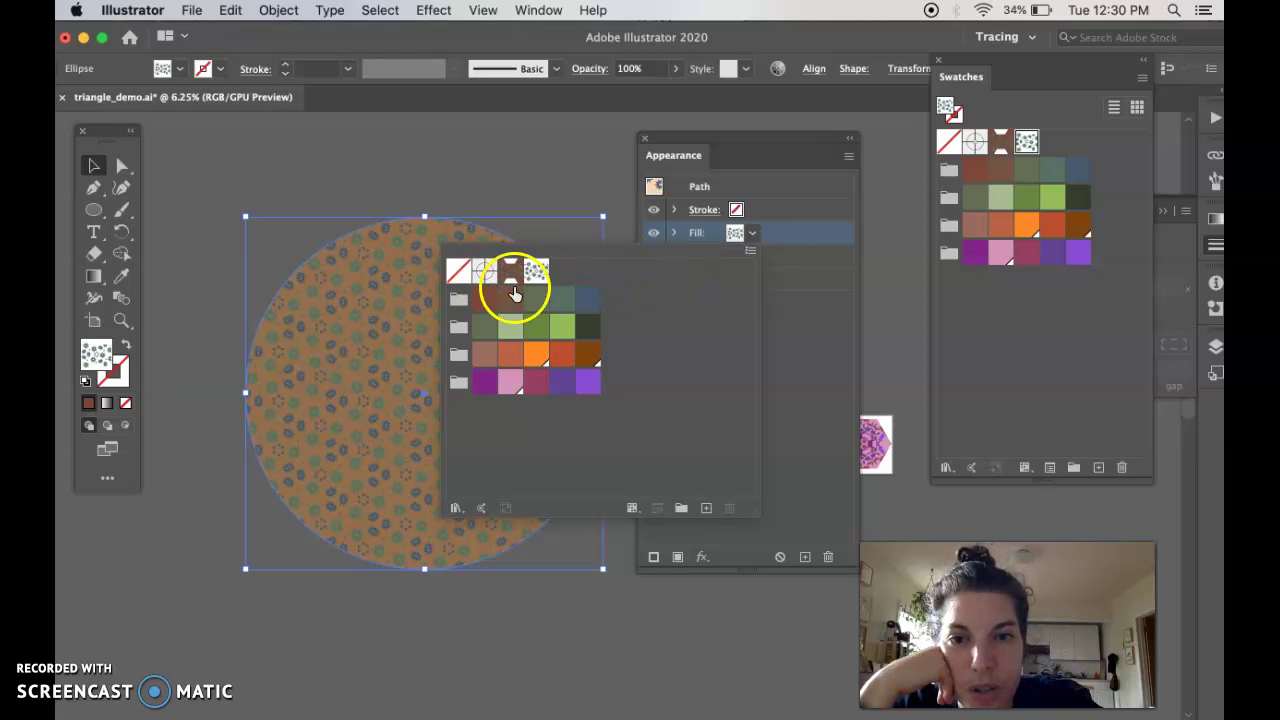
click(814, 371)
Hide the circle's orange fill and inspect the star pattern up close on its own
click(654, 257)
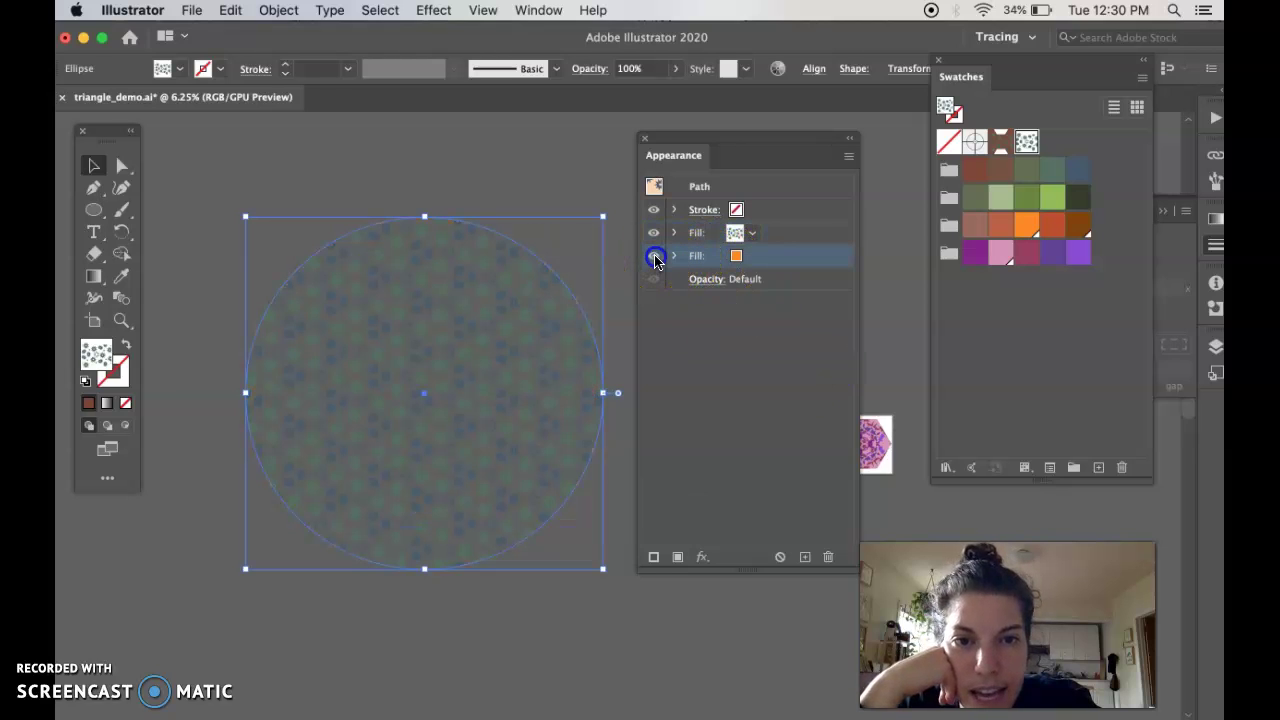
click(668, 257)
key(super+equal)
key(super+equal)
key(super+equal)
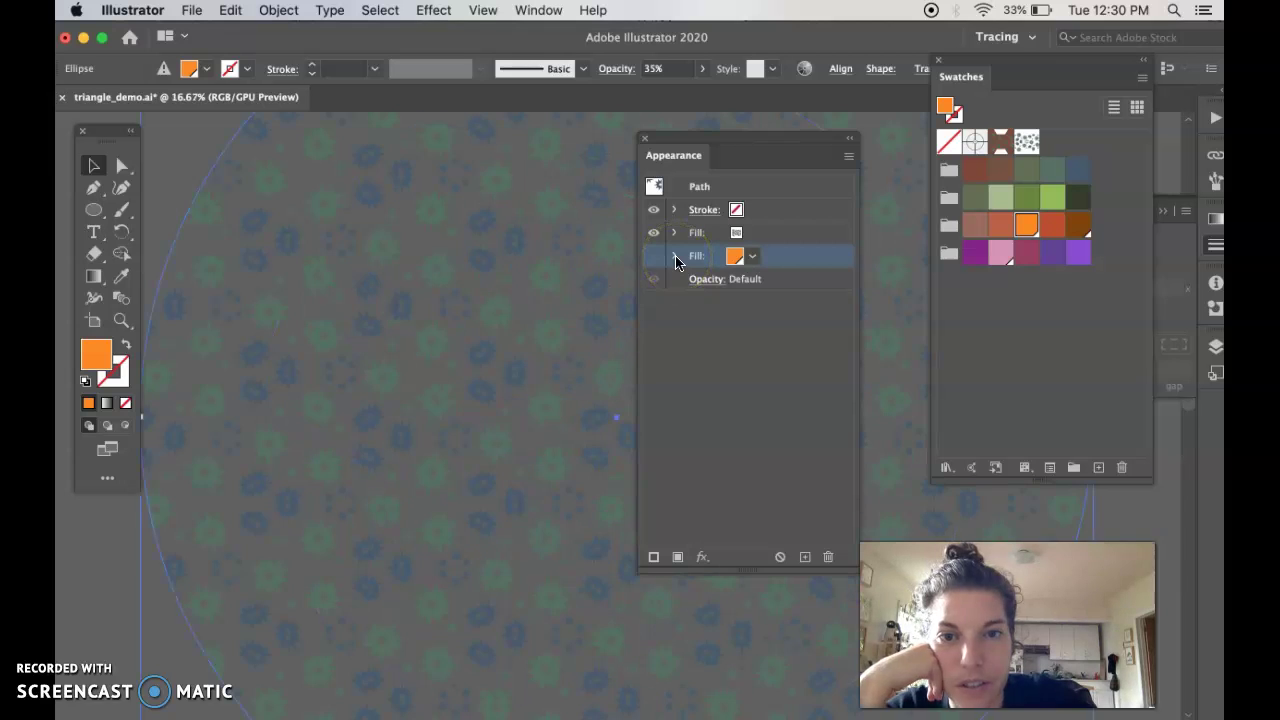
Recheck the upper fill's "transparent hex" swatch and expand that fill's attributes
click(752, 236)
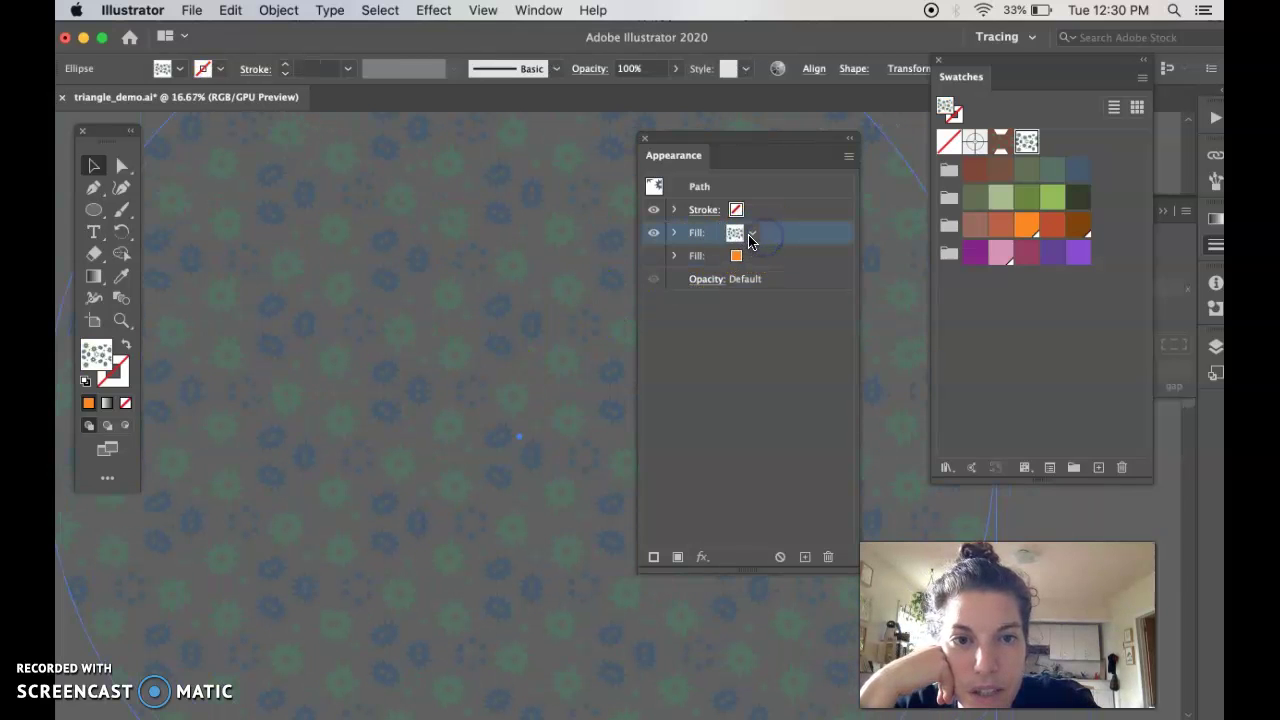
click(537, 271)
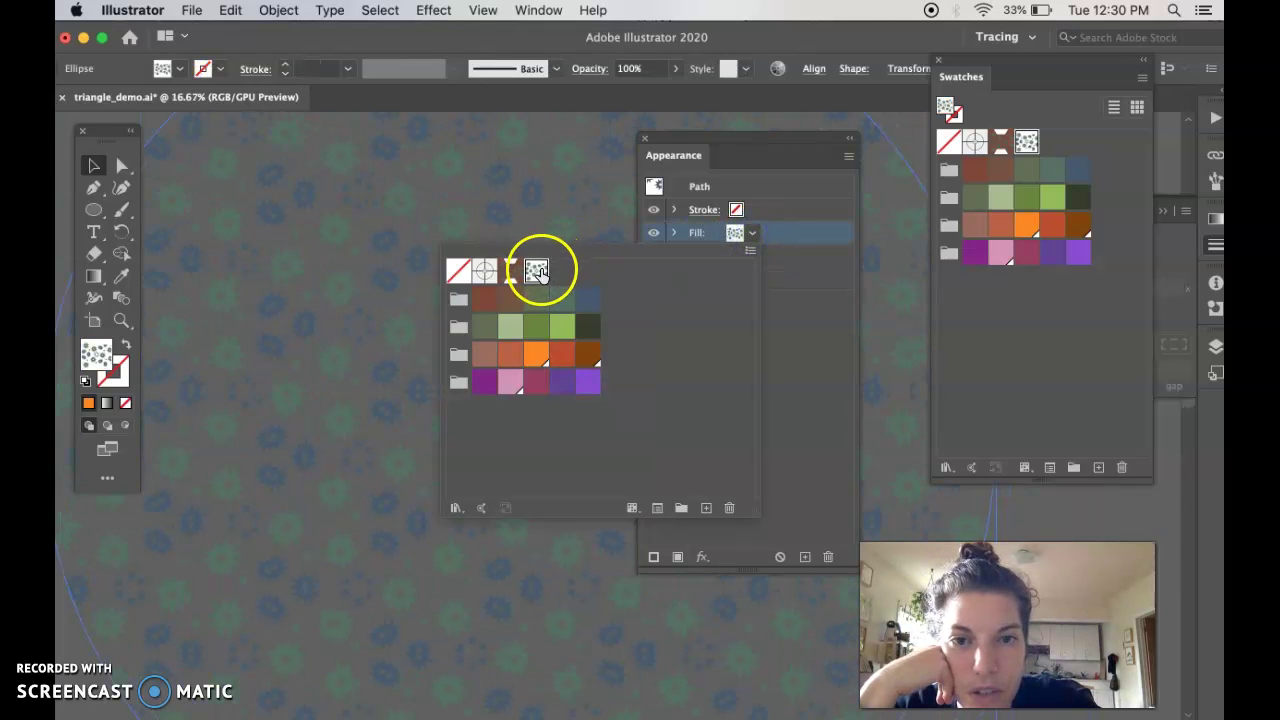
click(820, 386)
click(693, 237)
click(675, 233)
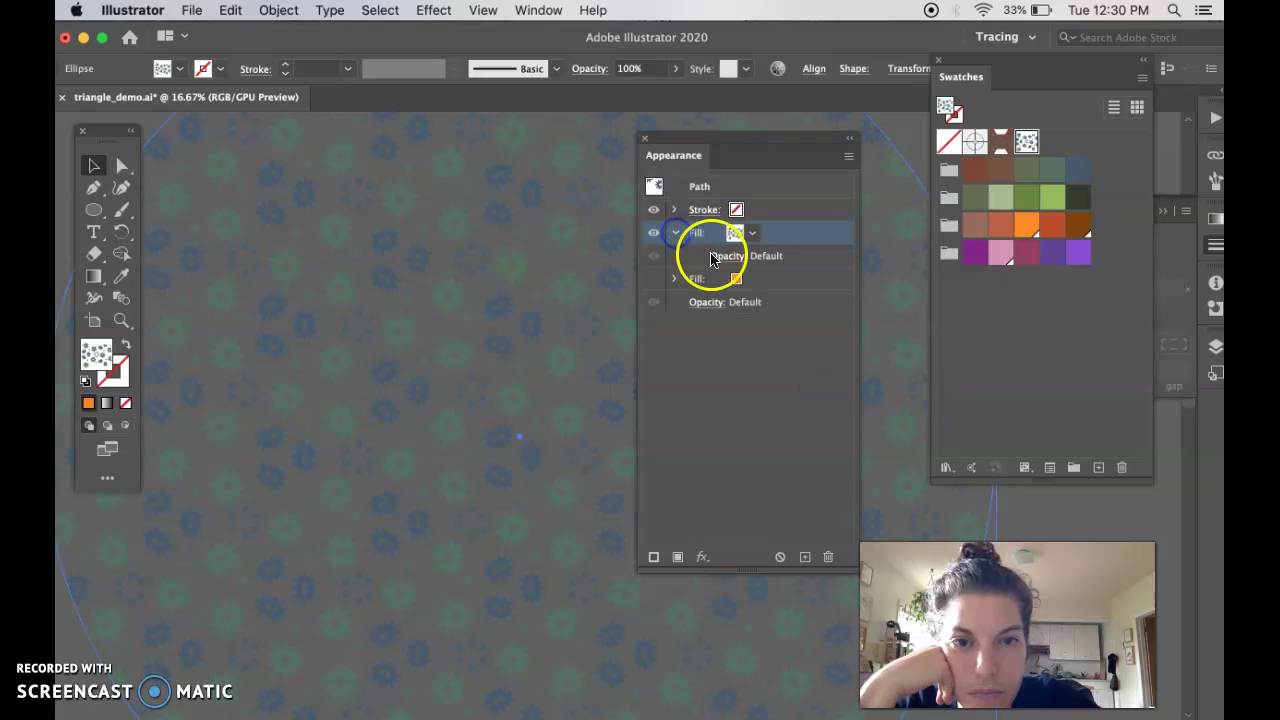
Check the opacity setting of the circle's upper pattern fill
click(729, 256)
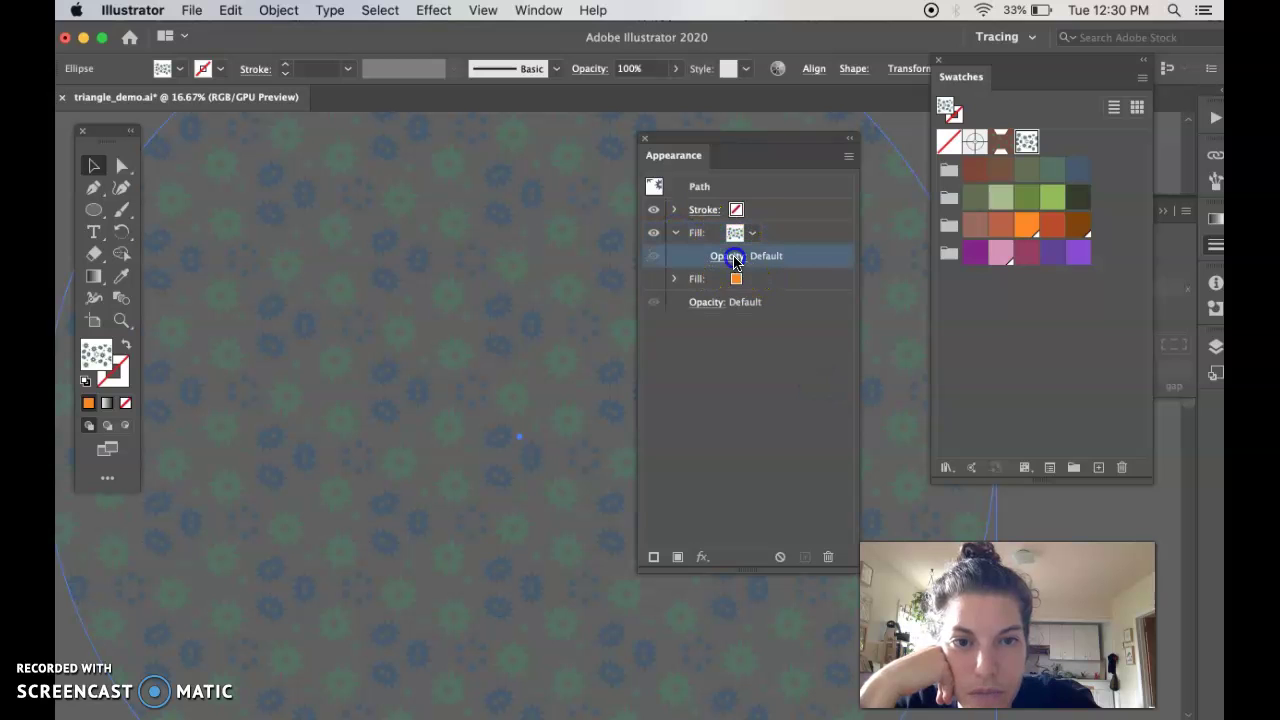
click(791, 457)
drag(590, 452, 537, 513)
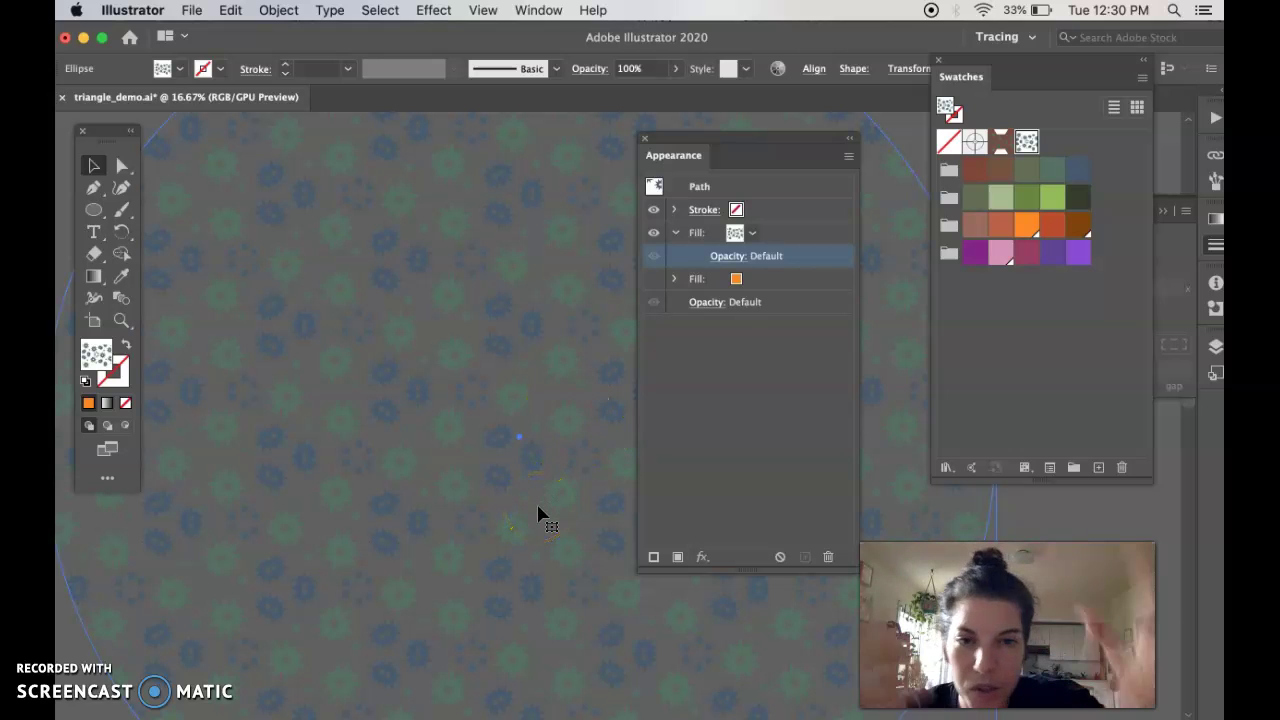
Show the circle's lower solid fill again and recolor it with the muted teal swatch, followed by the light green swatch
click(653, 279)
click(750, 279)
click(565, 357)
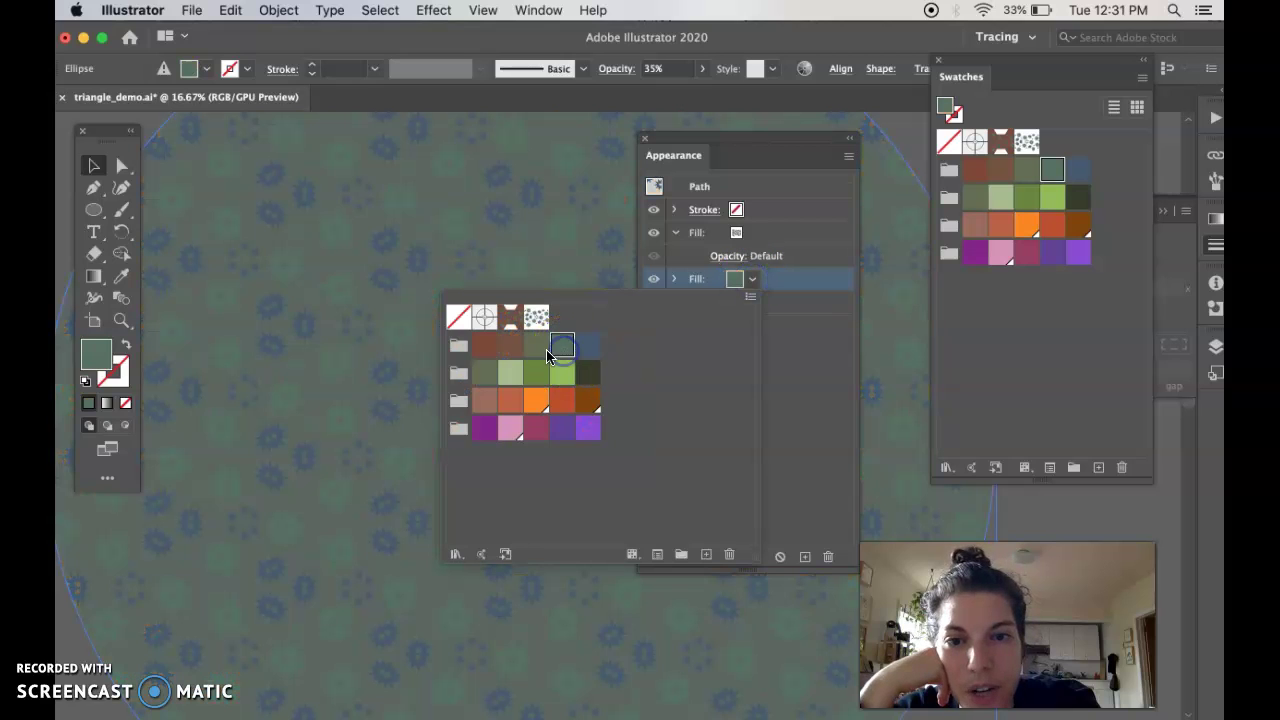
click(562, 376)
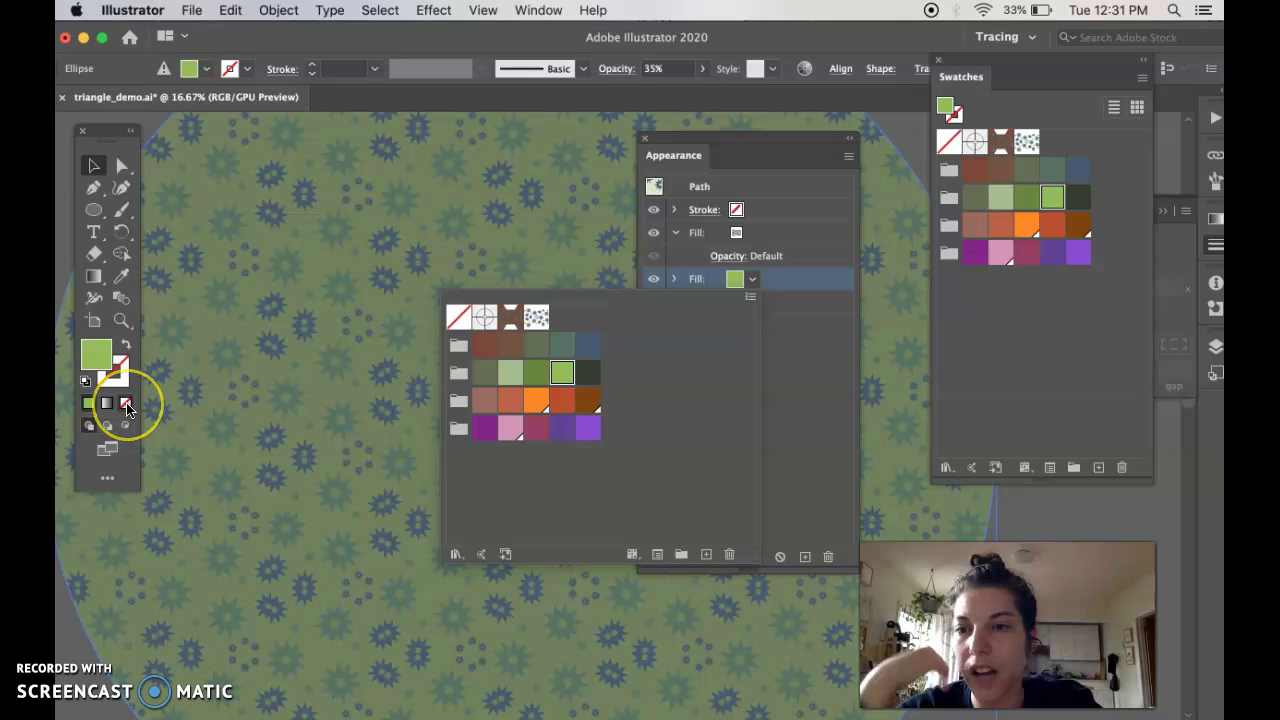
Try the red-orange, orange and purple swatches on the circle's lower fill, finishing with pink behind the star pattern
click(562, 408)
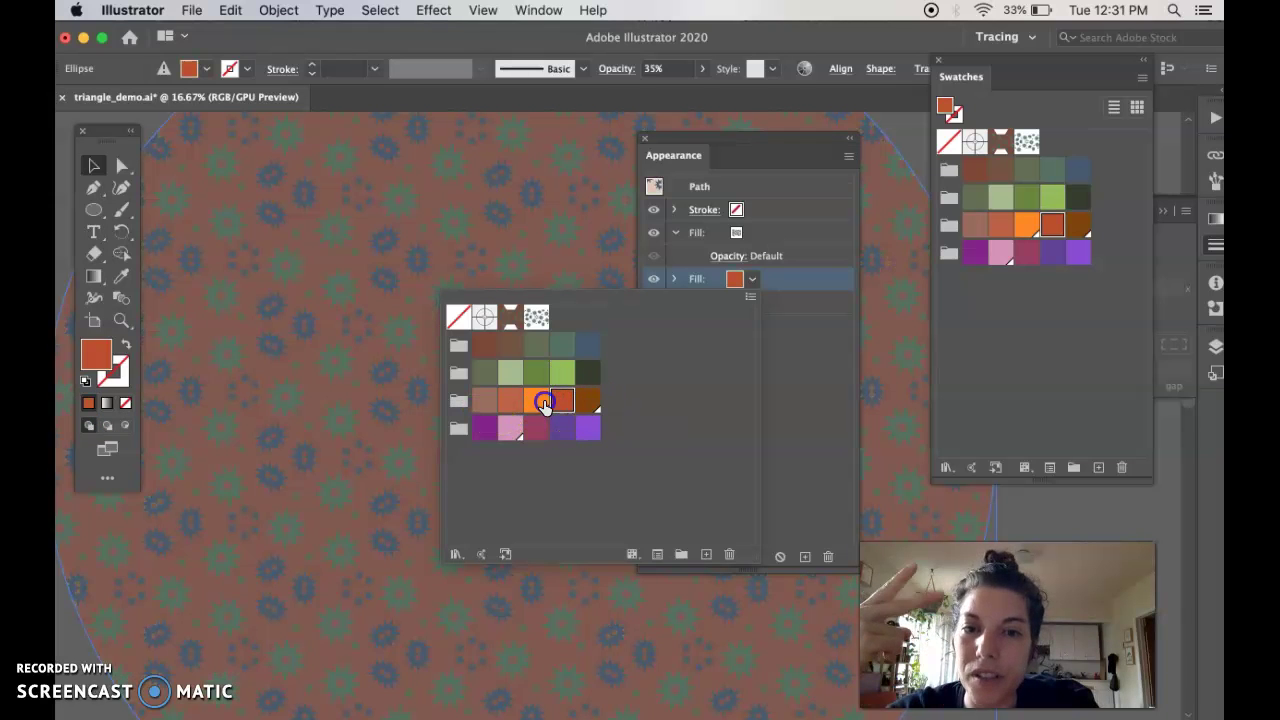
click(537, 401)
click(511, 401)
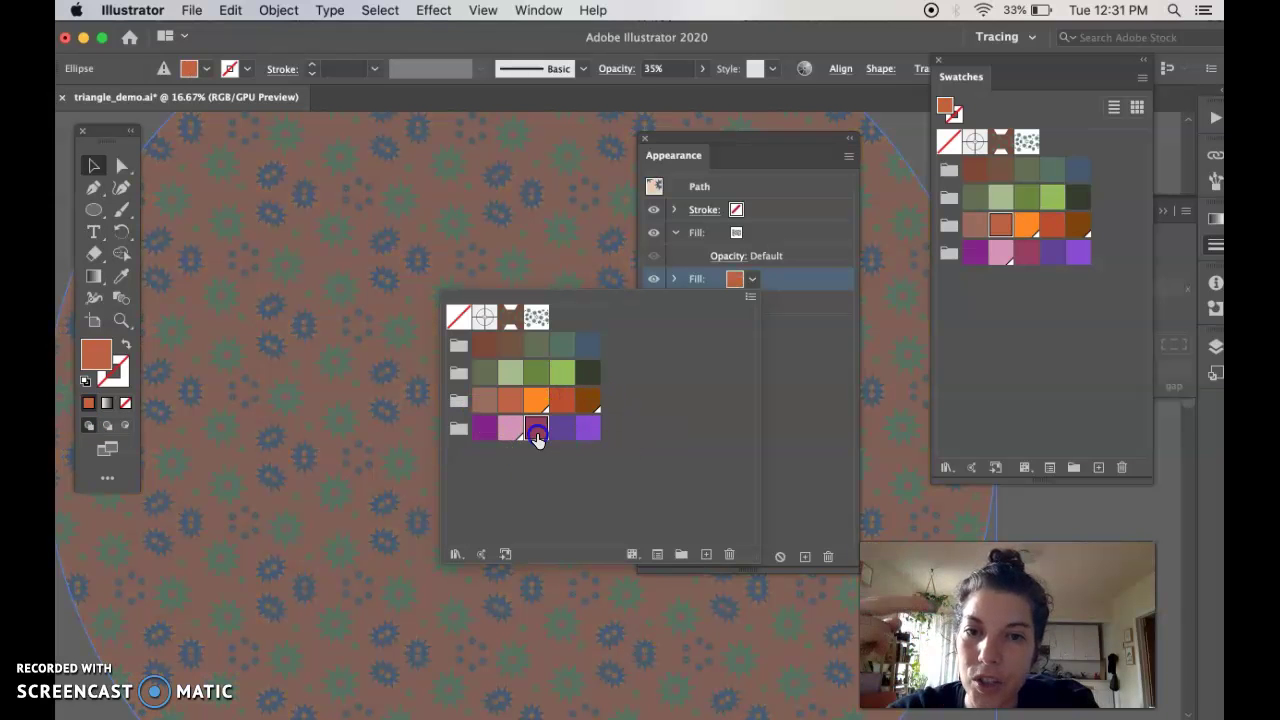
click(537, 431)
click(508, 428)
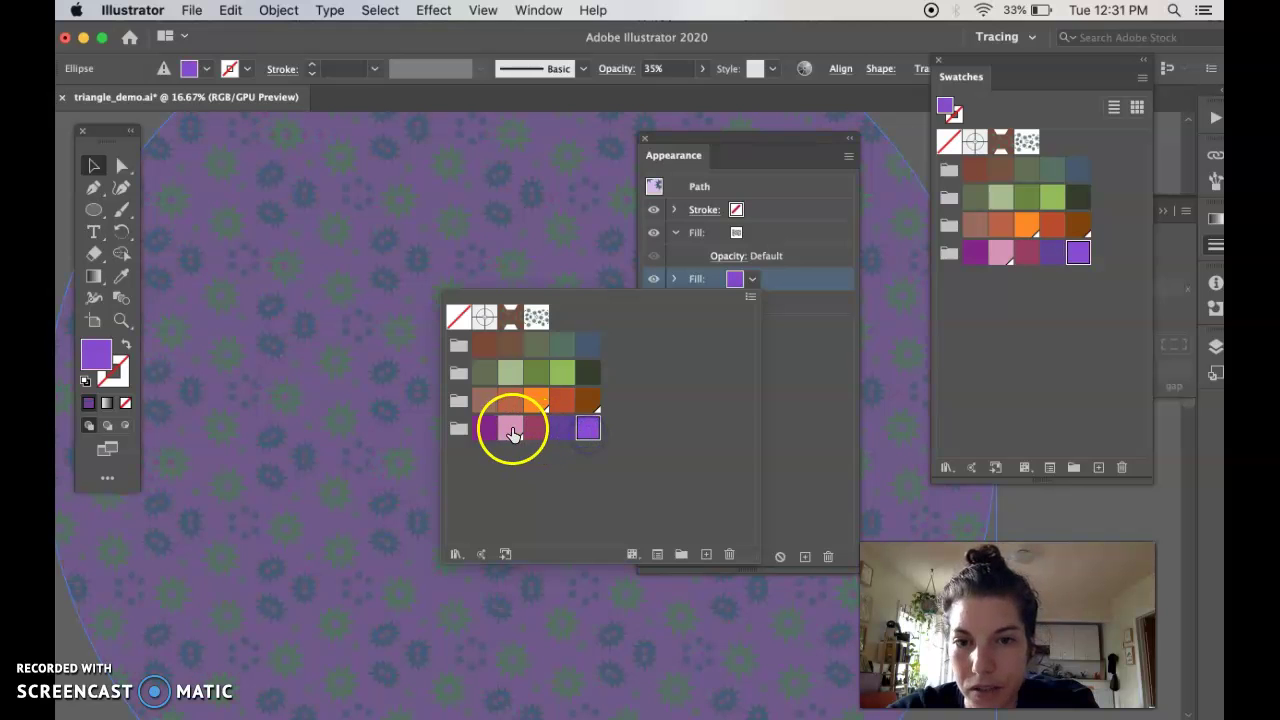
click(486, 428)
click(508, 428)
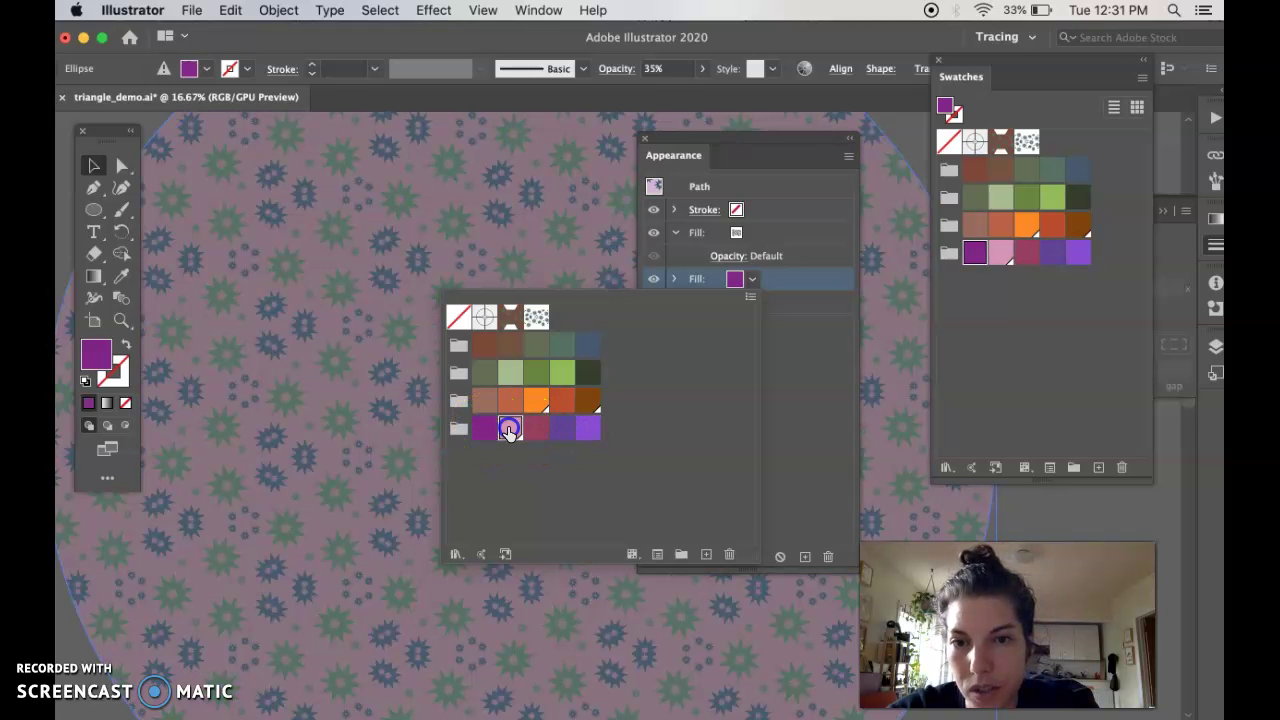
click(510, 378)
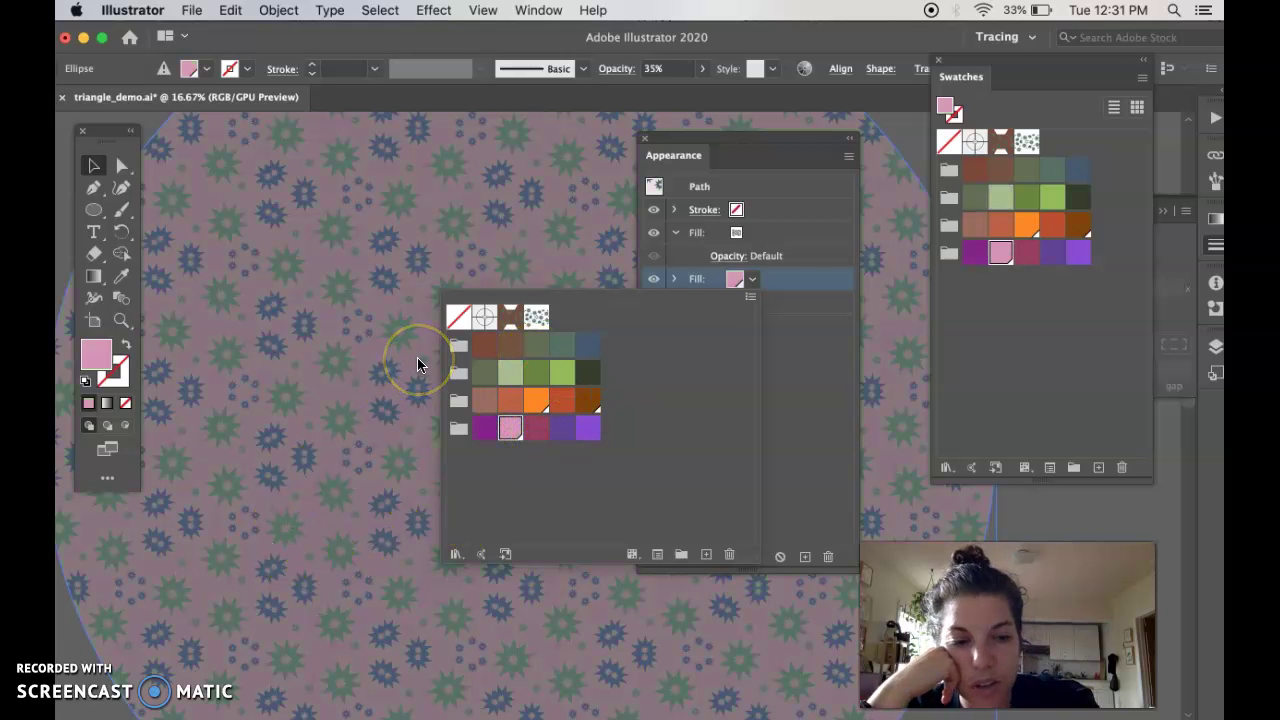
Create a color group named "pattern" from the selected circle's artwork, with the Swatches panel placed beside the circle
key(super+minus)
key(super+minus)
key(super+minus)
key(super+minus)
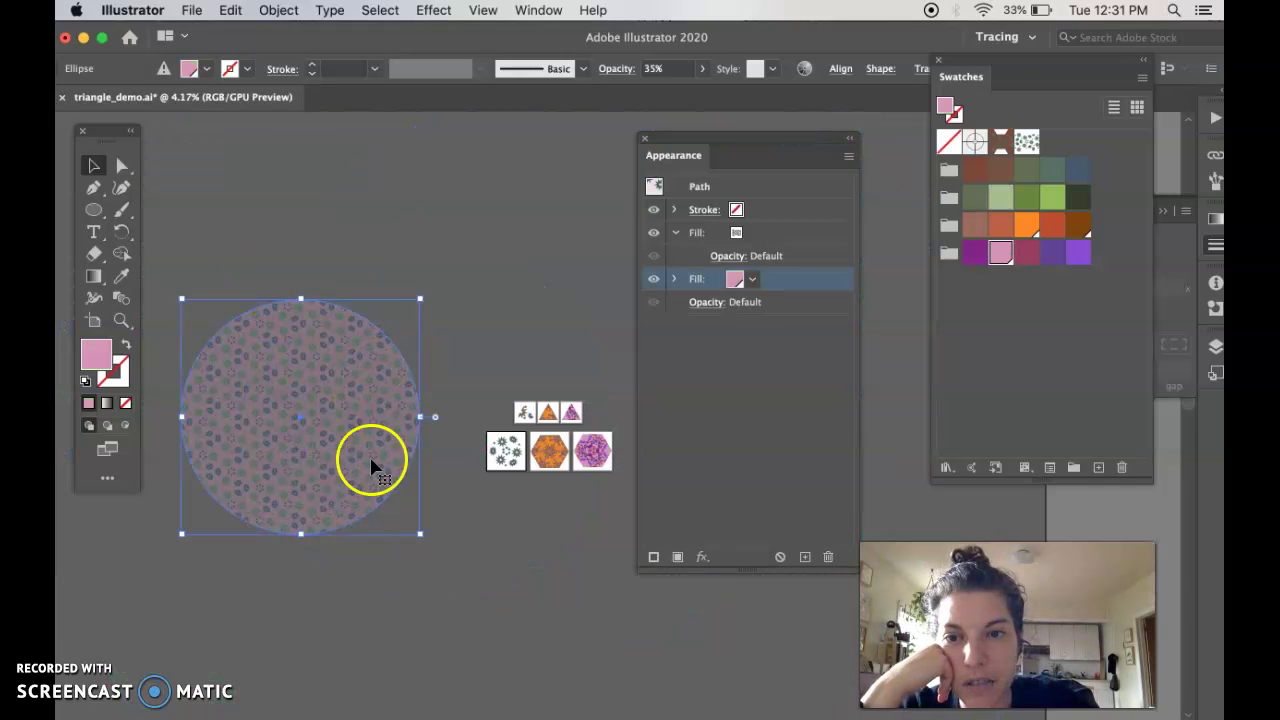
mouse_move(951, 79)
mouse_down()
mouse_move(868, 140)
mouse_move(505, 140)
mouse_up()
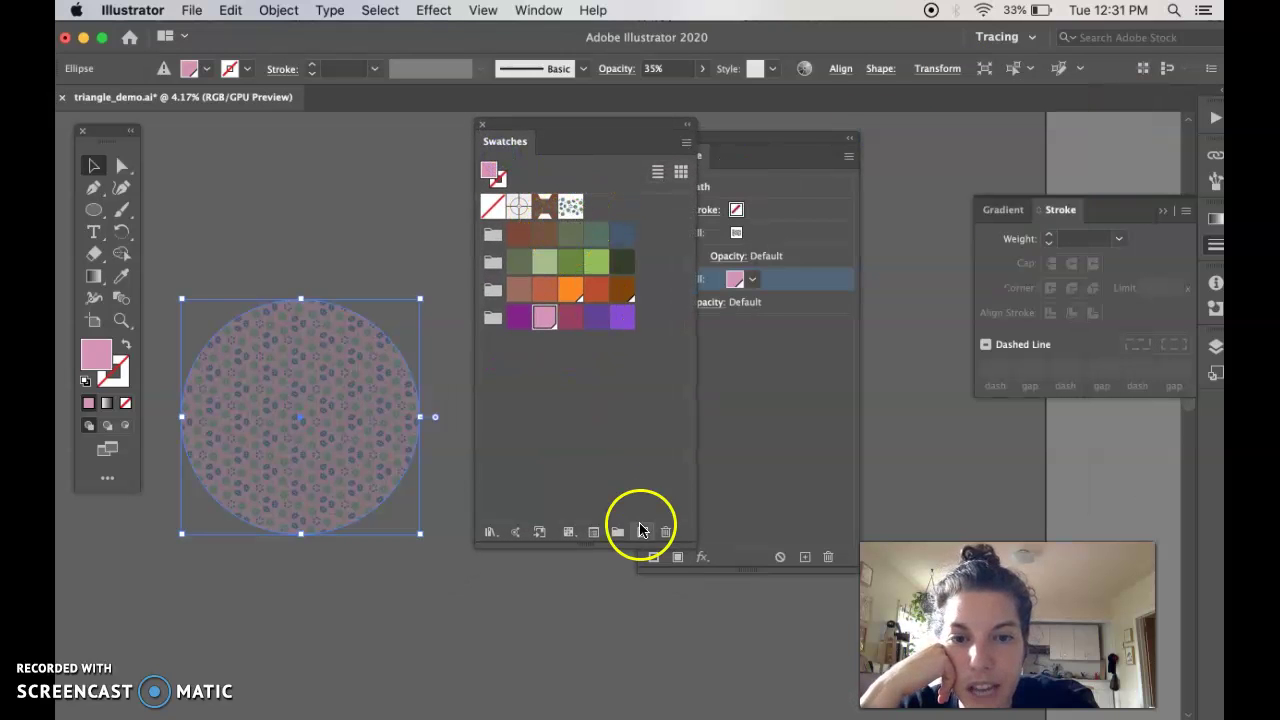
click(617, 531)
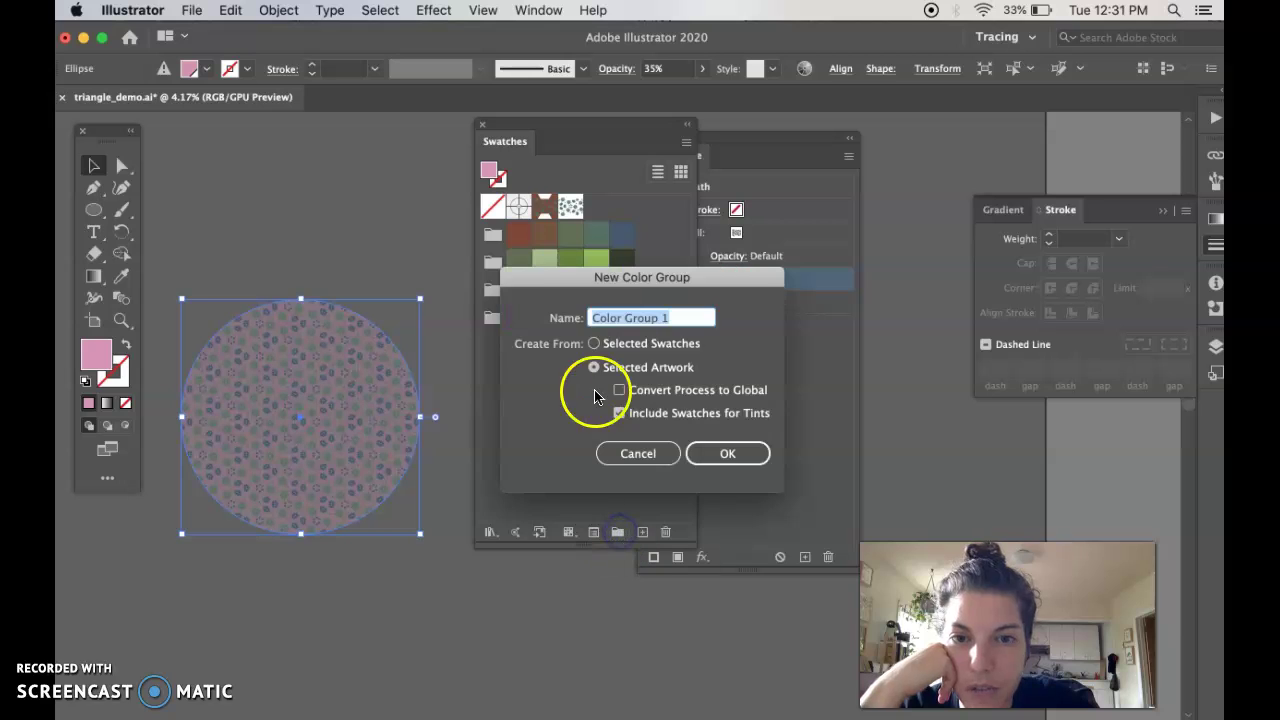
text(pattern)
key(Return)
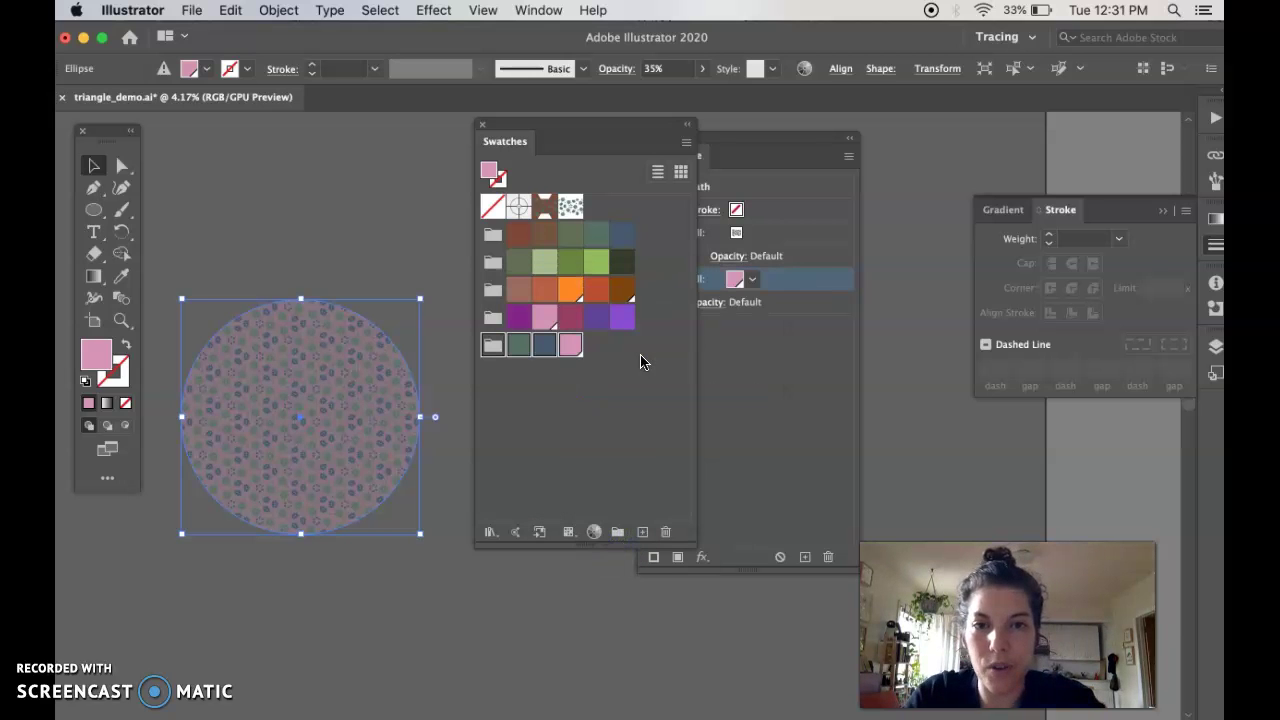
Delete the color swatches inside the new "pattern" color group, keeping the empty group
click(578, 400)
click(528, 350)
click(665, 531)
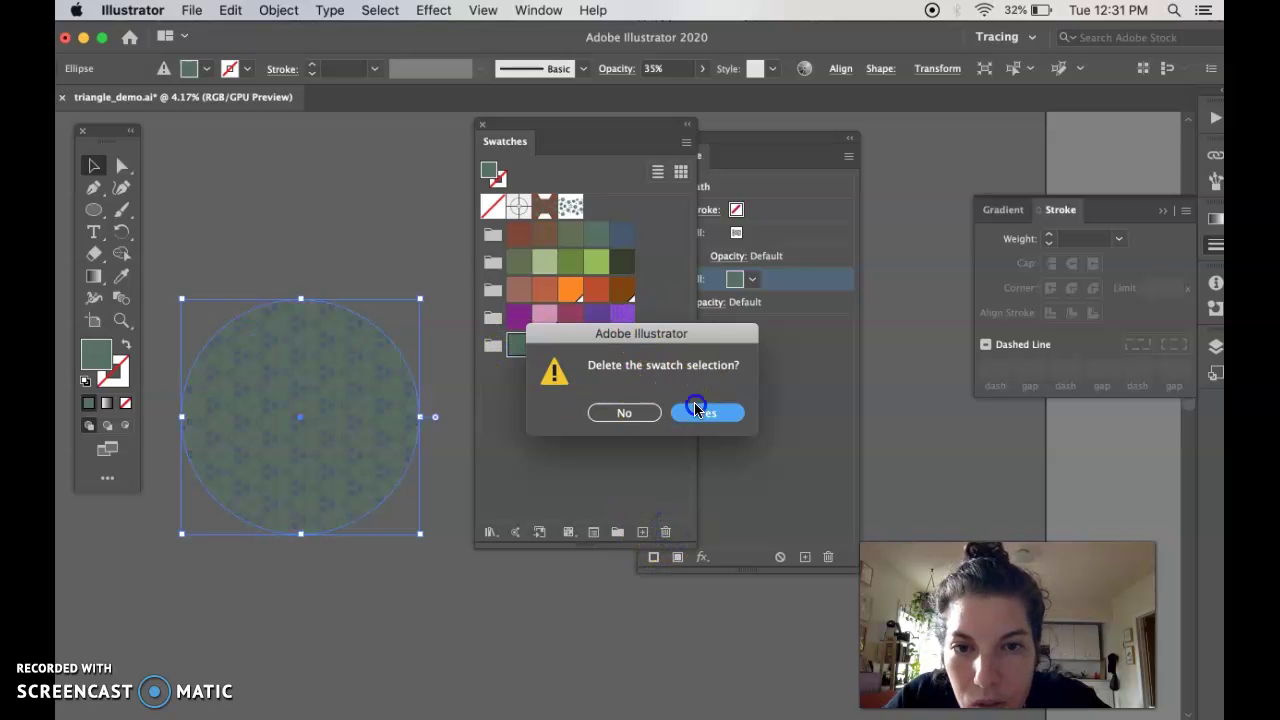
click(697, 410)
Try to move the existing pattern swatches into the empty "pattern" color group
click(512, 346)
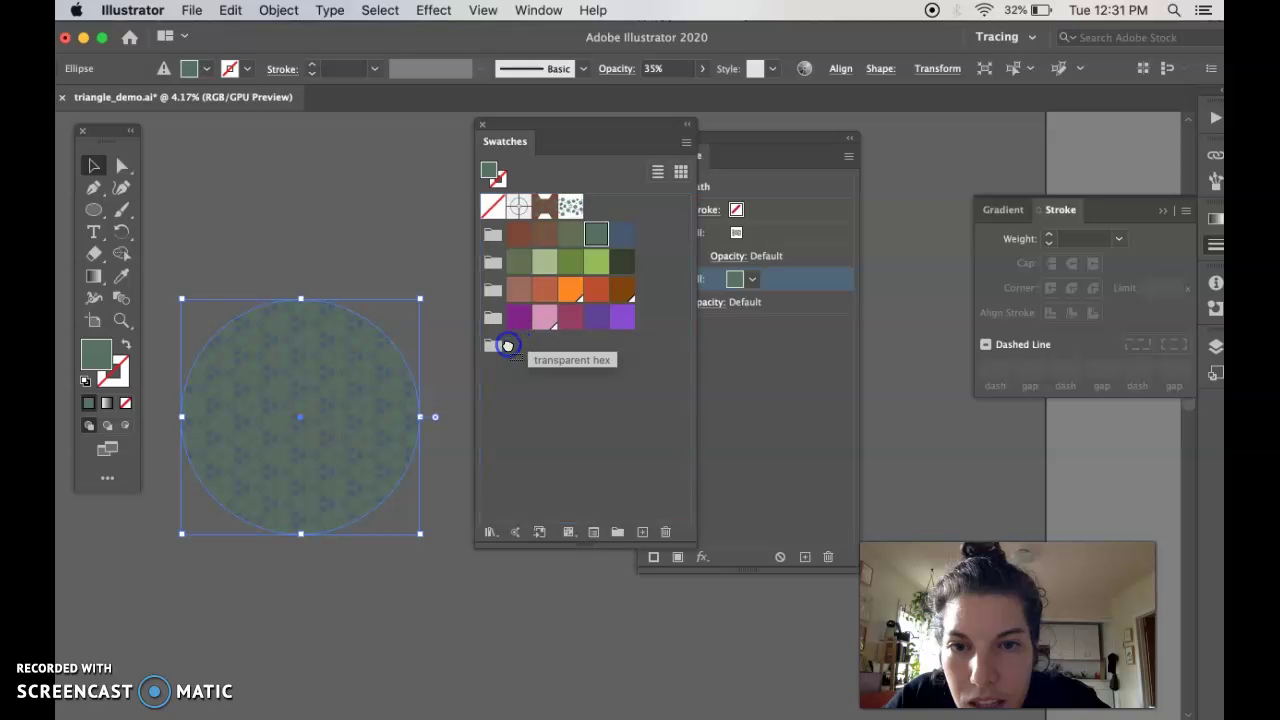
drag(544, 206, 490, 344)
click(540, 465)
drag(554, 203, 498, 349)
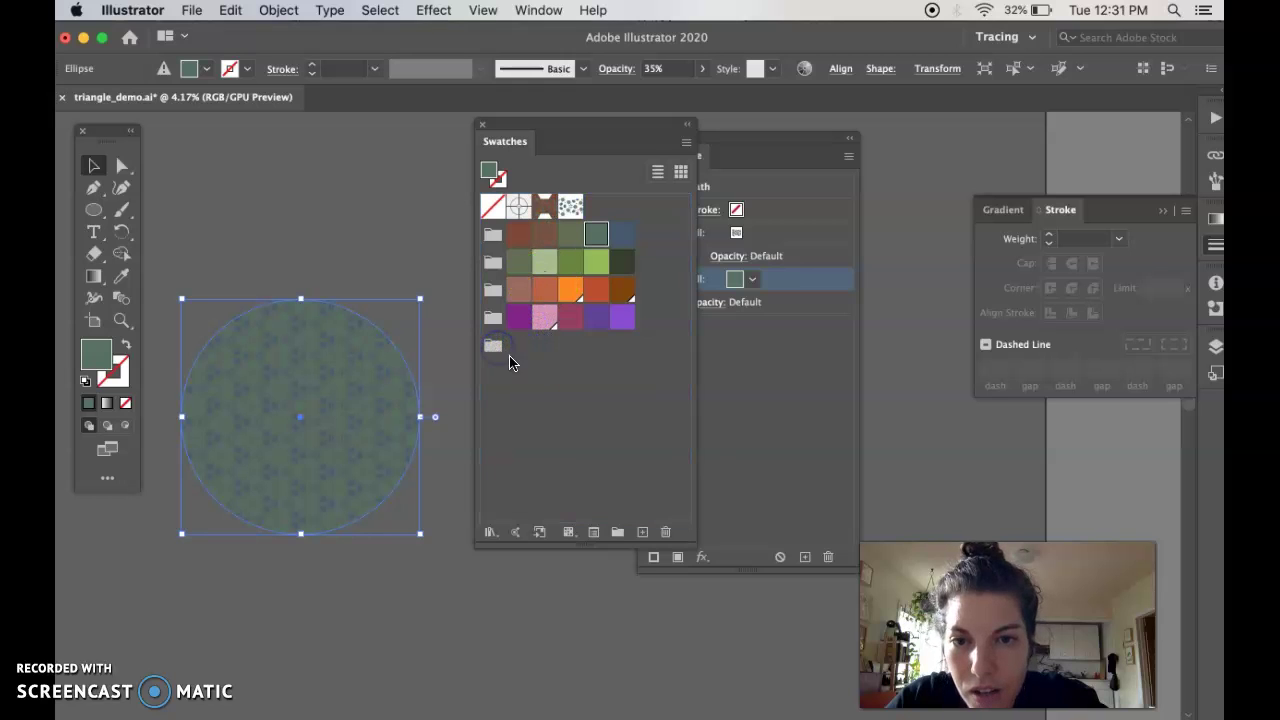